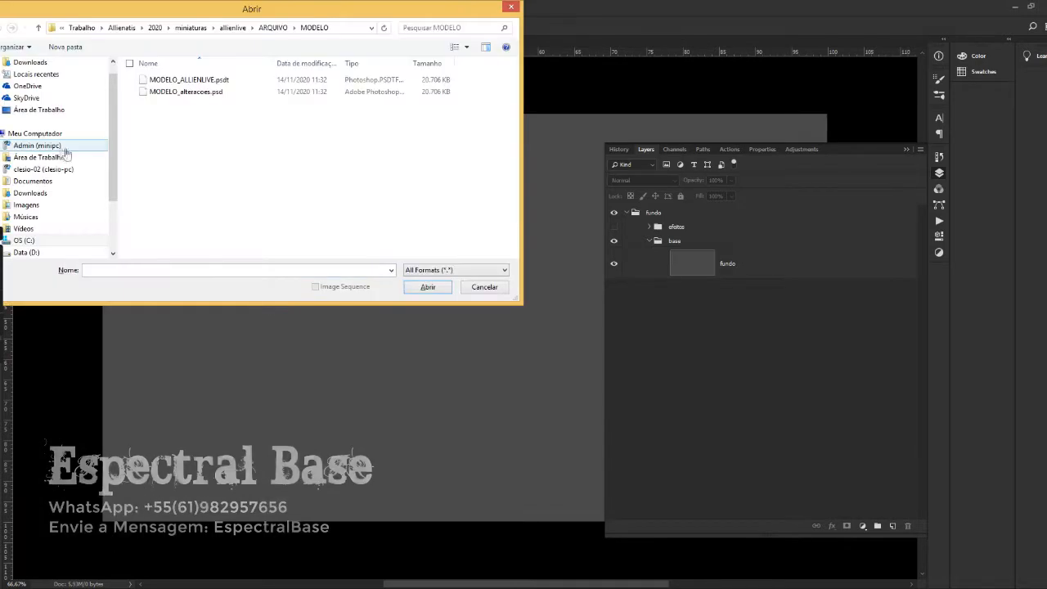
# Open tropical.v1.png and the brain picture, and place both images as layers in fundo.psb.
pyautogui.doubleClick(222, 100)
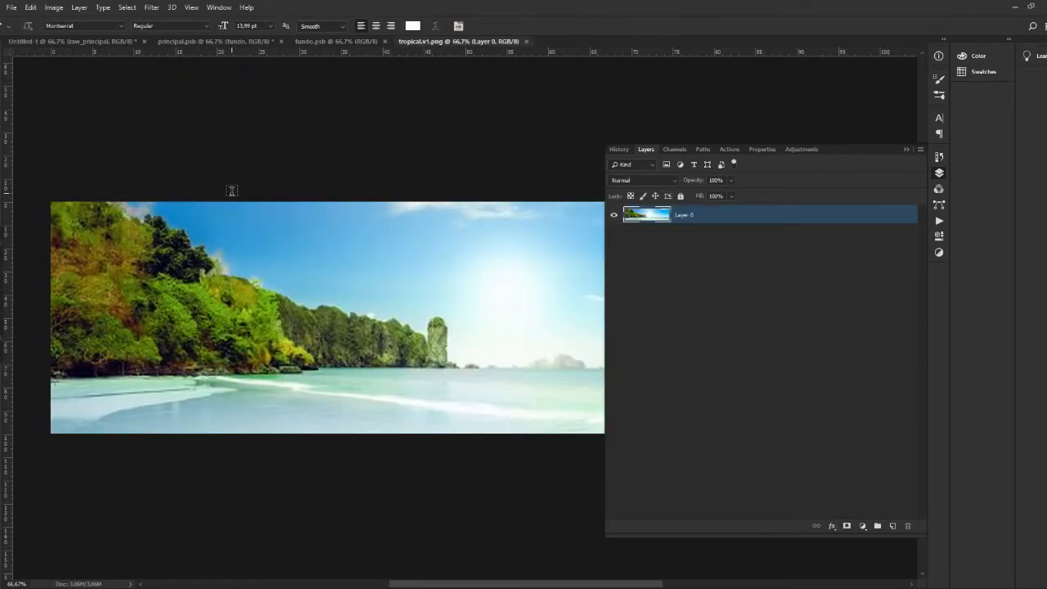
pyautogui.press('v')
pyautogui.moveTo(352, 278); pyautogui.dragTo(320, 289)
pyautogui.click(550, 41)
pyautogui.hotkey('ctrl', 'o')
pyautogui.doubleClick(156, 85)
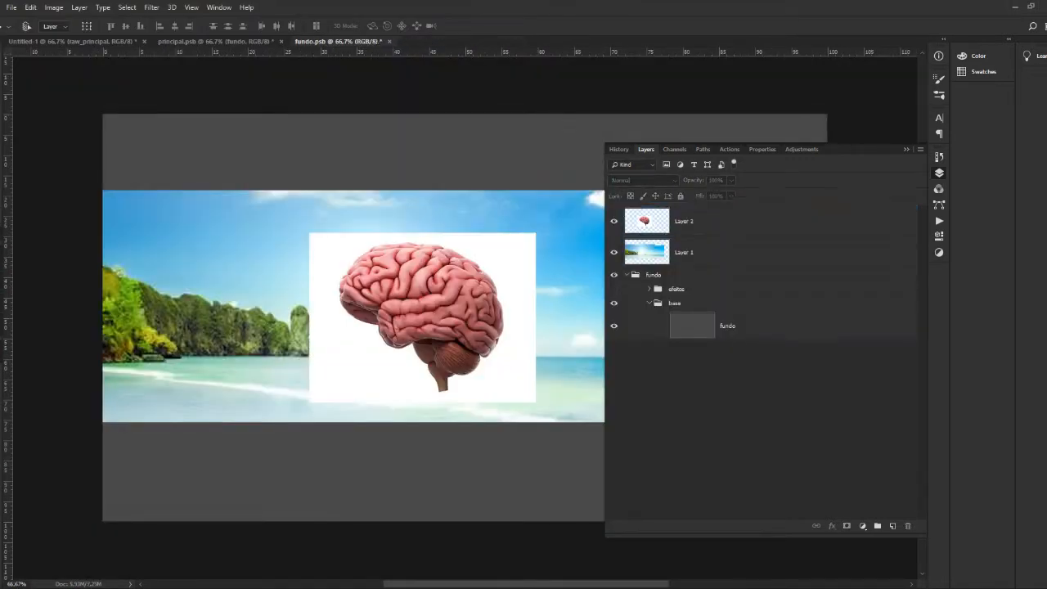
# Hide the brain layer, move the beach and brain layers beneath the gray fundo layer, and hide fundo.
pyautogui.click(614, 221)
pyautogui.moveTo(684, 221); pyautogui.dragTo(707, 296)
pyautogui.hotkey('ctrl', ']')
pyautogui.click(684, 326)
pyautogui.click(729, 295)
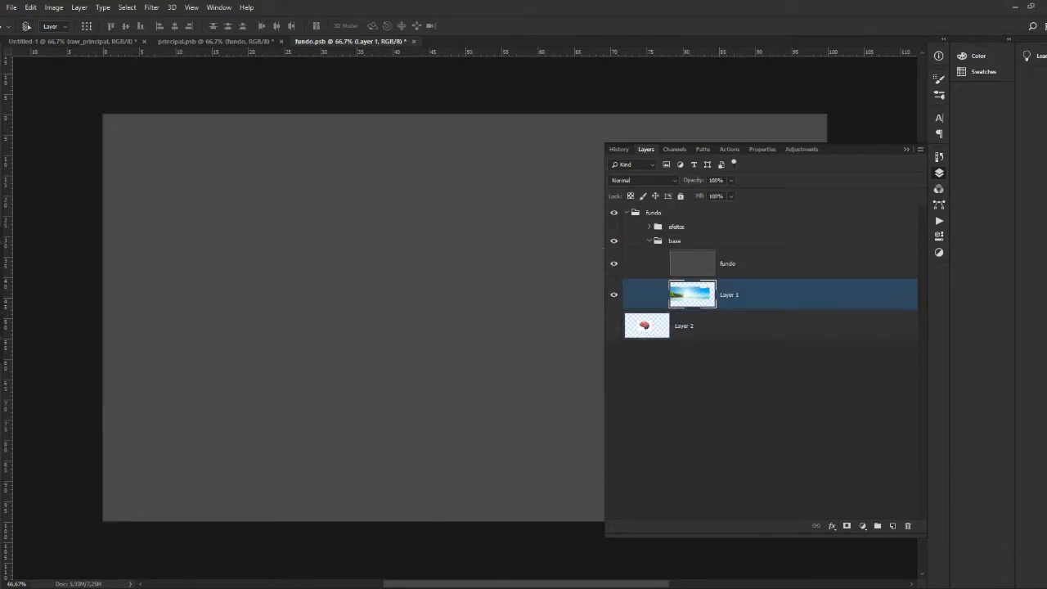
pyautogui.click(614, 264)
# Scale the beach image down to about 87% so it spans the canvas width, and place it along the canvas's bottom edge.
pyautogui.hotkey('ctrl', '-')
pyautogui.hotkey('ctrl', '-')
pyautogui.hotkey('ctrl', '-')
pyautogui.press('space')
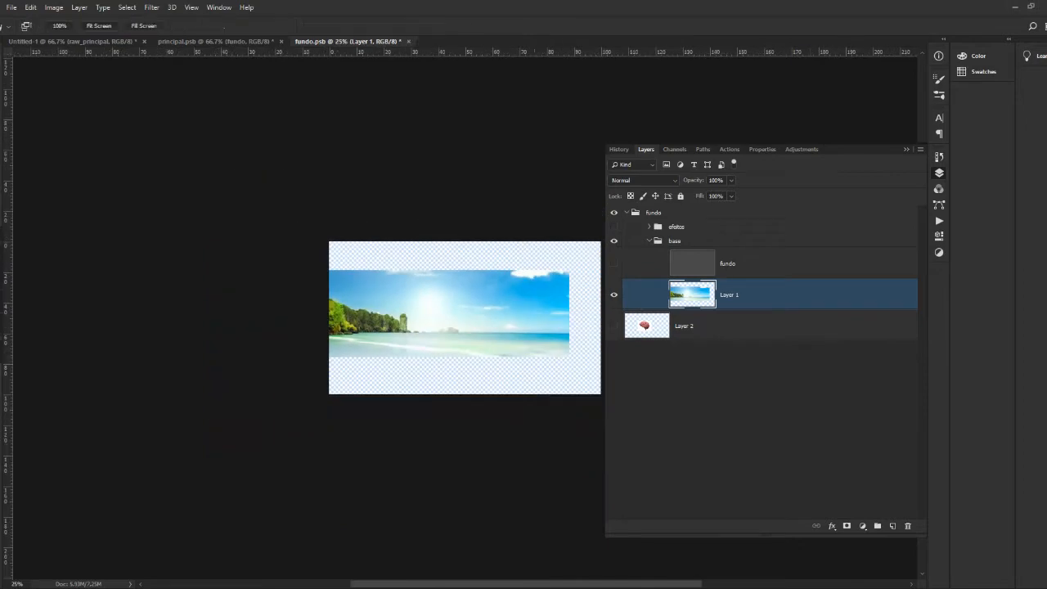
pyautogui.moveTo(581, 284); pyautogui.dragTo(418, 316)
pyautogui.hotkey('ctrl', '+')
pyautogui.hotkey('ctrl', '+')
pyautogui.moveTo(270, 340); pyautogui.dragTo(423, 314)
pyautogui.moveTo(252, 314); pyautogui.dragTo(294, 311)
pyautogui.hotkey('ctrl', '-')
pyautogui.moveTo(254, 348); pyautogui.dragTo(295, 355)
pyautogui.hotkey('ctrl', 't')
pyautogui.moveTo(567, 342); pyautogui.dragTo(540, 342)
pyautogui.press('Return')
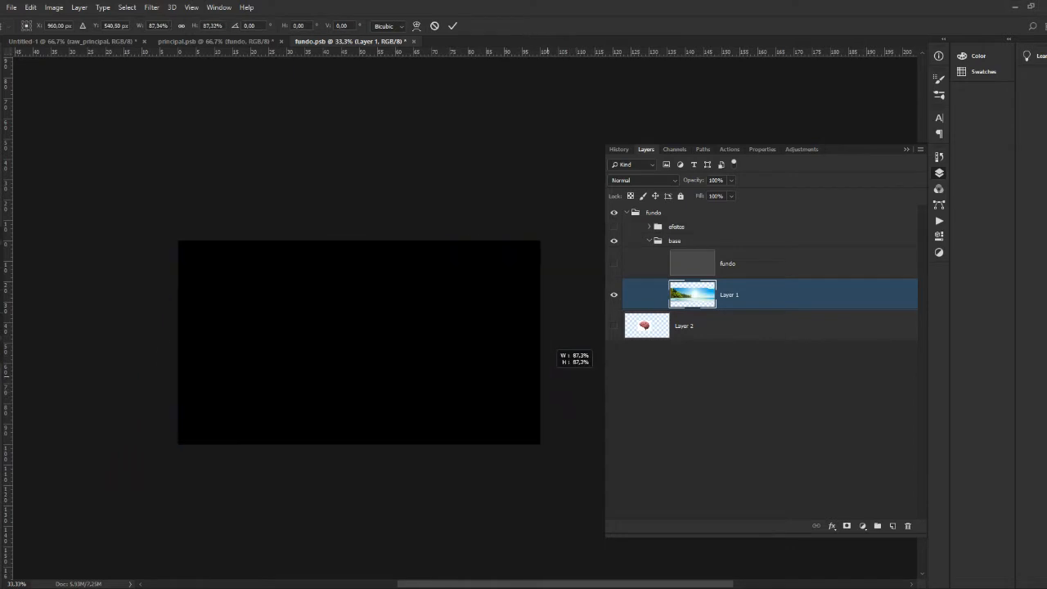
pyautogui.moveTo(384, 311)
pyautogui.mouseDown()
pyautogui.moveTo(385, 362)
pyautogui.moveTo(380, 310)
pyautogui.mouseUp()
# Duplicate the beach layer, rotate the copy 90 degrees and place it along the canvas's right edge.
pyautogui.hotkey('ctrl', 't')
pyautogui.moveTo(550, 283); pyautogui.dragTo(559, 335)
pyautogui.write('90')
pyautogui.press('Return')
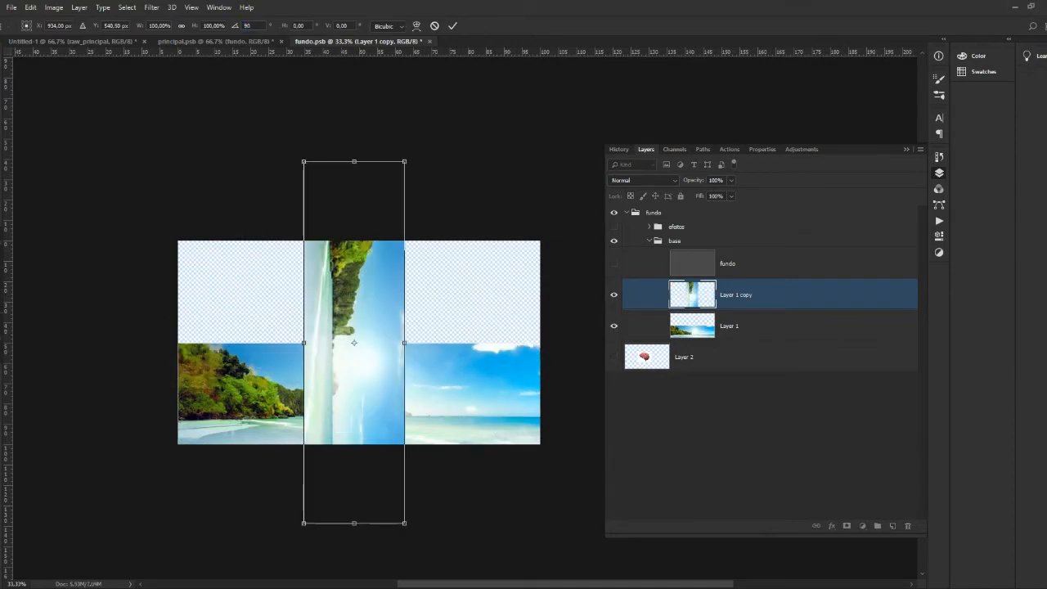
pyautogui.moveTo(358, 403); pyautogui.dragTo(485, 321)
pyautogui.press('Return')
pyautogui.moveTo(474, 384); pyautogui.dragTo(483, 383)
# Duplicate the original beach layer again, rotate this copy -90 degrees and place it along the canvas's left edge.
pyautogui.hotkey('alt', '[')
pyautogui.hotkey('ctrl', 'j')
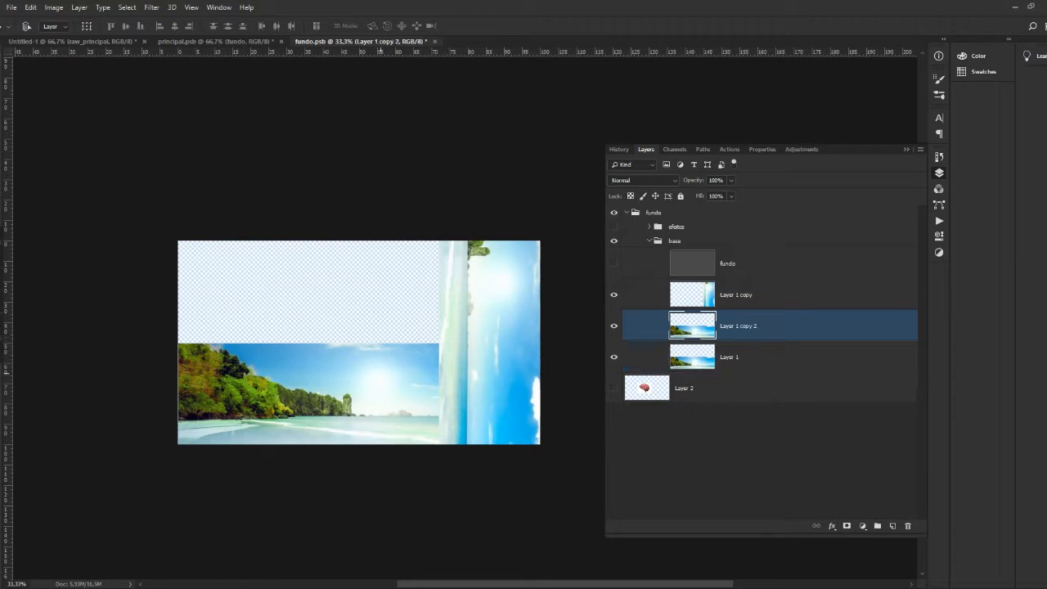
pyautogui.hotkey('ctrl', 't')
pyautogui.moveTo(553, 331); pyautogui.dragTo(388, 128)
pyautogui.doubleClick(255, 26)
pyautogui.write('-90')
pyautogui.moveTo(356, 304); pyautogui.dragTo(224, 173)
pyautogui.press('Return')
pyautogui.moveTo(238, 393); pyautogui.dragTo(254, 366)
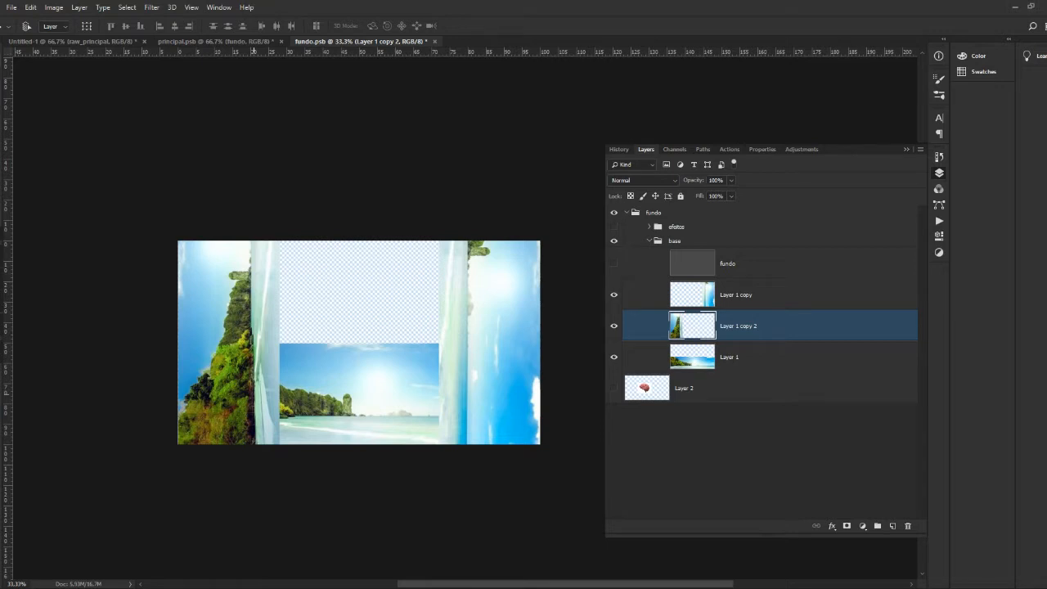
# Select the original beach layer and hide its two rotated copies.
pyautogui.scroll(-2, 380, 379)
pyautogui.click(380, 379)
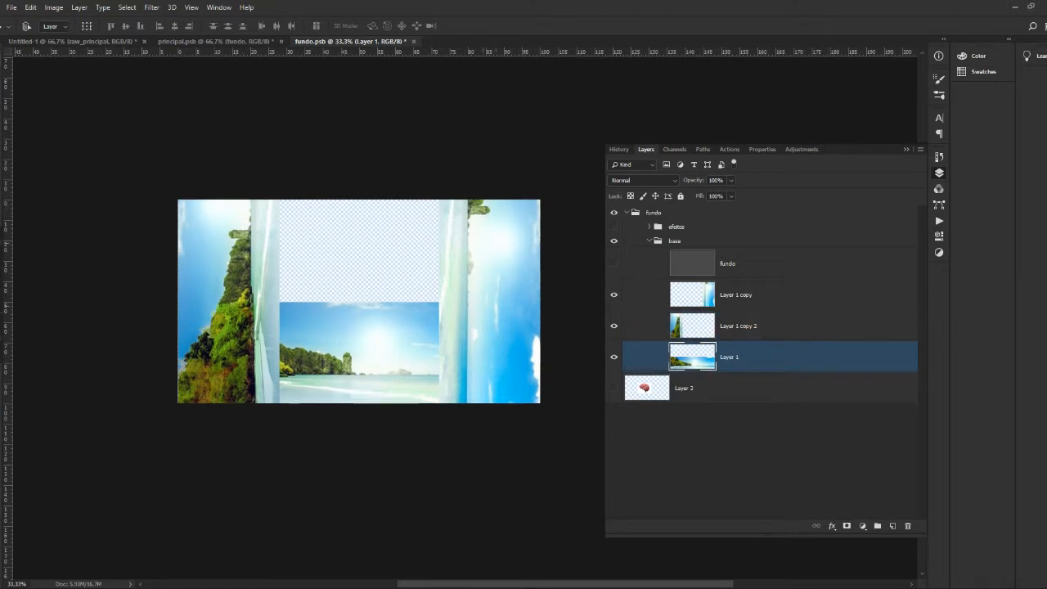
pyautogui.moveTo(614, 325); pyautogui.dragTo(614, 294)
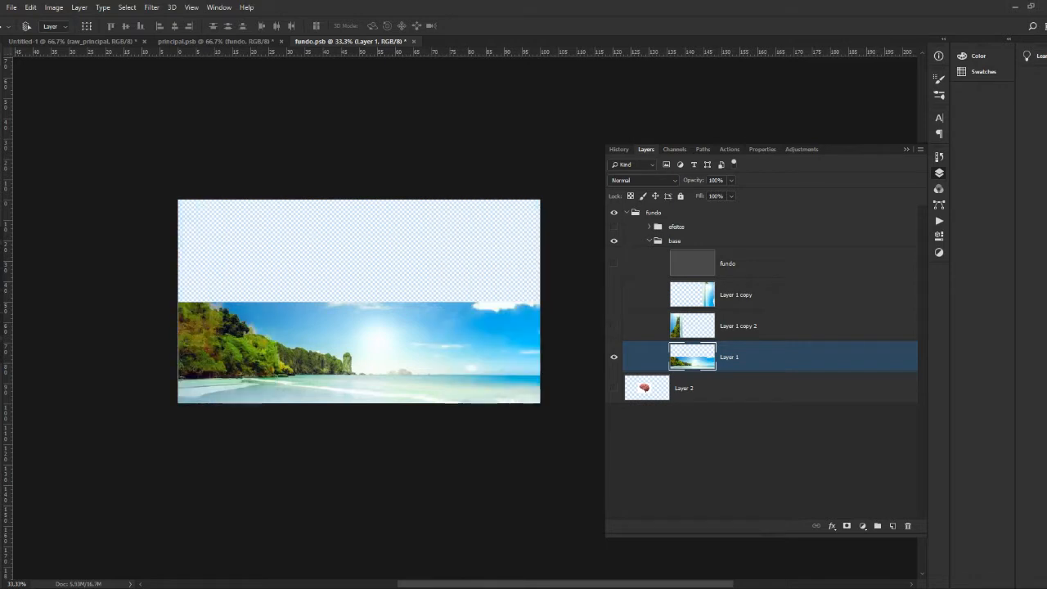
# Duplicate the beach layer, mirror the copy horizontally, rotate it 90 degrees and place it along the canvas's left edge.
pyautogui.hotkey('ctrl', 'j')
pyautogui.hotkey('ctrl', 't')
pyautogui.write('-')
pyautogui.moveTo(195, 264); pyautogui.dragTo(364, 175)
pyautogui.doubleClick(250, 26)
pyautogui.write('90')
pyautogui.moveTo(370, 499); pyautogui.dragTo(219, 357)
pyautogui.press('Return')
# Duplicate the beach layer, mirror the copy with a width of -100%, rotate it -90 degrees and place it along the right edge.
pyautogui.click(736, 388)
pyautogui.hotkey('ctrl', 'j')
pyautogui.moveTo(737, 388); pyautogui.dragTo(736, 368)
pyautogui.hotkey('ctrl', 't')
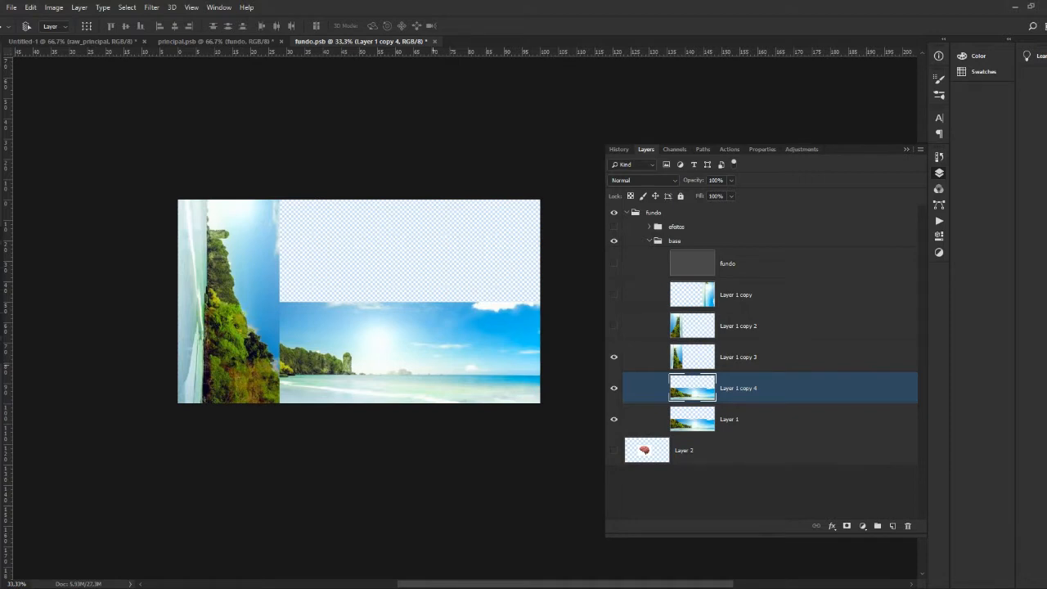
pyautogui.write('-100,00')
pyautogui.moveTo(483, 172); pyautogui.dragTo(335, 141)
pyautogui.doubleClick(252, 25)
pyautogui.write('-90')
pyautogui.moveTo(356, 480); pyautogui.dragTo(476, 350)
pyautogui.press('Return')
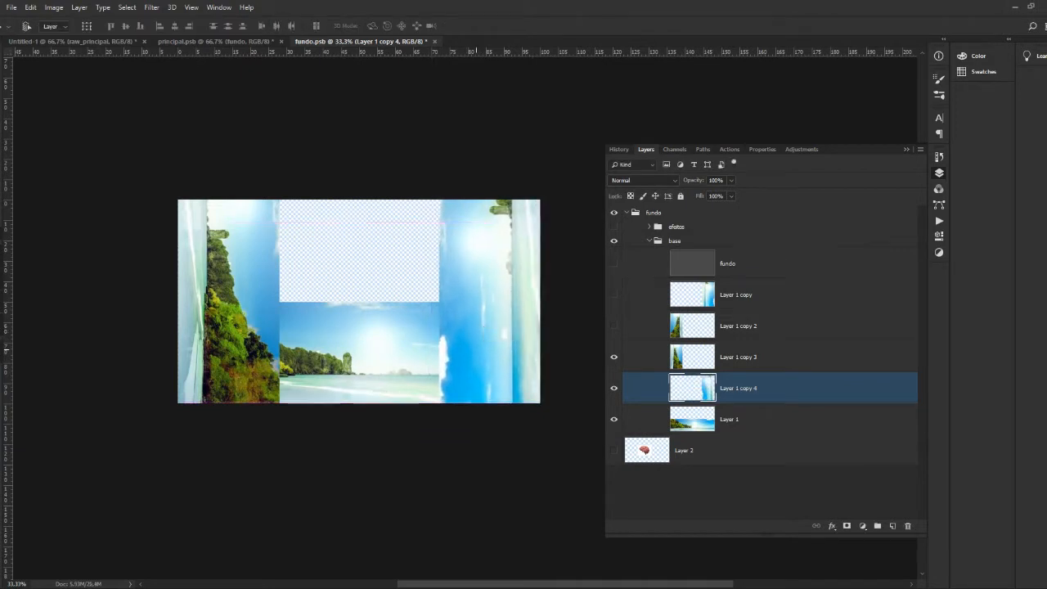
# Delete the two hidden layers Layer 1 copy and Layer 1 copy 2.
pyautogui.click(751, 295)
pyautogui.keyDown('shift'); pyautogui.click(751, 321); pyautogui.keyUp('shift')
pyautogui.press('Delete')
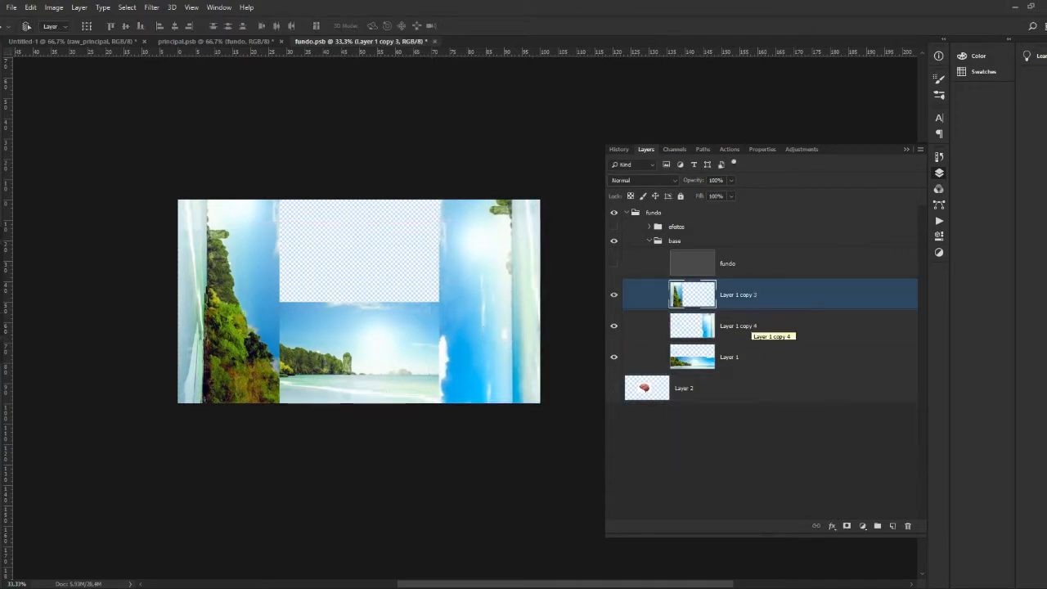
# Lasso the diagonal lower corner of the right-hand beach strip and hide it with a layer mask.
pyautogui.click(693, 327)
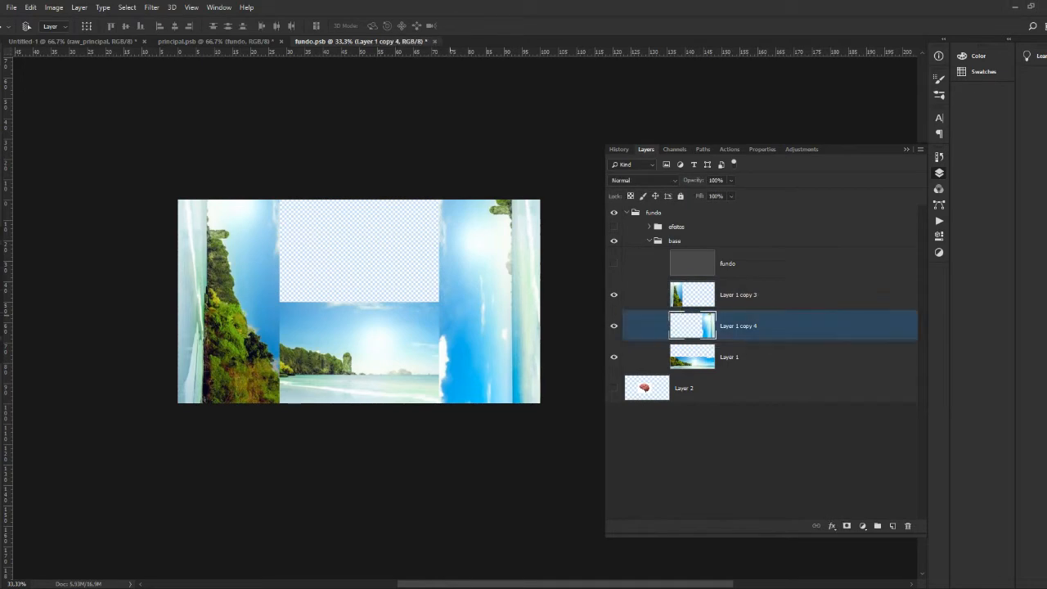
pyautogui.press('z')
pyautogui.moveTo(524, 345); pyautogui.dragTo(585, 345)
pyautogui.press('l')
pyautogui.click(274, 219)
pyautogui.click(245, 531)
pyautogui.click(273, 218)
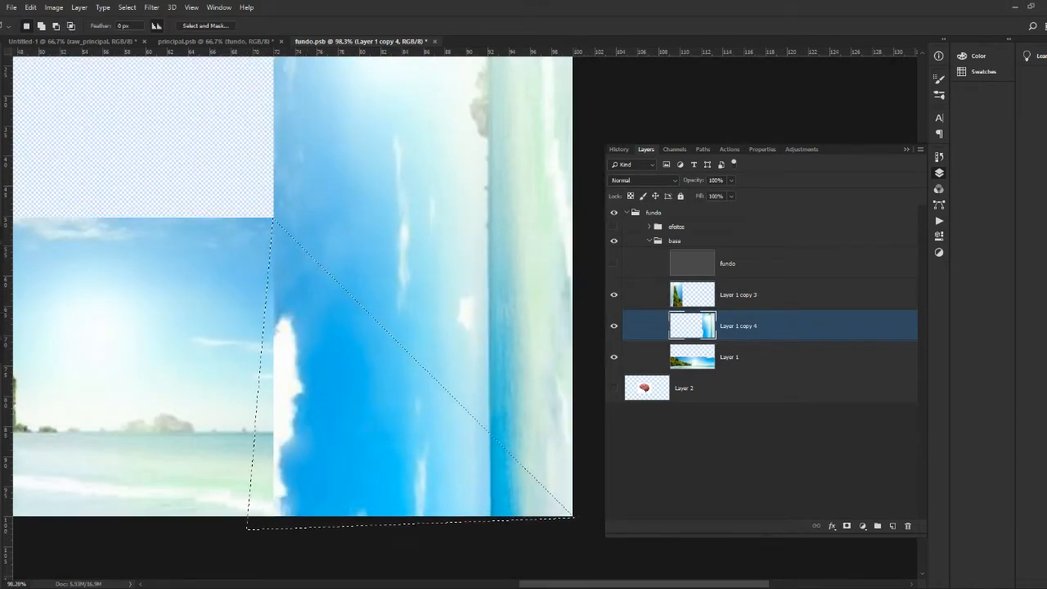
pyautogui.click(847, 526)
pyautogui.hotkey('ctrl', 'z')
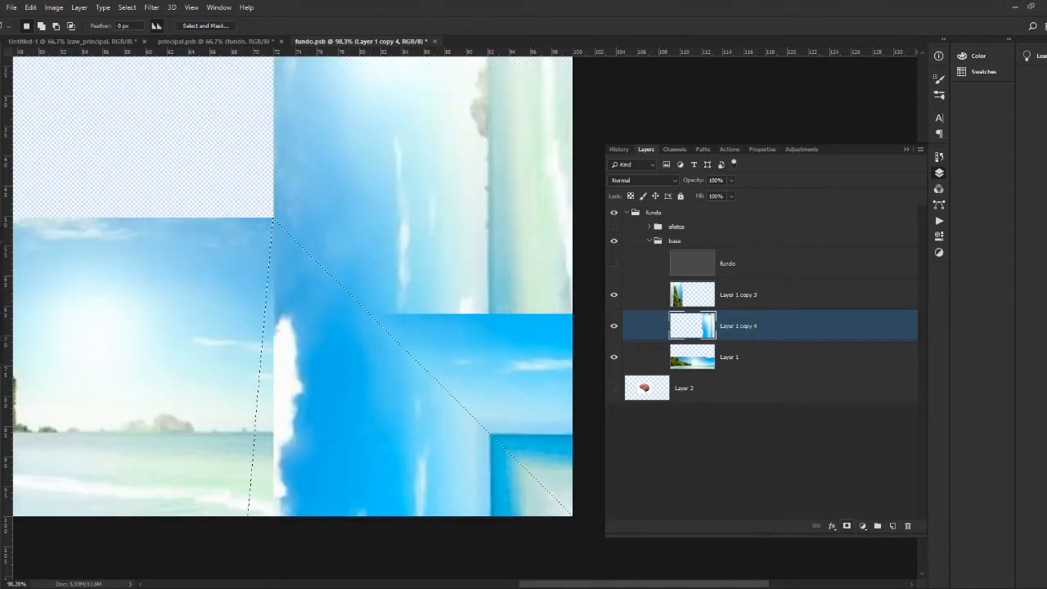
pyautogui.hotkey('ctrl', 'z')
pyautogui.hotkey('ctrl', 'z')
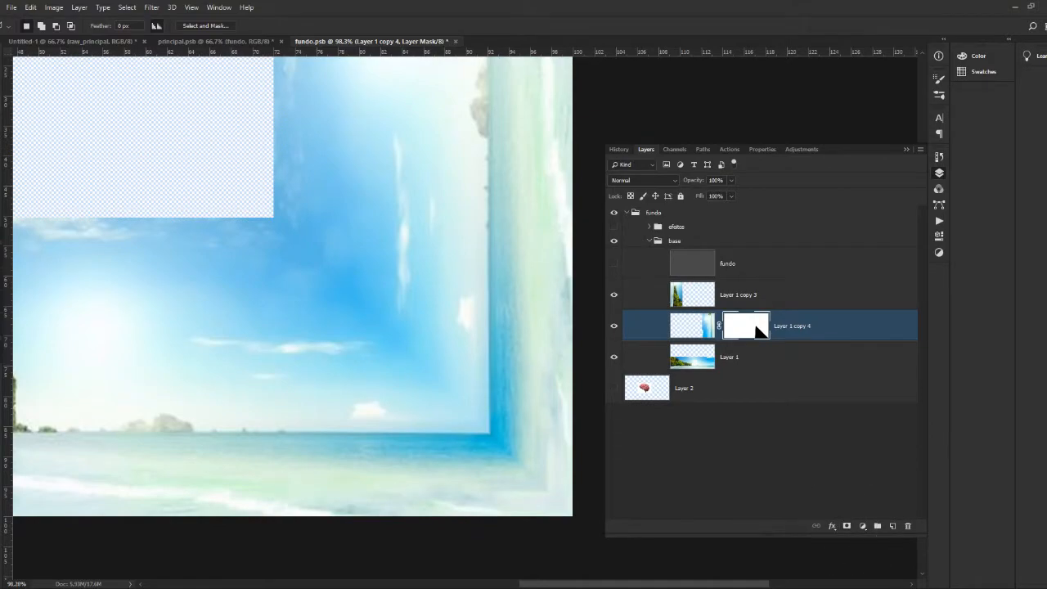
# Lasso the diagonal lower corner of the left-hand beach strip and hide it with a layer mask on Layer 1 copy 3.
pyautogui.moveTo(82, 385); pyautogui.dragTo(548, 487)
pyautogui.moveTo(207, 491); pyautogui.dragTo(267, 495)
pyautogui.hotkey('ctrl', '1')
pyautogui.press('l')
pyautogui.click(342, 248)
pyautogui.click(35, 554)
pyautogui.click(360, 562)
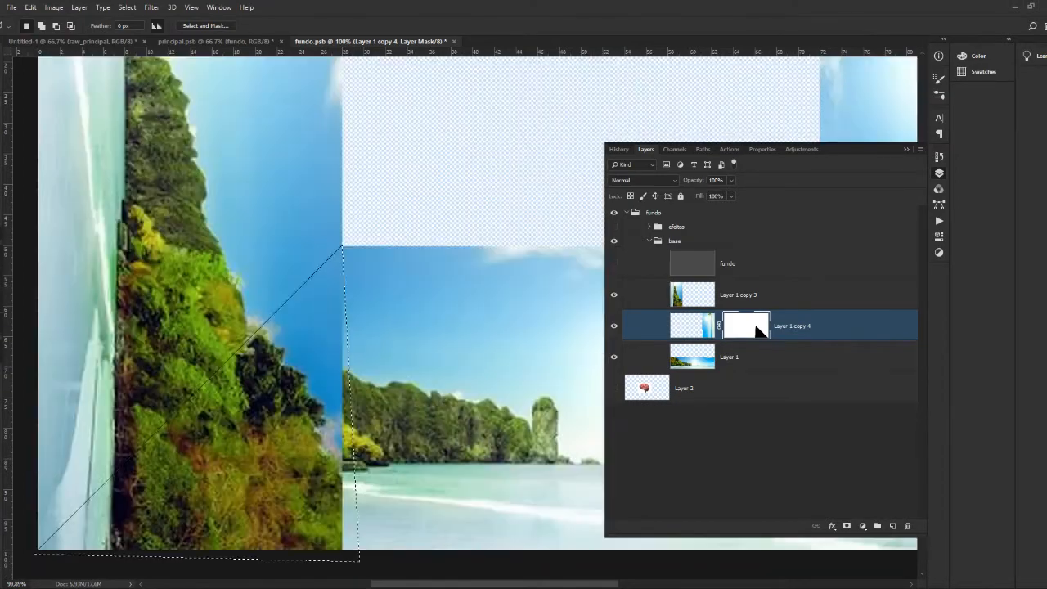
pyautogui.hotkey('alt', ']')
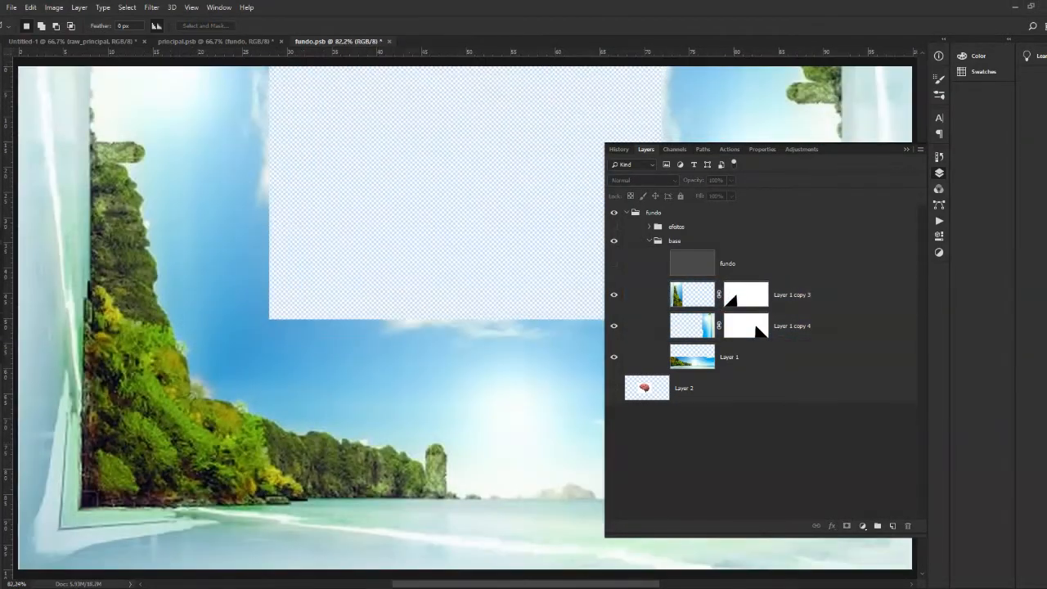
# Select the rocks beside the waterline at the top of the right-hand strip with a lasso feathered by 4 px.
pyautogui.hotkey('ctrl', '-')
pyautogui.hotkey('ctrl', '-')
pyautogui.press('F7')
pyautogui.press('space')
pyautogui.moveTo(472, 376); pyautogui.dragTo(235, 433)
pyautogui.hotkey('ctrl', '-')
pyautogui.hotkey('ctrl', '-')
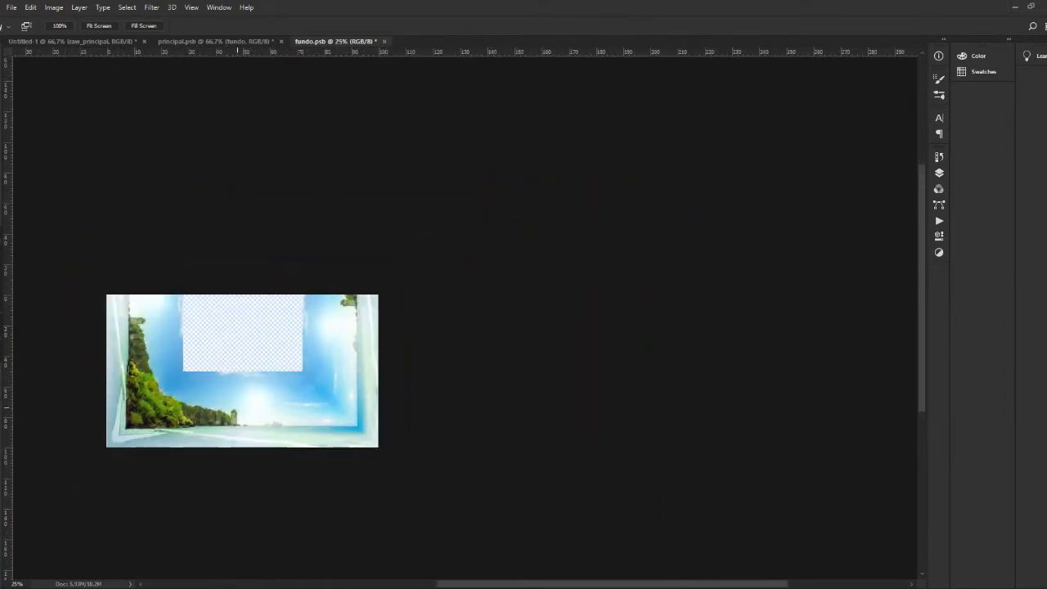
pyautogui.hotkey('ctrl', '+')
pyautogui.hotkey('ctrl', '+')
pyautogui.moveTo(132, 416); pyautogui.dragTo(425, 316)
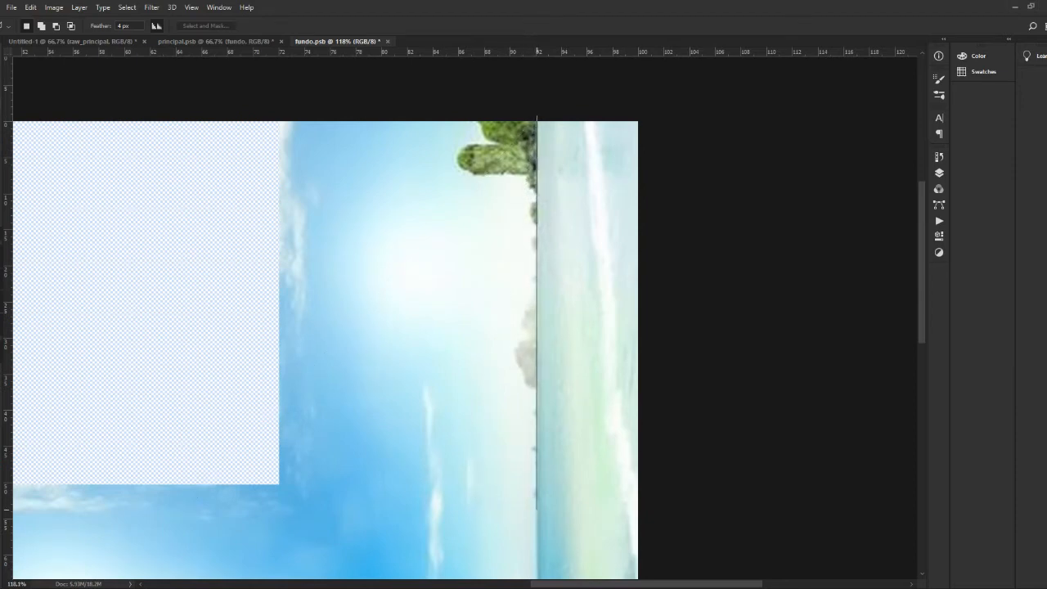
pyautogui.click(536, 506)
pyautogui.click(435, 254)
pyautogui.doubleClick(439, 108)
# Paint over the selected rocks on Layer 1 copy 4 with colors sampled from the surrounding sky.
pyautogui.press('F7')
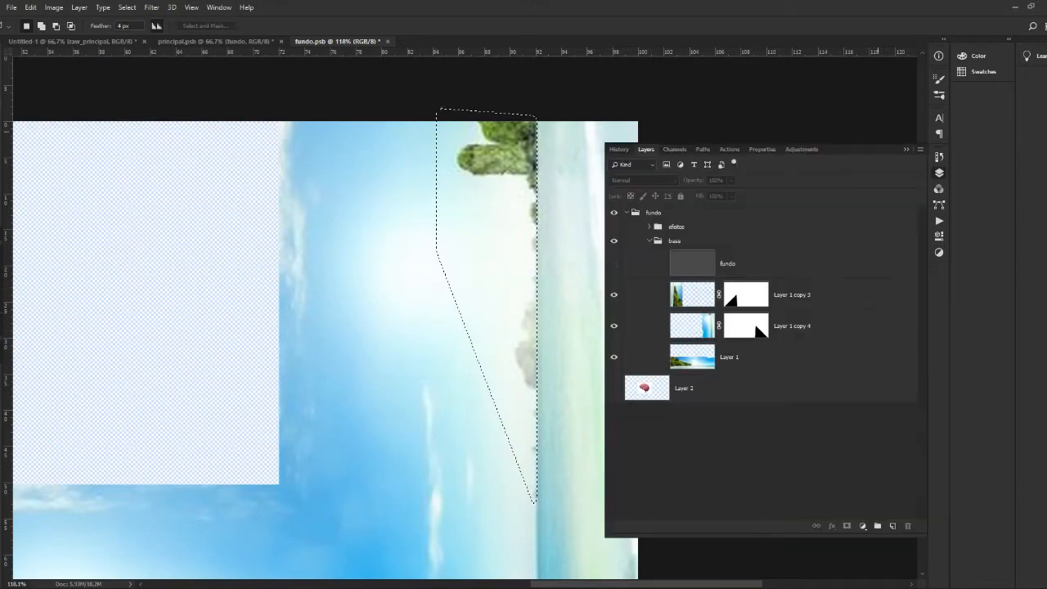
pyautogui.click(792, 295)
pyautogui.click(792, 325)
pyautogui.press('i')
pyautogui.press('b')
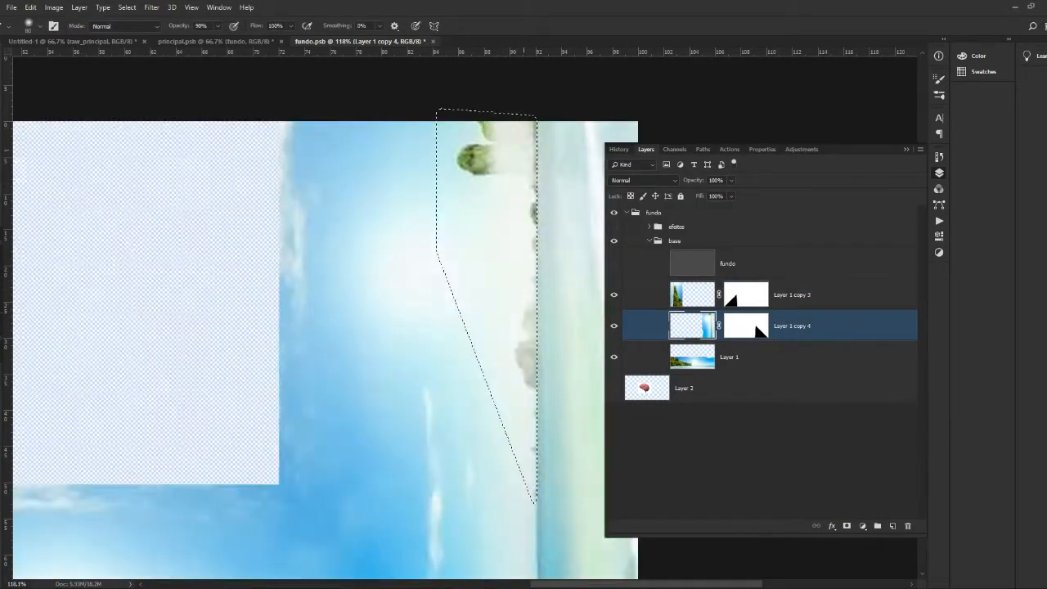
pyautogui.press('i')
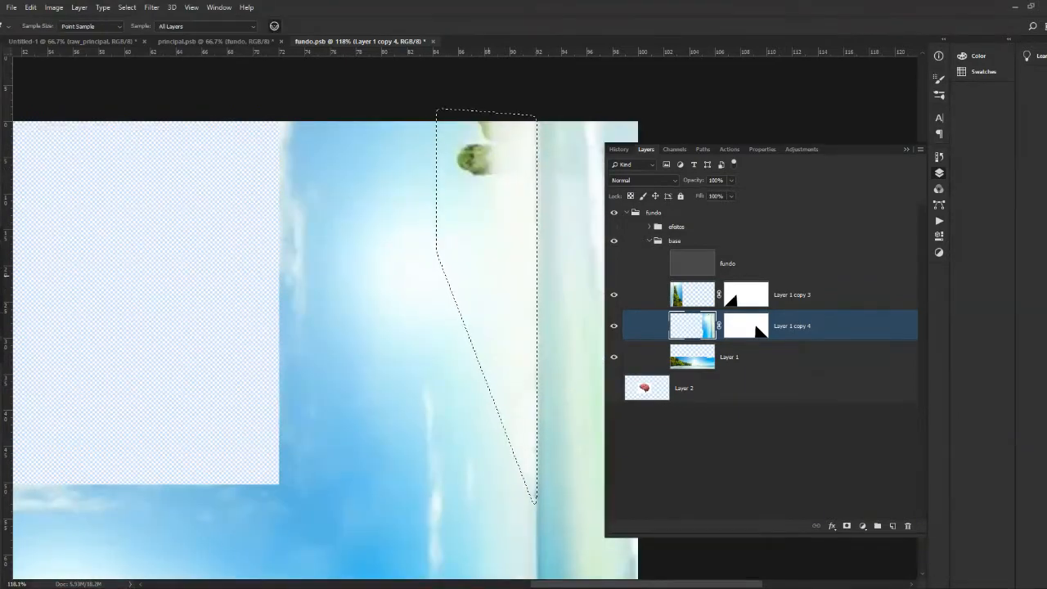
pyautogui.press('b')
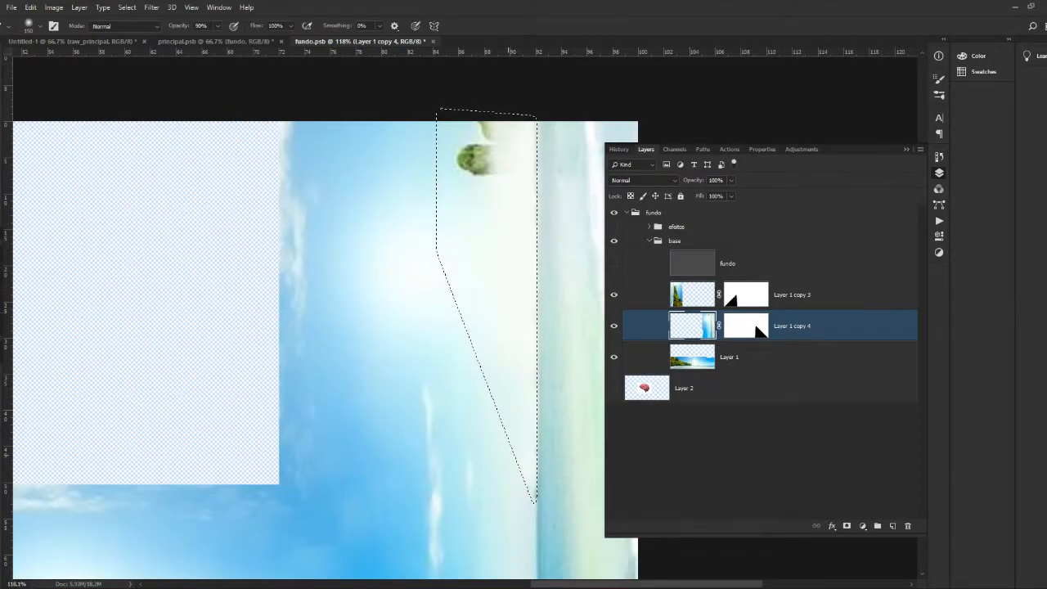
pyautogui.press('i')
pyautogui.press('b')
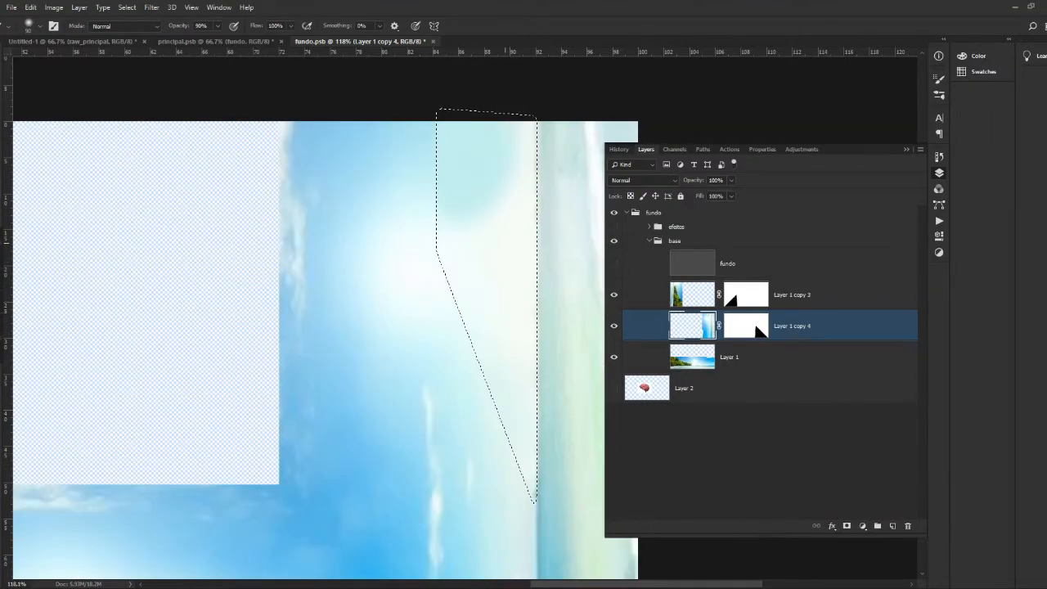
pyautogui.keyDown('alt'); pyautogui.rightClick(505, 243); pyautogui.keyUp('alt')
pyautogui.click(508, 202)
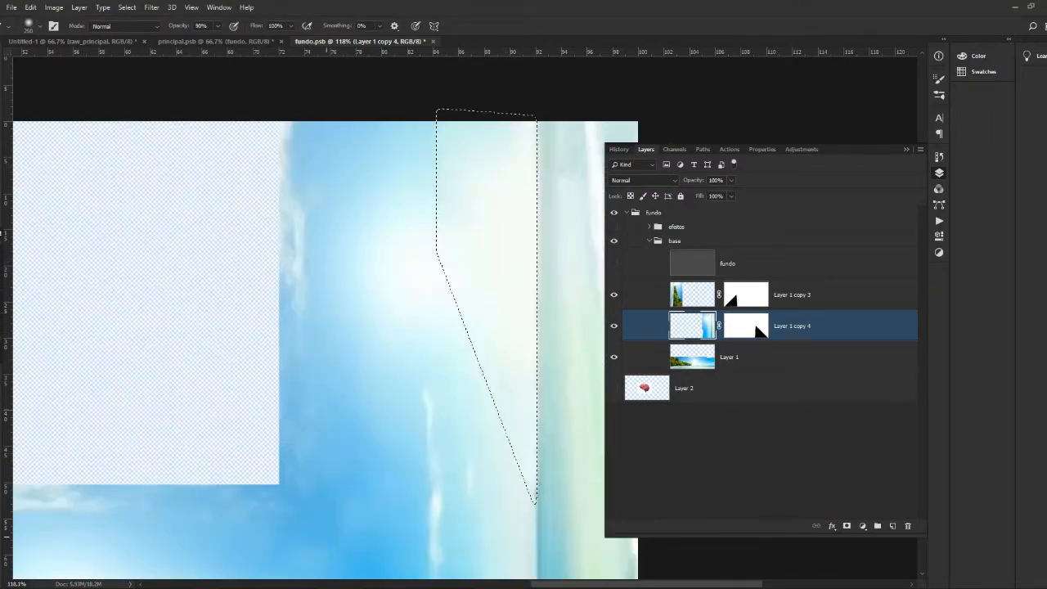
# Lasso the small leftover spot beside the right-hand strip's waterline, paint it with the adjacent sky color, and clear the selection.
pyautogui.press('l')
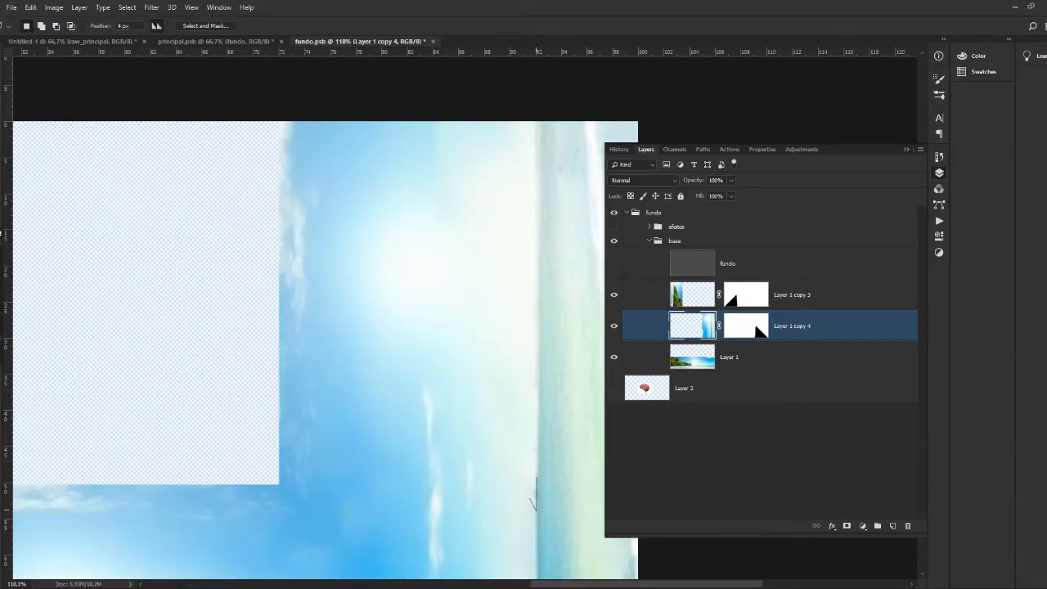
pyautogui.moveTo(530, 499); pyautogui.dragTo(535, 480)
pyautogui.press('b')
pyautogui.keyDown('alt'); pyautogui.click(529, 493); pyautogui.keyUp('alt')
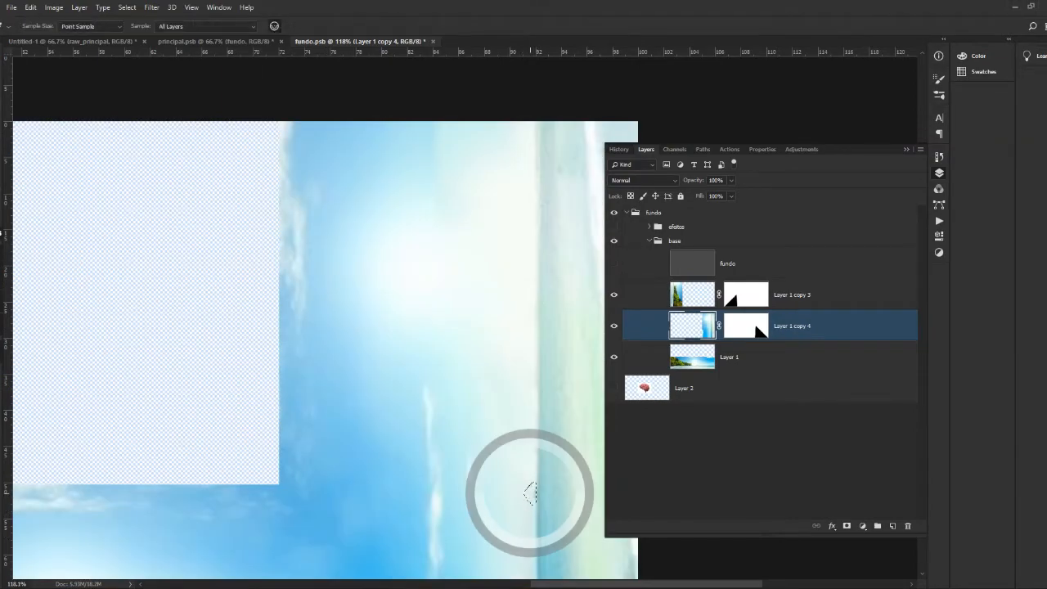
pyautogui.click(529, 493)
pyautogui.hotkey('ctrl', 'd')
pyautogui.hotkey('ctrl', '0')
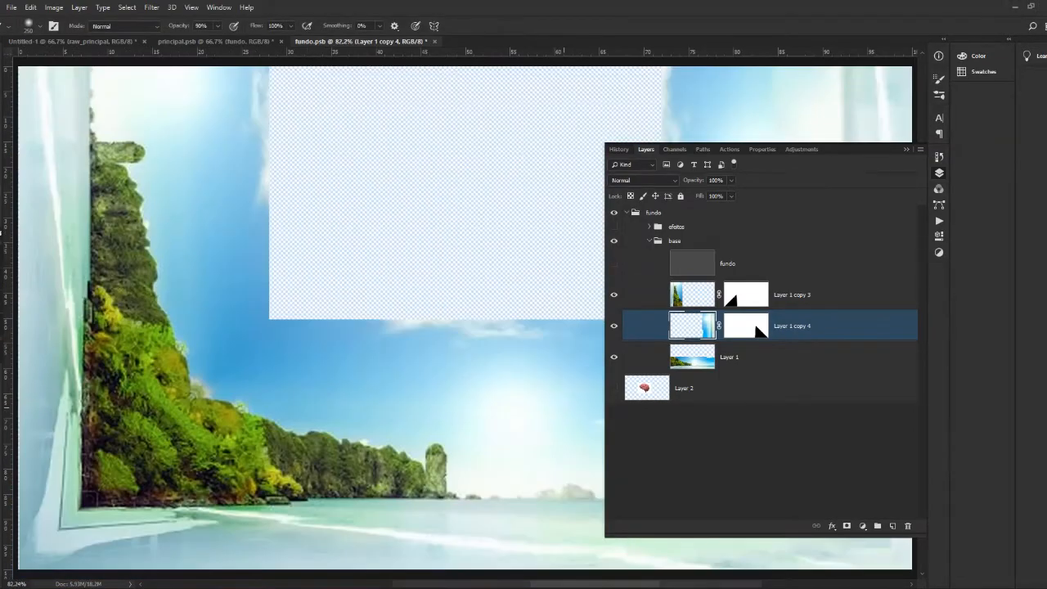
# Enlarge the Clone Stamp brush to 125 px and select the left-hand strip's layer, Layer 1 copy 3.
pyautogui.press('s')
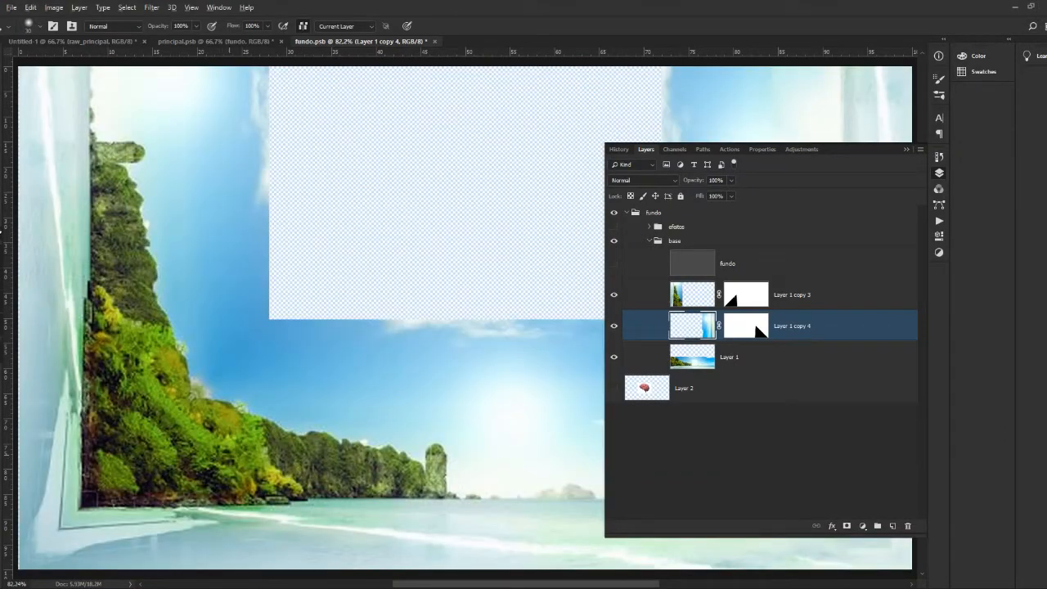
pyautogui.press(']')
pyautogui.press(']')
pyautogui.press(']')
pyautogui.press(']')
pyautogui.press(']')
pyautogui.press(']')
pyautogui.press(']')
pyautogui.press(']')
pyautogui.hotkey('alt', ']')
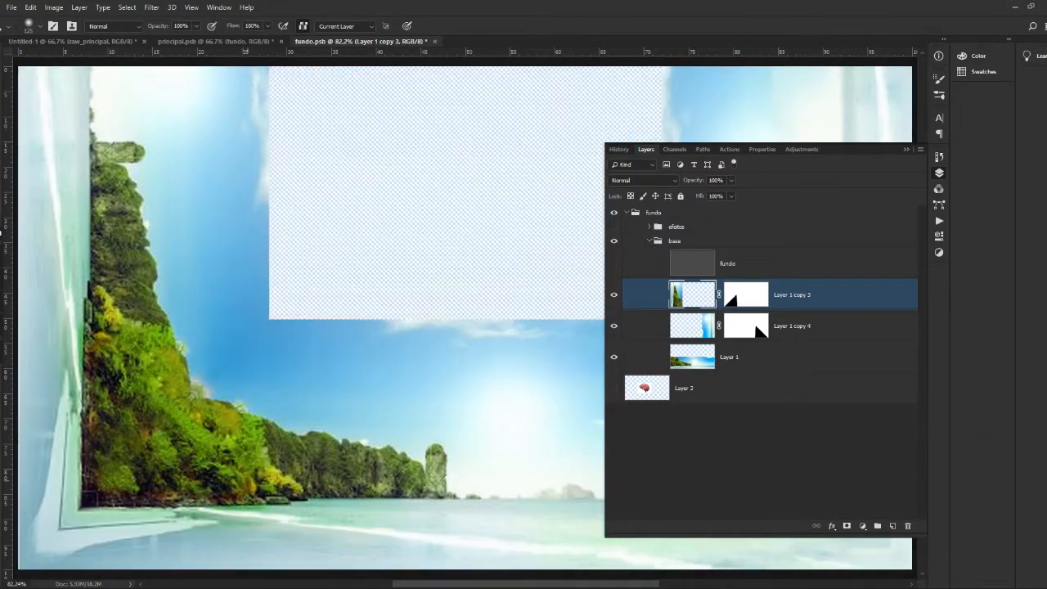
# Move the gray fundo layer beneath the beach layers within the base group and make it visible.
pyautogui.hotkey('ctrl', '-')
pyautogui.click(761, 467)
pyautogui.hotkey('ctrl', '0')
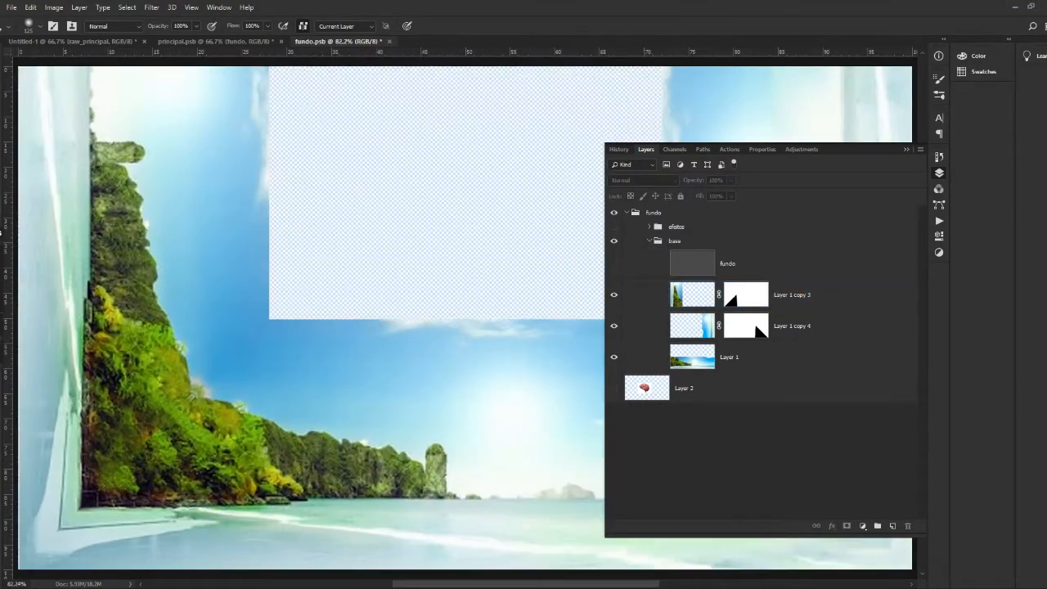
pyautogui.hotkey('ctrl', '-')
pyautogui.hotkey('ctrl', '-')
pyautogui.press('space')
pyautogui.moveTo(499, 284); pyautogui.dragTo(345, 304)
pyautogui.press('l')
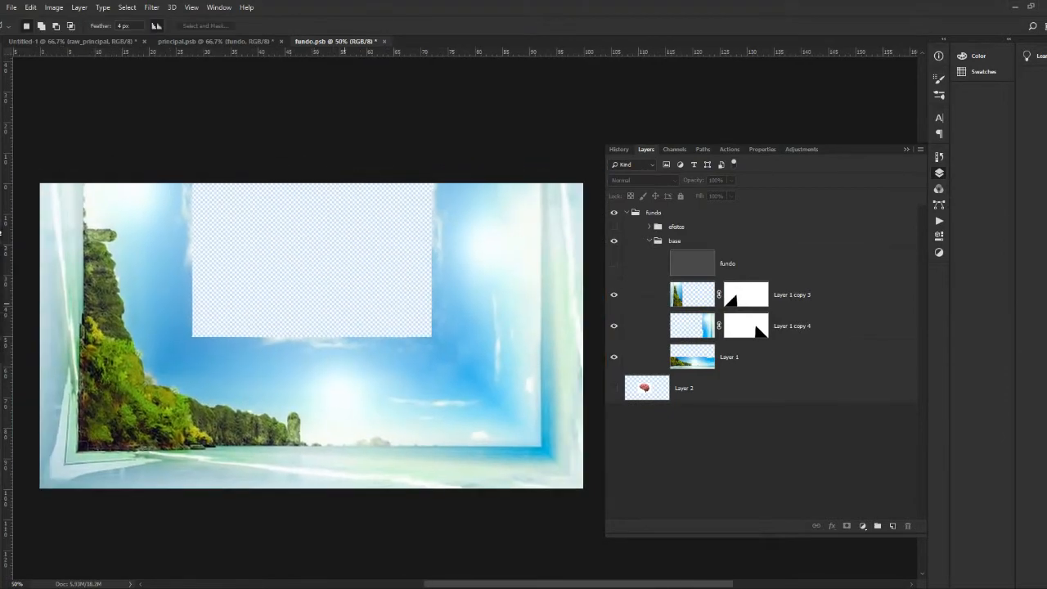
pyautogui.moveTo(693, 263); pyautogui.dragTo(692, 360)
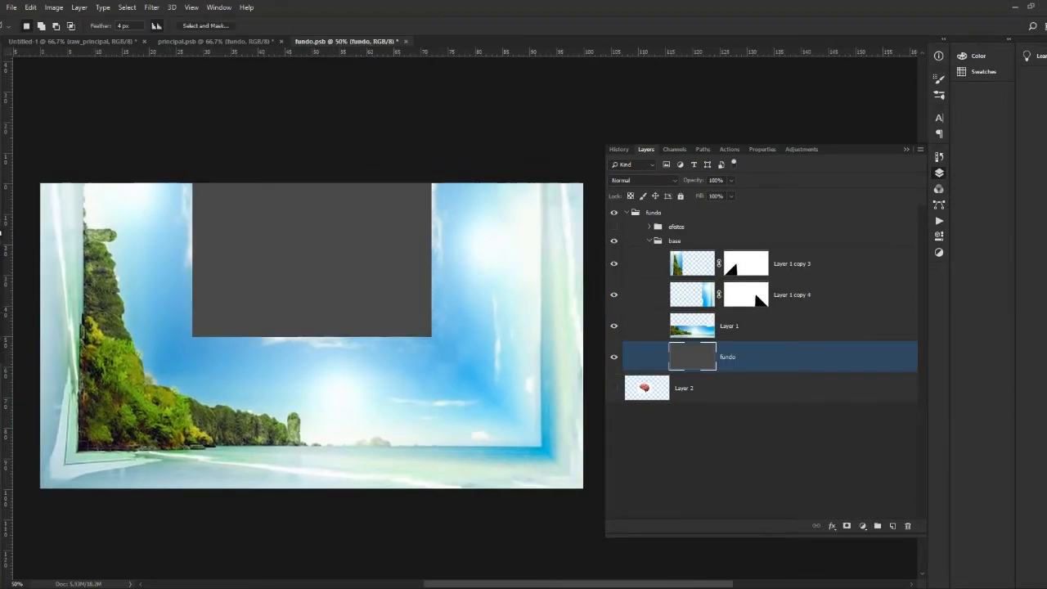
# Convert the gray fundo layer in the base group to a Smart Object.
pyautogui.rightClick(692, 360)
pyautogui.rightClick(860, 357)
pyautogui.click(908, 266)
pyautogui.hotkey('ctrl', 'u')
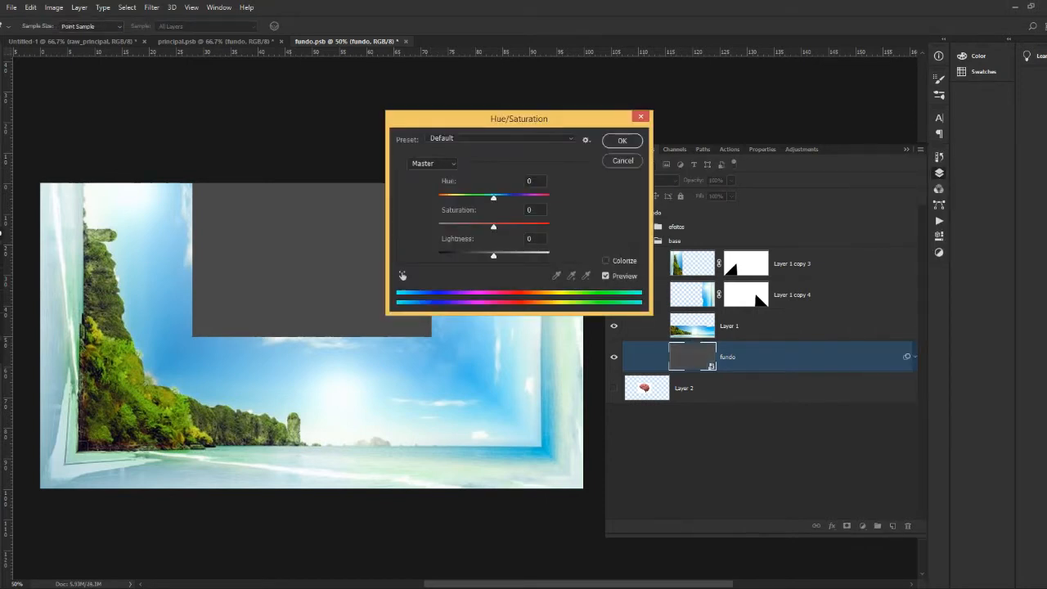
pyautogui.click(622, 161)
pyautogui.click(1, 352)
pyautogui.click(425, 354)
pyautogui.click(940, 309)
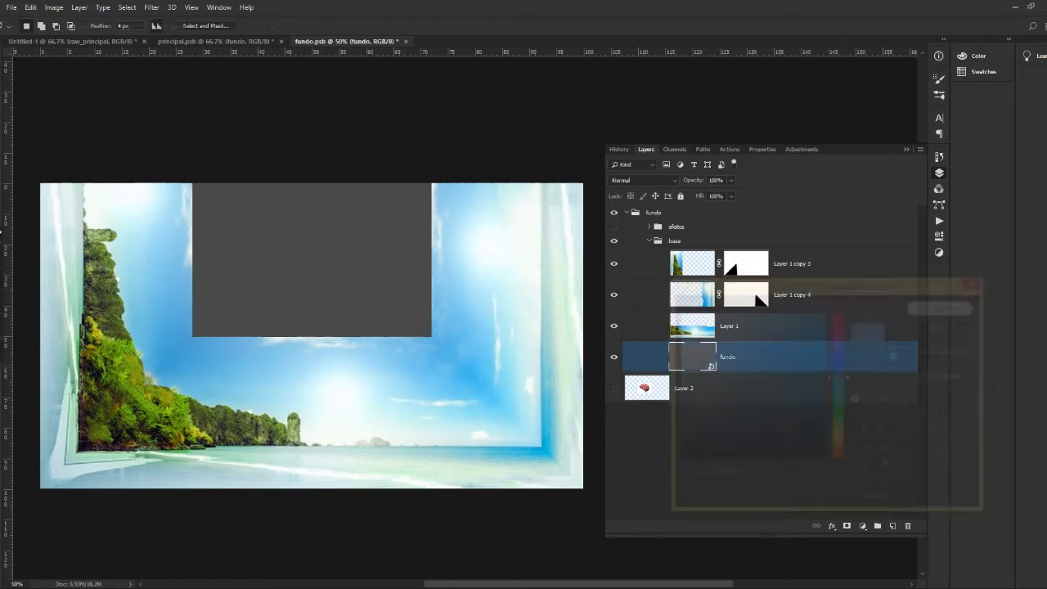
pyautogui.doubleClick(692, 356)
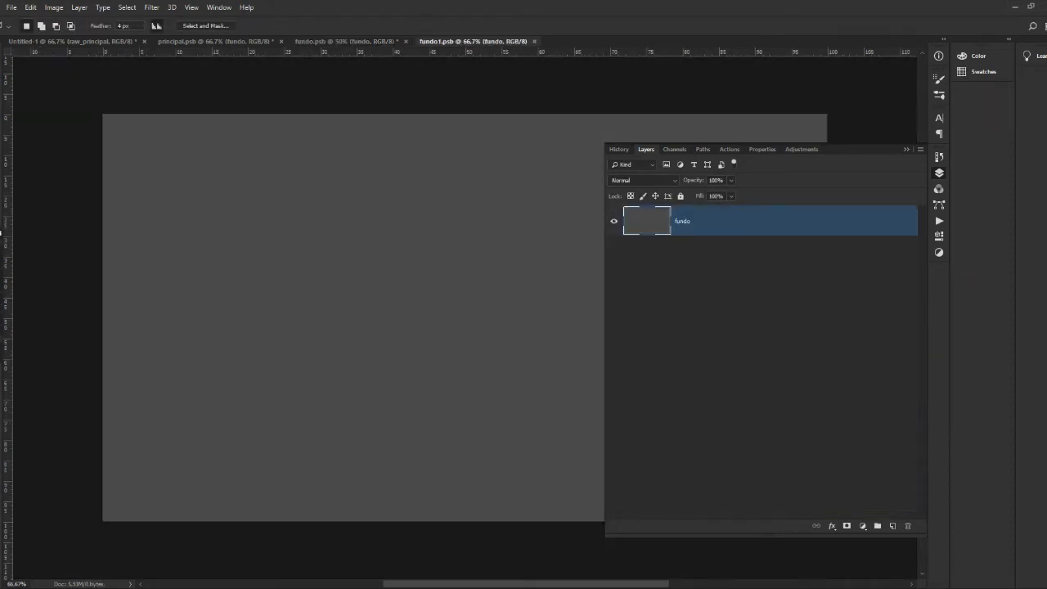
pyautogui.hotkey('ctrl', 'w')
pyautogui.press('g')
pyautogui.hotkey('shift', 'g')
pyautogui.doubleClick(692, 357)
pyautogui.click(0, 233)
pyautogui.write('4a4a4a')
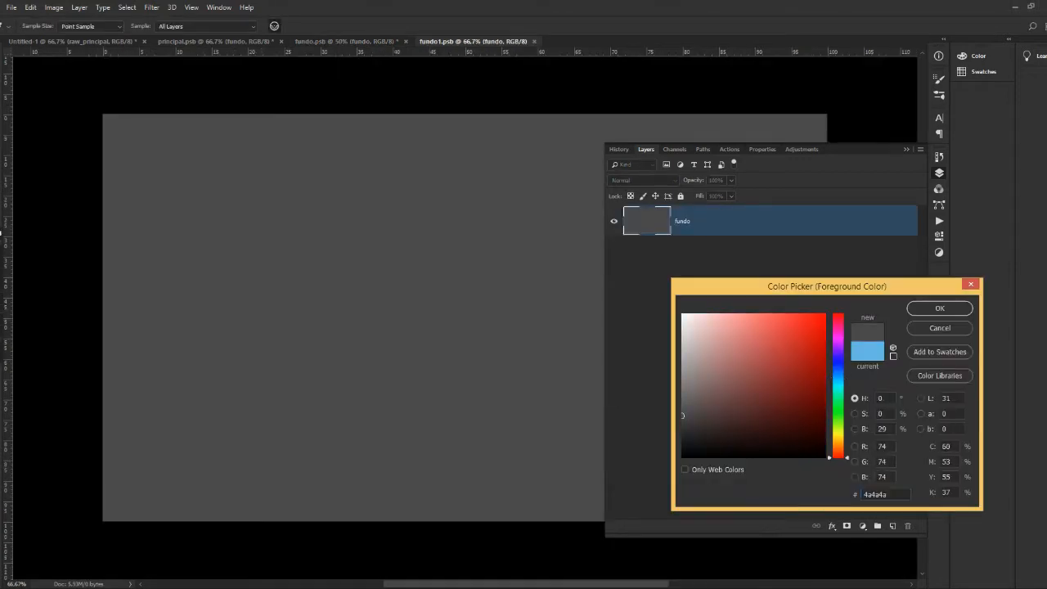
pyautogui.press('Return')
pyautogui.hotkey('ctrl', 'w')
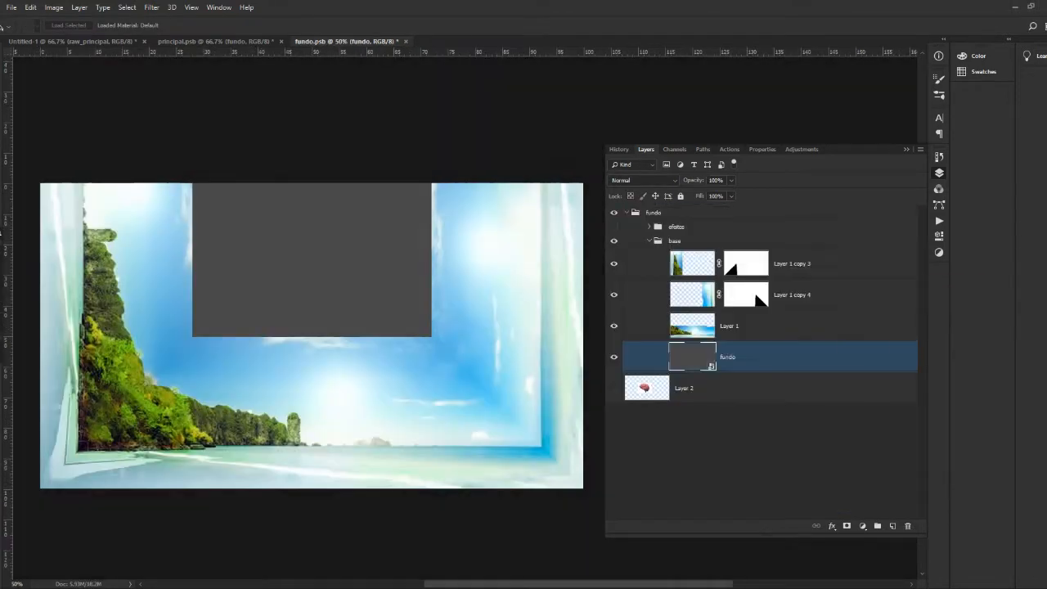
# Fill the contents of the fundo Smart Object with sampled sky blue (#67bae6), then save and close it.
pyautogui.click(0, 233)
pyautogui.press('Return')
pyautogui.doubleClick(694, 357)
pyautogui.press('g')
pyautogui.click(0, 233)
pyautogui.press('Return')
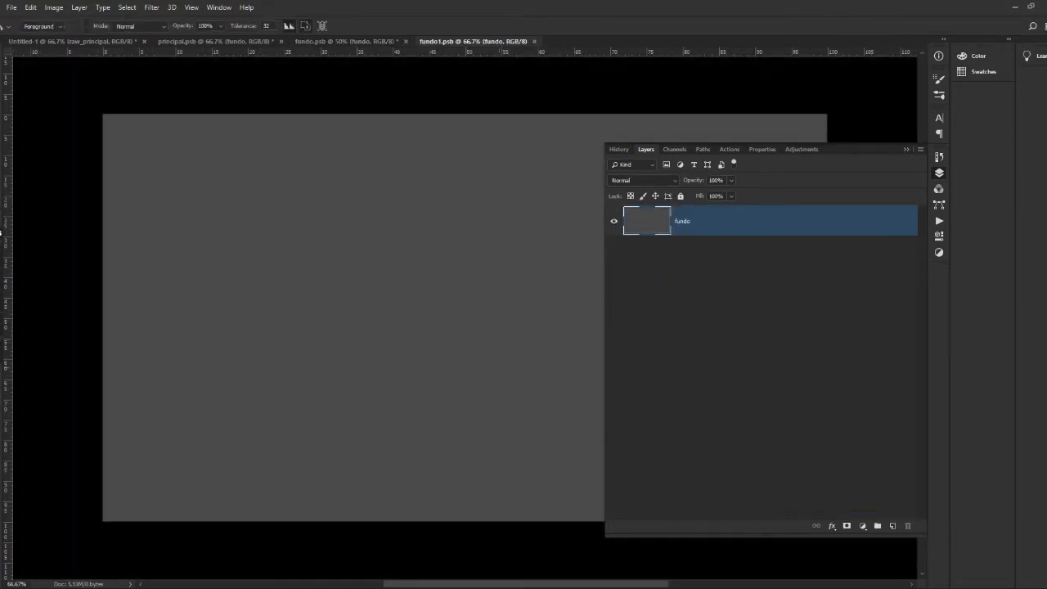
pyautogui.hotkey('alt', 'BackSpace')
pyautogui.hotkey('ctrl', 's')
pyautogui.hotkey('ctrl', 'w')
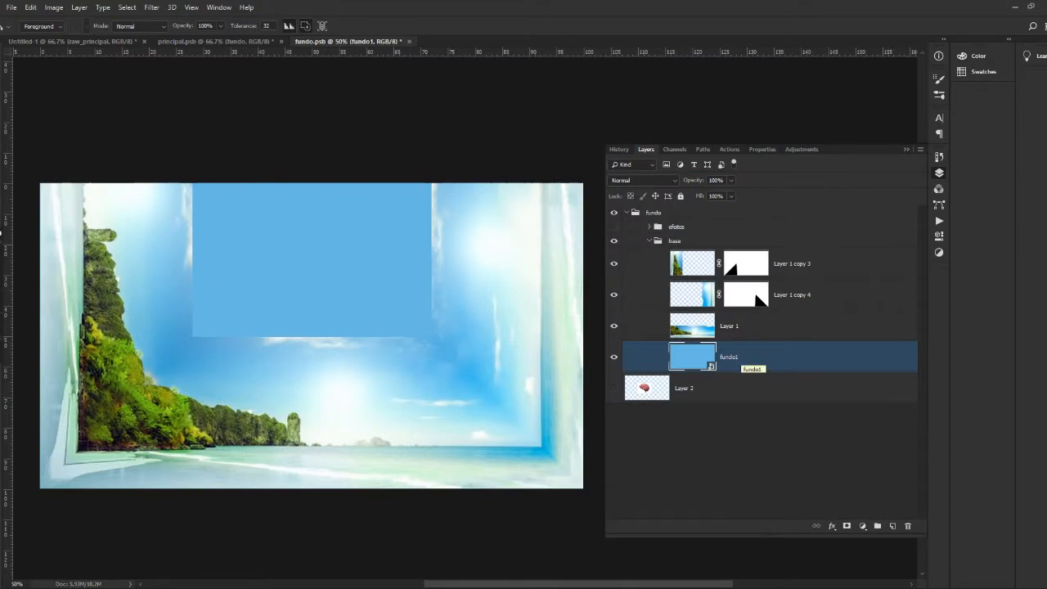
# Place the blue fundo1 layer above the beach layers in the base group and give it a black layer mask.
pyautogui.moveTo(740, 359); pyautogui.dragTo(741, 252)
pyautogui.click(847, 526)
pyautogui.hotkey('ctrl', 'i')
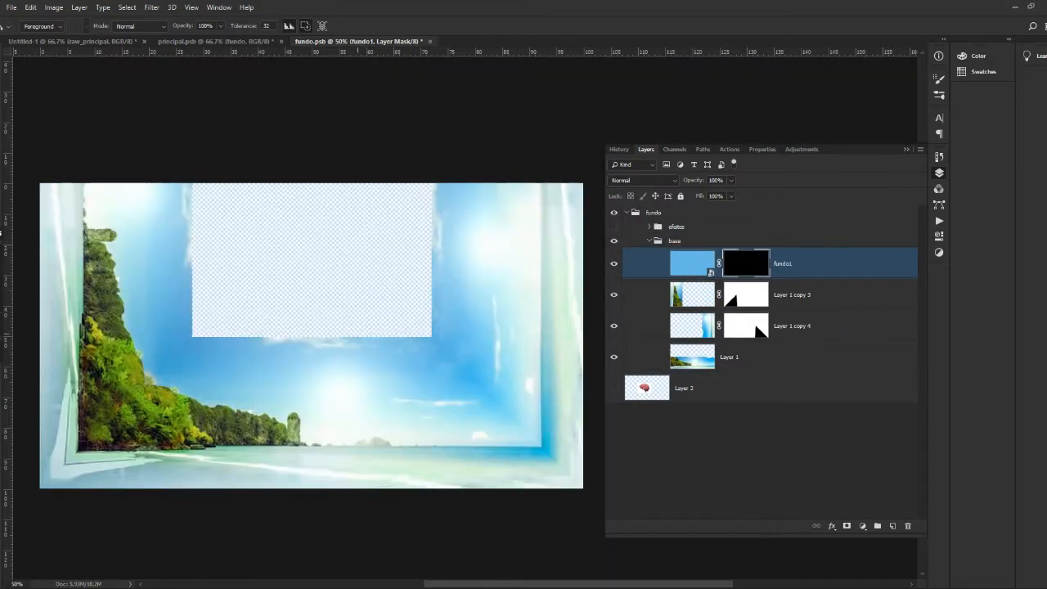
# Paint the fundo1 mask white with a large soft brush at 90% opacity to blend blue over the upper sky, and save the document.
pyautogui.press('b')
pyautogui.moveTo(428, 205)
pyautogui.mouseDown()
pyautogui.moveTo(416, 237)
pyautogui.moveTo(419, 302)
pyautogui.moveTo(237, 327)
pyautogui.moveTo(207, 234)
pyautogui.mouseUp()
pyautogui.moveTo(279, 315)
pyautogui.mouseDown()
pyautogui.moveTo(352, 301)
pyautogui.moveTo(302, 233)
pyautogui.moveTo(344, 205)
pyautogui.mouseUp()
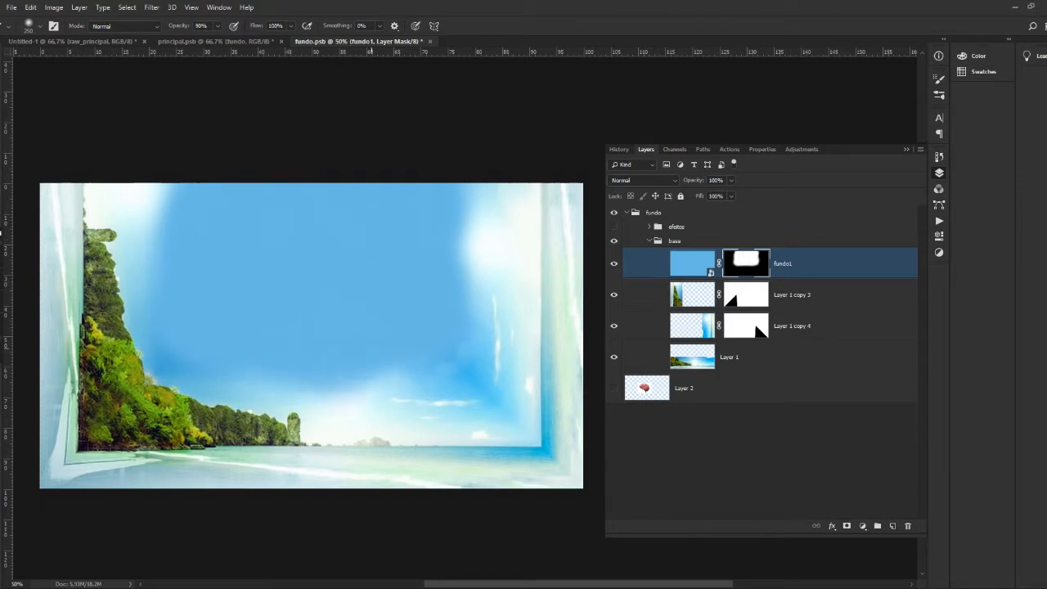
pyautogui.click(330, 343)
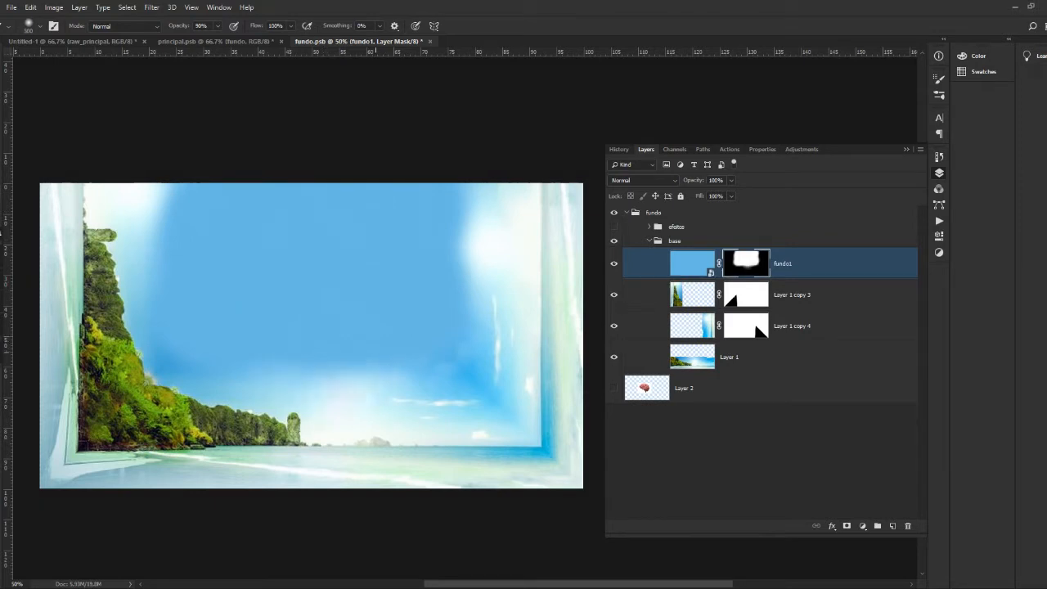
pyautogui.click(368, 356)
pyautogui.click(311, 356)
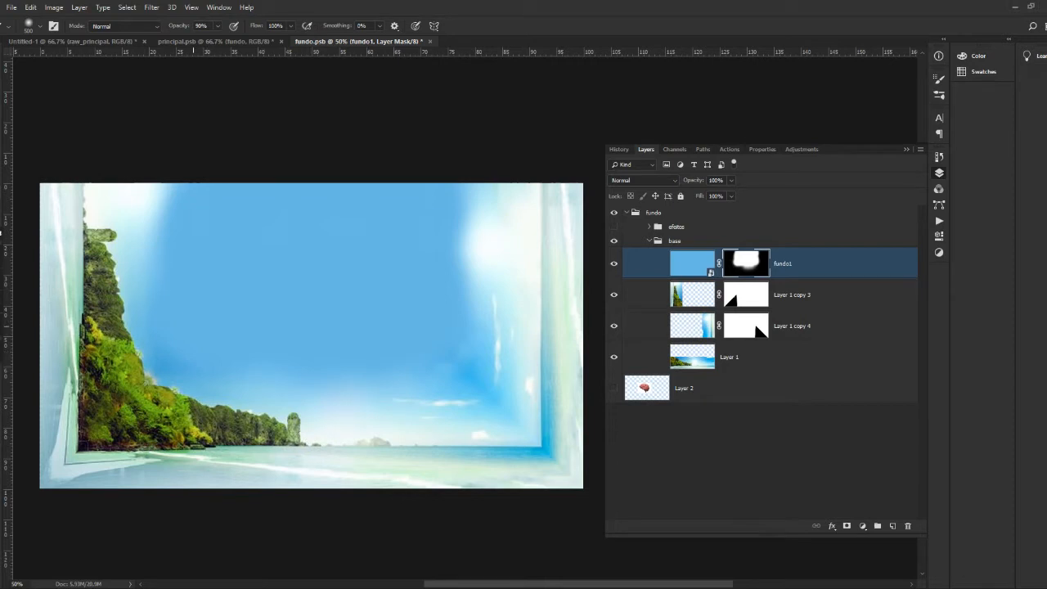
pyautogui.click(436, 331)
pyautogui.click(443, 334)
pyautogui.click(450, 334)
pyautogui.click(447, 248)
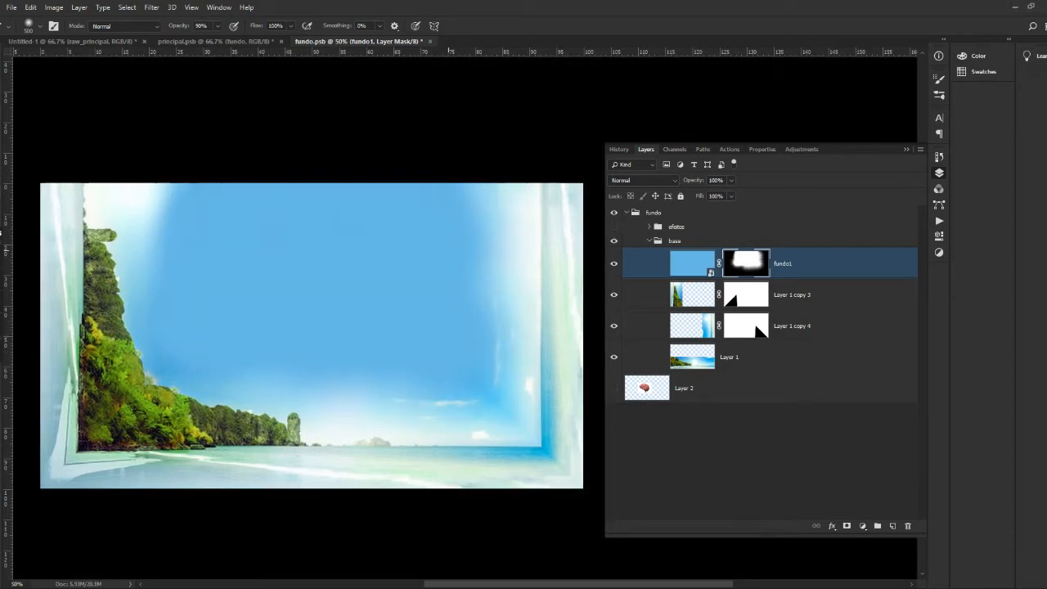
pyautogui.click(182, 170)
pyautogui.press('v')
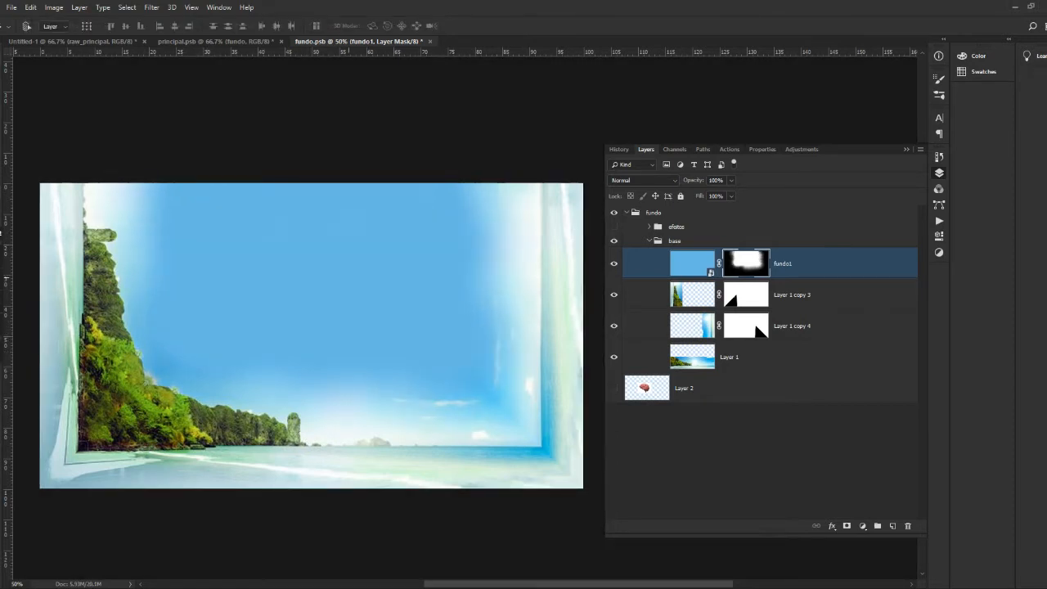
pyautogui.hotkey('ctrl', 's')
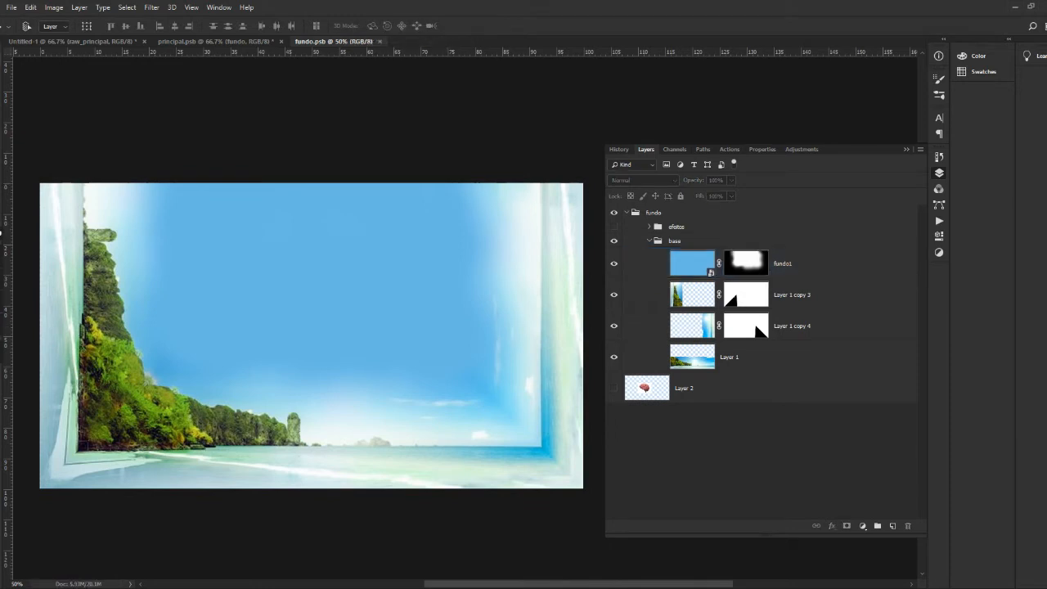
pyautogui.press('v')
# Add a gray Solid Color layer using Layer 1 copy 3's mask as selection, clip it to that layer and invert its mask.
pyautogui.click(746, 295)
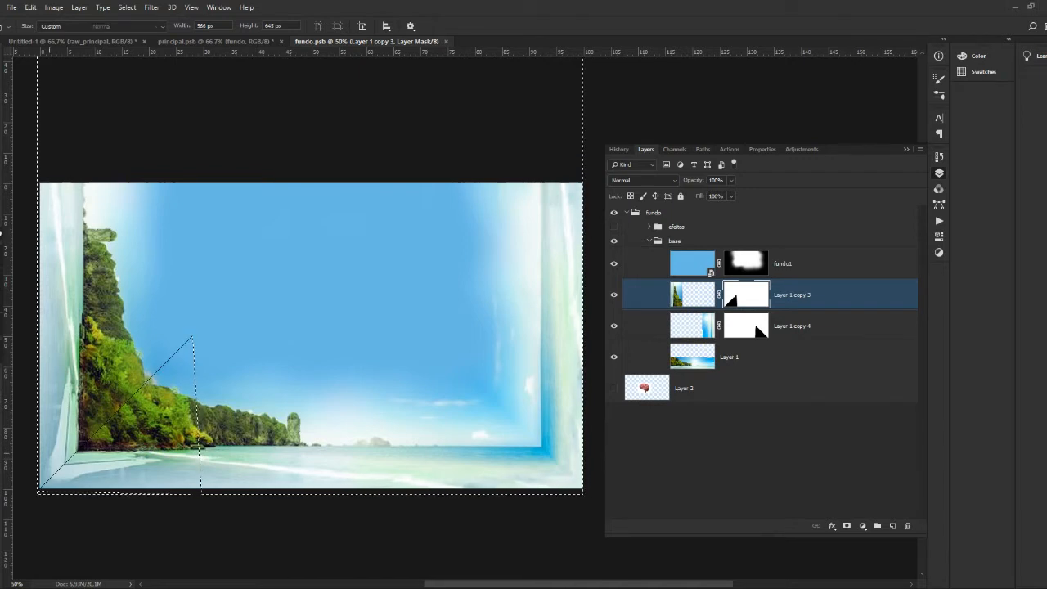
pyautogui.press('b')
pyautogui.click(863, 526)
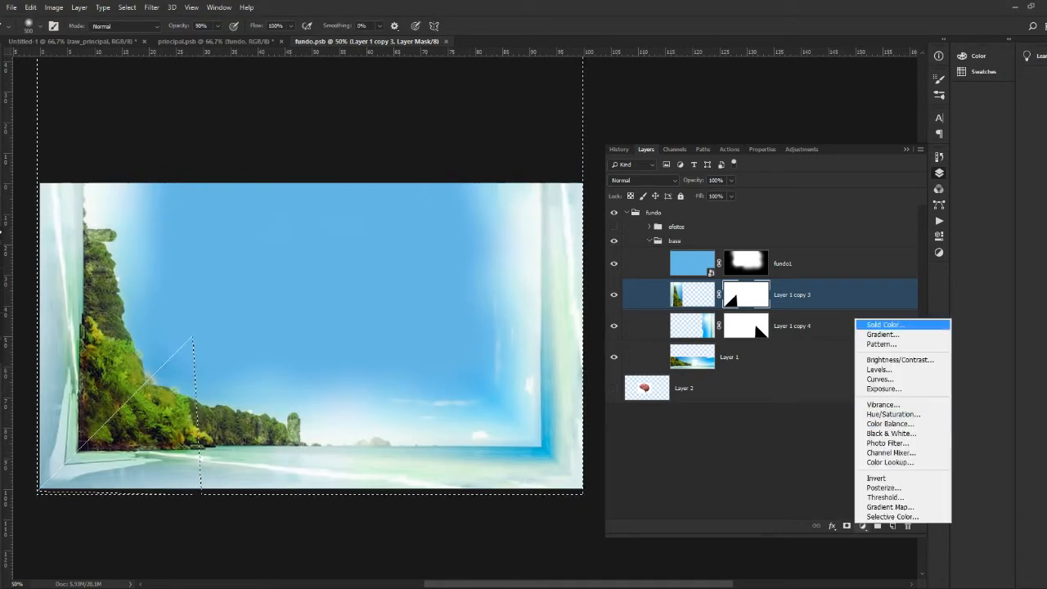
pyautogui.click(876, 325)
pyautogui.click(694, 400)
pyautogui.press('Return')
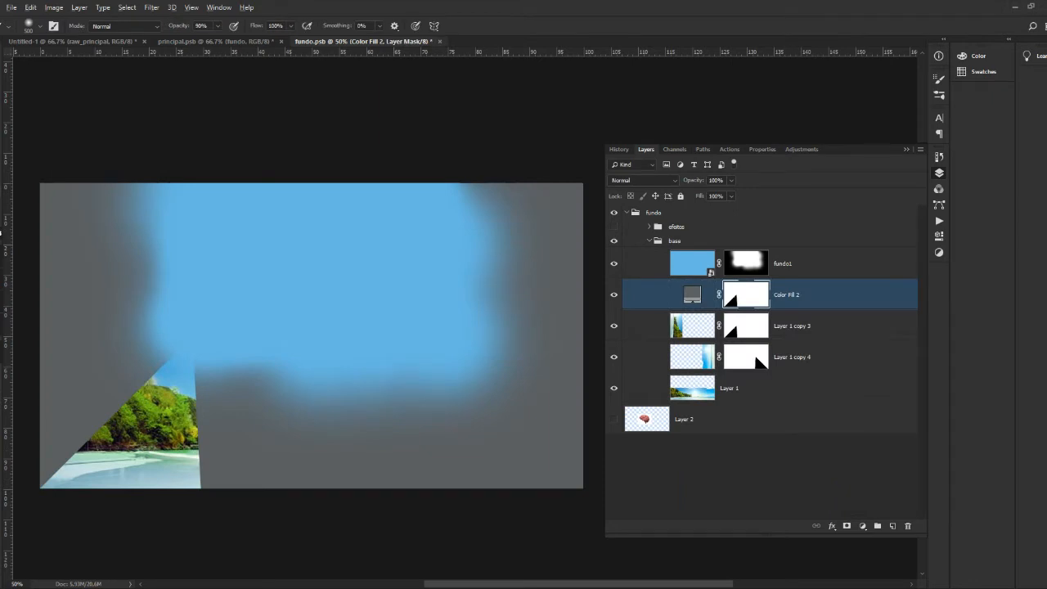
pyautogui.hotkey('ctrl', 'alt', 'g')
pyautogui.hotkey('ctrl', 'i')
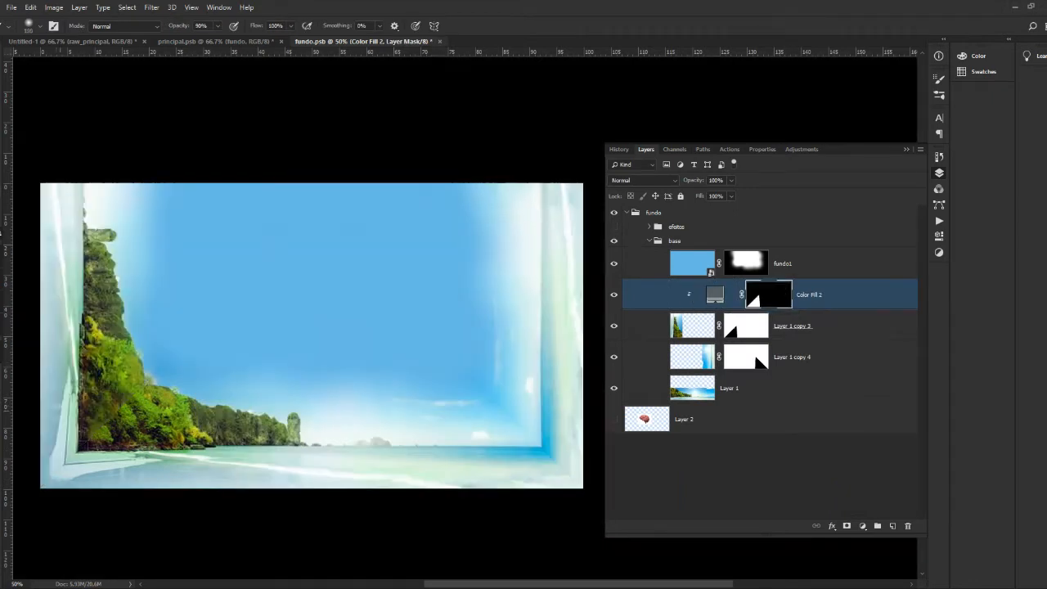
# Brush a soft shadow onto Color Fill 2's mask at the left strip's lower corner and set the layer to Multiply.
pyautogui.moveTo(79, 420); pyautogui.dragTo(42, 446)
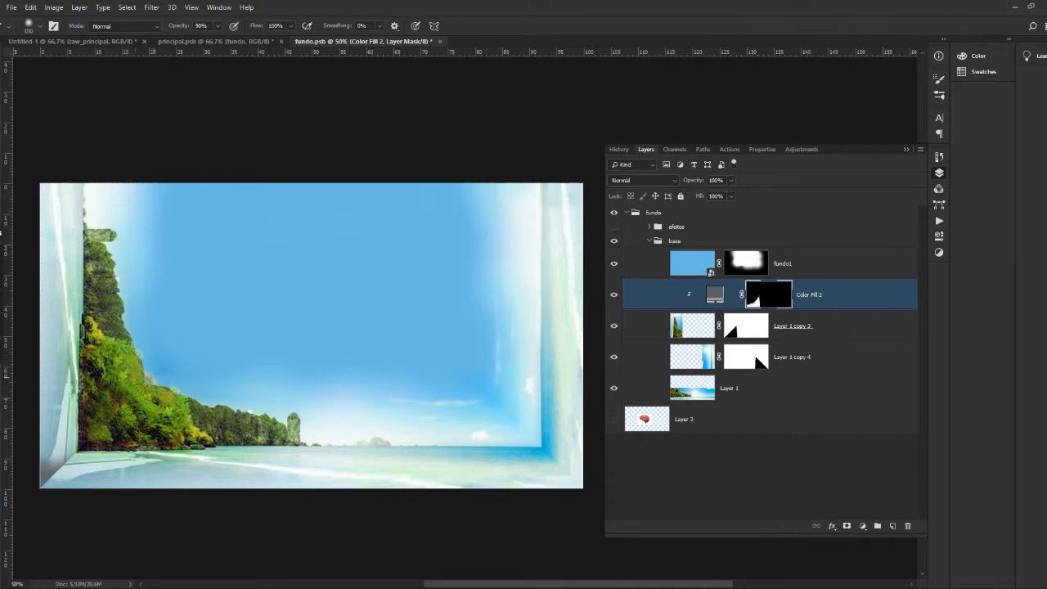
pyautogui.click(644, 180)
pyautogui.click(632, 226)
pyautogui.click(750, 481)
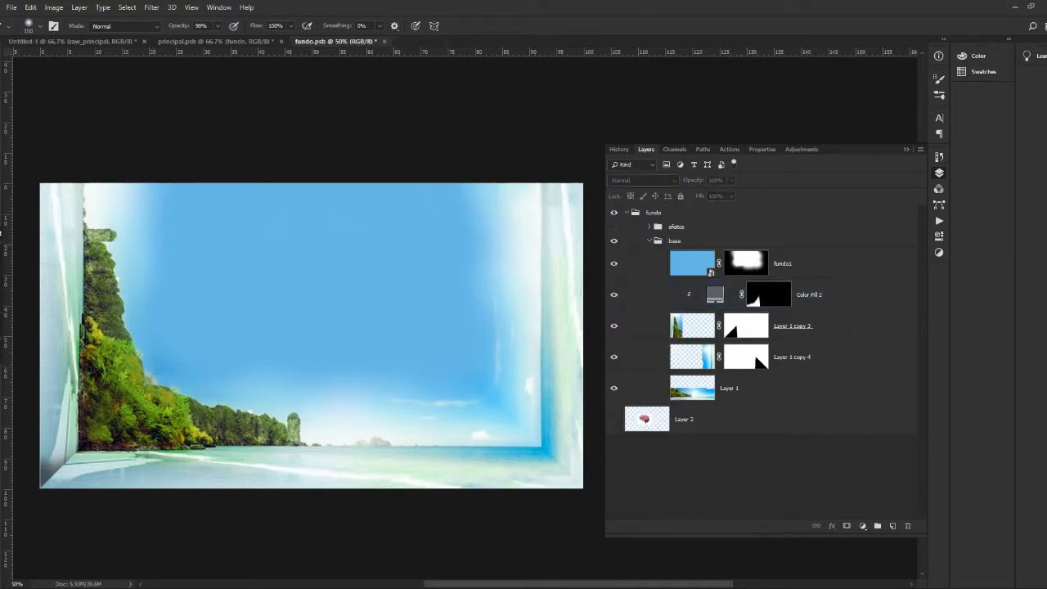
# Change Color Fill 2 to a darker gray to deepen the left corner shadow.
pyautogui.doubleClick(715, 294)
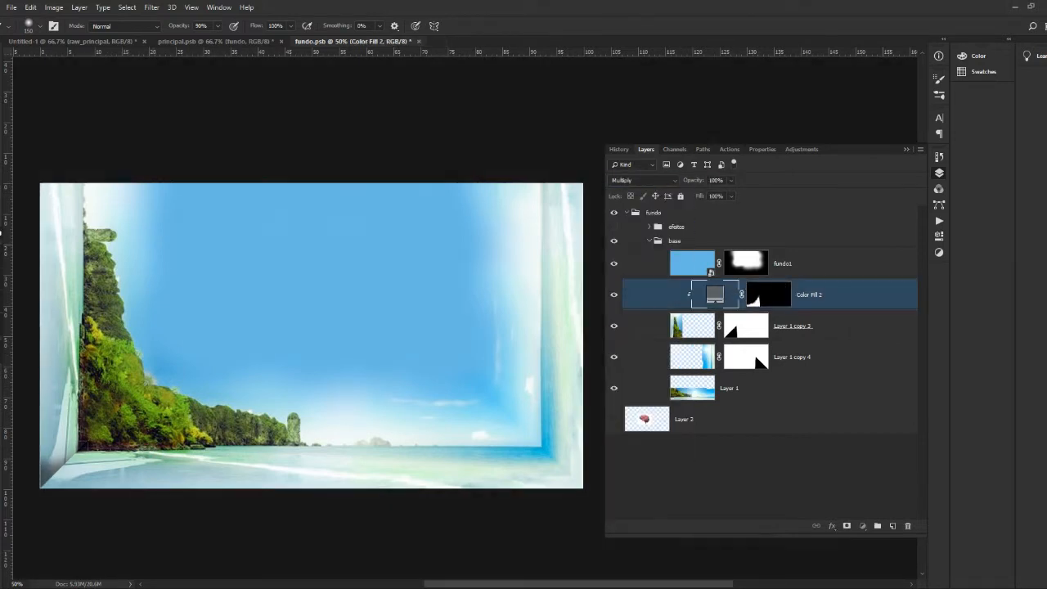
pyautogui.moveTo(725, 351)
pyautogui.mouseDown()
pyautogui.moveTo(694, 433)
pyautogui.moveTo(711, 416)
pyautogui.moveTo(700, 412)
pyautogui.mouseUp()
pyautogui.click(940, 308)
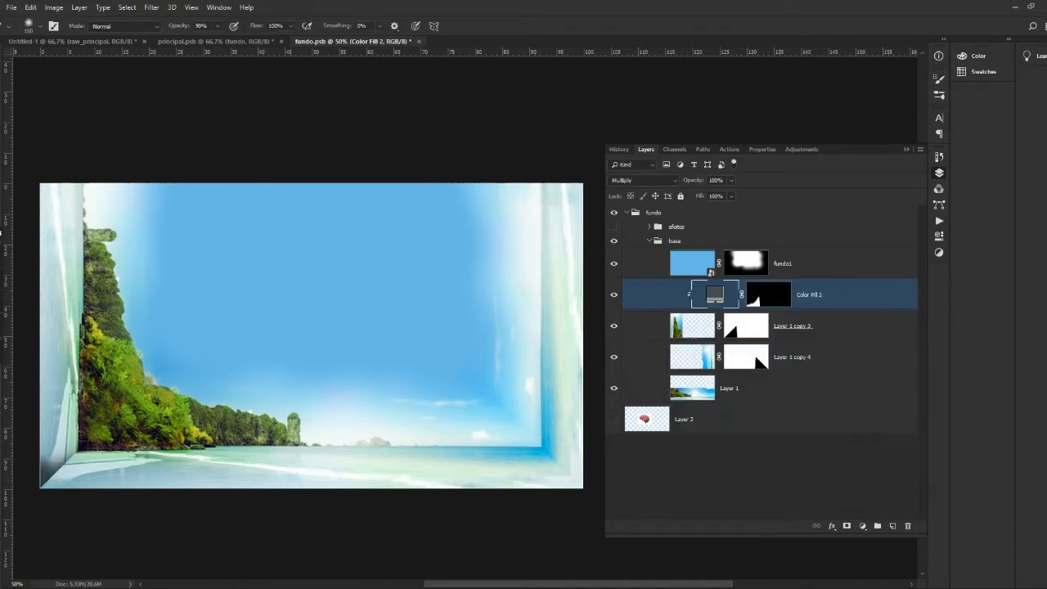
# Group Color Fill 2 with Layer 1 copy 3 and name the group lateral_esquerda.
pyautogui.keyDown('shift'); pyautogui.click(793, 326); pyautogui.keyUp('shift')
pyautogui.hotkey('ctrl', 'g')
pyautogui.doubleClick(701, 286)
pyautogui.write('lateral_esquerda')
pyautogui.press('Return')
# Put Layer 1 copy 4 in its own group and name it lateral_direita.
pyautogui.click(792, 309)
pyautogui.hotkey('ctrl', 'g')
pyautogui.doubleClick(701, 301)
pyautogui.write('lateral_direita')
pyautogui.click(779, 327)
pyautogui.keyDown('ctrl'); pyautogui.click(780, 328); pyautogui.keyUp('ctrl')
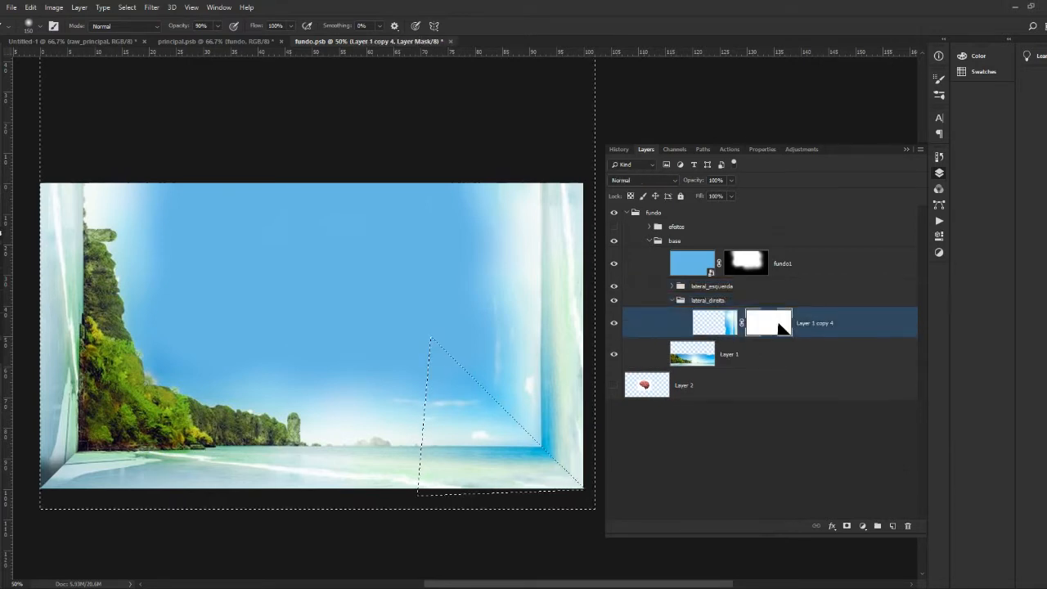
pyautogui.click(863, 526)
pyautogui.click(900, 326)
pyautogui.click(690, 413)
pyautogui.press('Return')
pyautogui.keyDown('alt'); pyautogui.click(769, 323); pyautogui.keyUp('alt')
pyautogui.hotkey('ctrl', 'z')
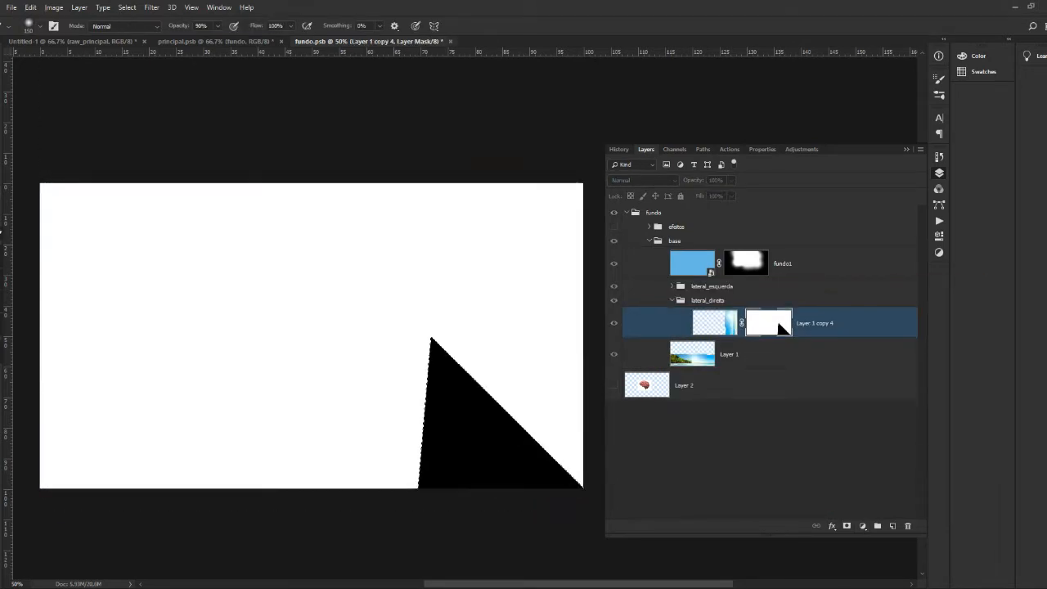
# Try to add a sky-blue Solid Color layer clipped to Layer 1 copy 4.
pyautogui.click(862, 526)
pyautogui.click(900, 326)
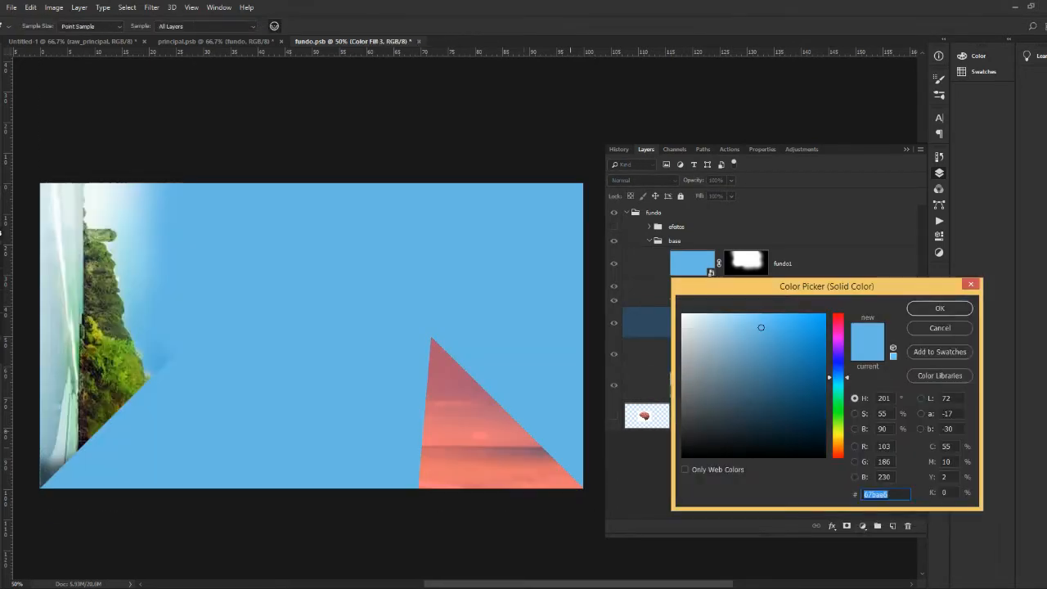
pyautogui.press('Return')
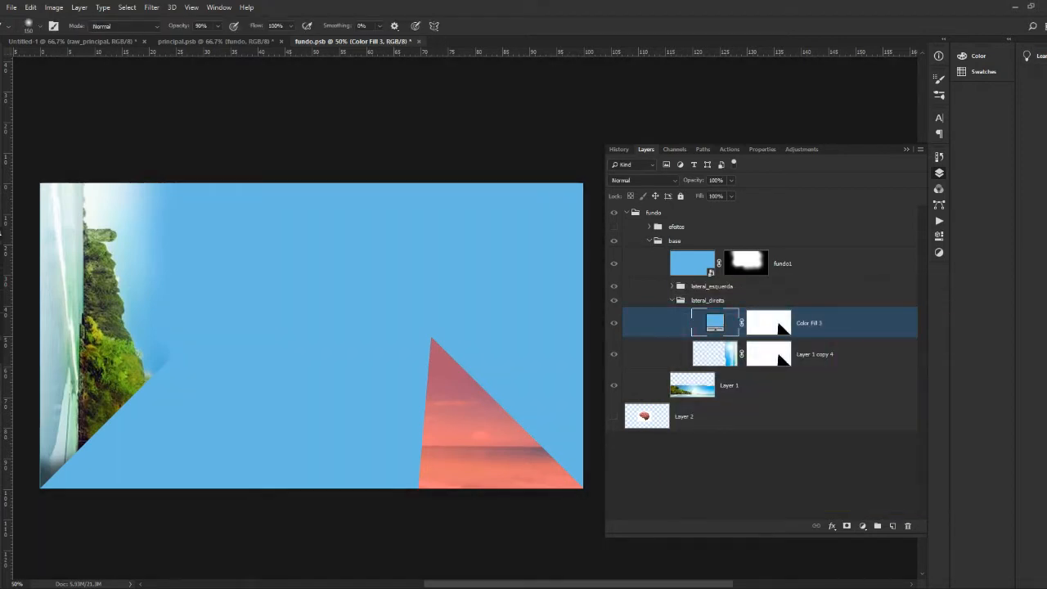
pyautogui.hotkey('ctrl', 'alt', 'g')
pyautogui.click(769, 354)
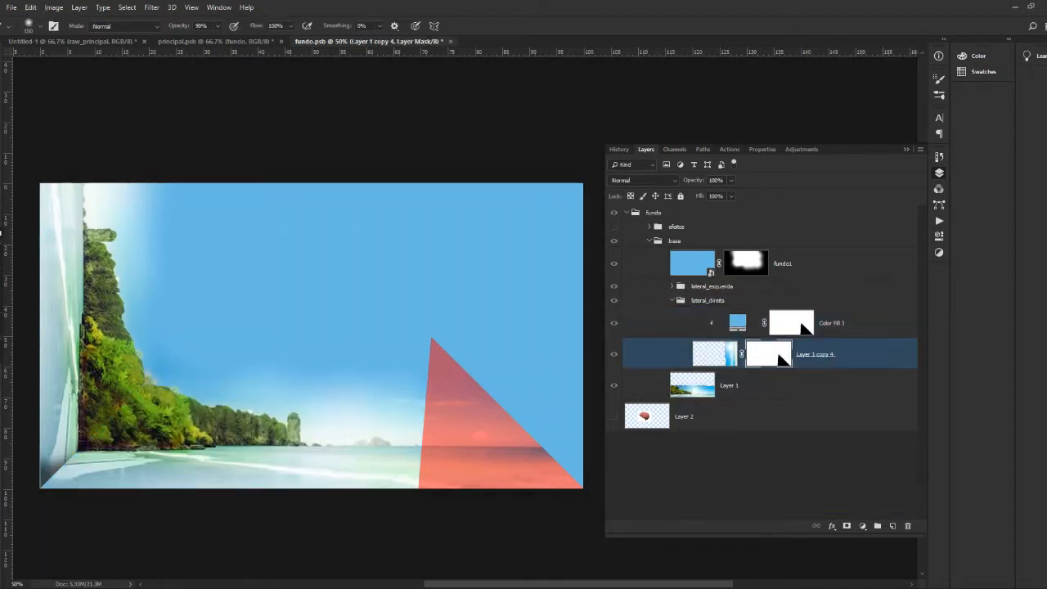
# Revert the document history to the state right after the lateral_direita group was named.
pyautogui.click(619, 150)
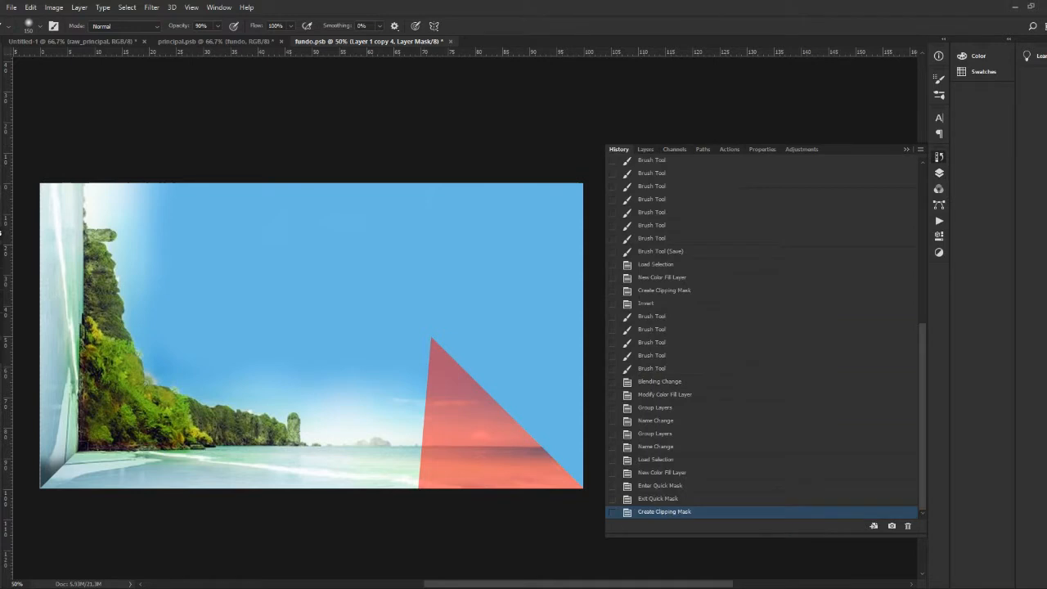
pyautogui.click(660, 486)
pyautogui.click(662, 473)
pyautogui.click(657, 447)
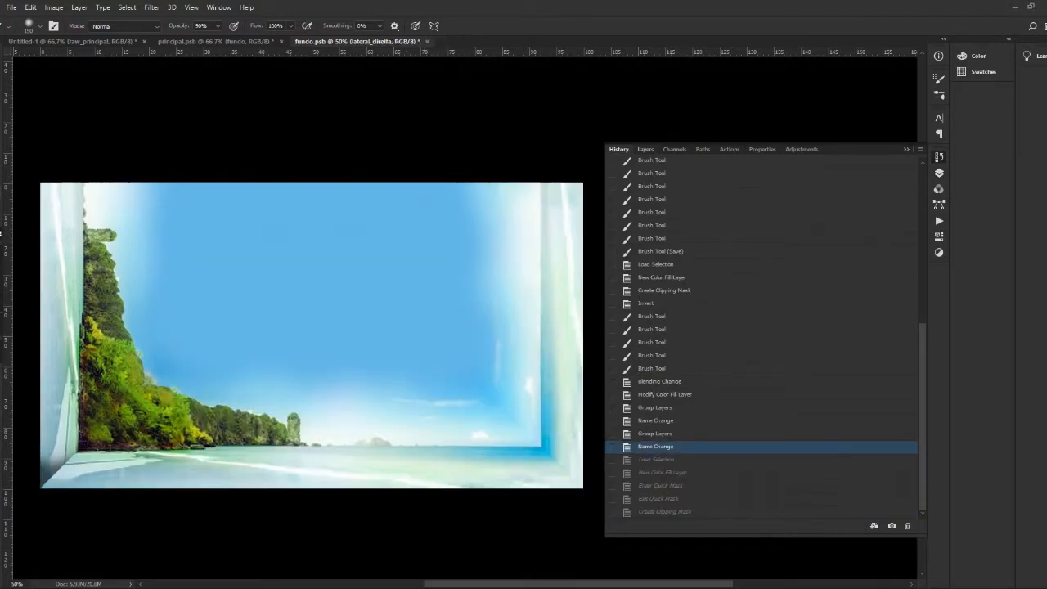
# Add a Solid Color layer masked to Layer 1 copy 4's shape, colored from the pale shallow water, and clip it to that layer.
pyautogui.click(646, 149)
pyautogui.click(864, 526)
pyautogui.click(884, 329)
pyautogui.click(462, 476)
pyautogui.click(940, 308)
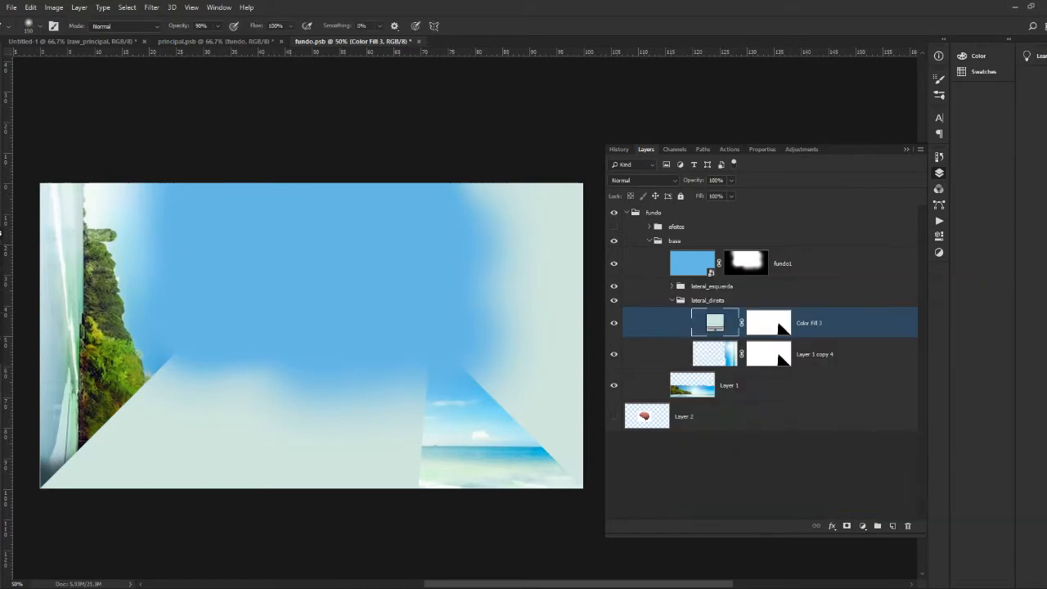
pyautogui.hotkey('ctrl', 'alt', 'g')
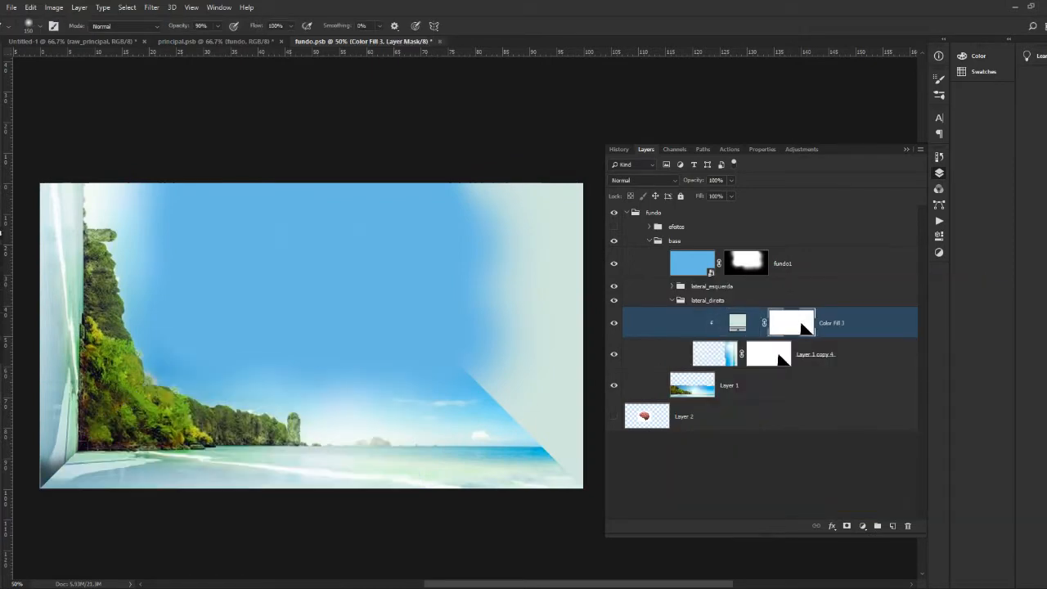
# Change Color Fill 3's color to dark gray and set its blend mode to Multiply.
pyautogui.doubleClick(738, 322)
pyautogui.moveTo(698, 325); pyautogui.dragTo(688, 413)
pyautogui.click(941, 308)
pyautogui.click(644, 180)
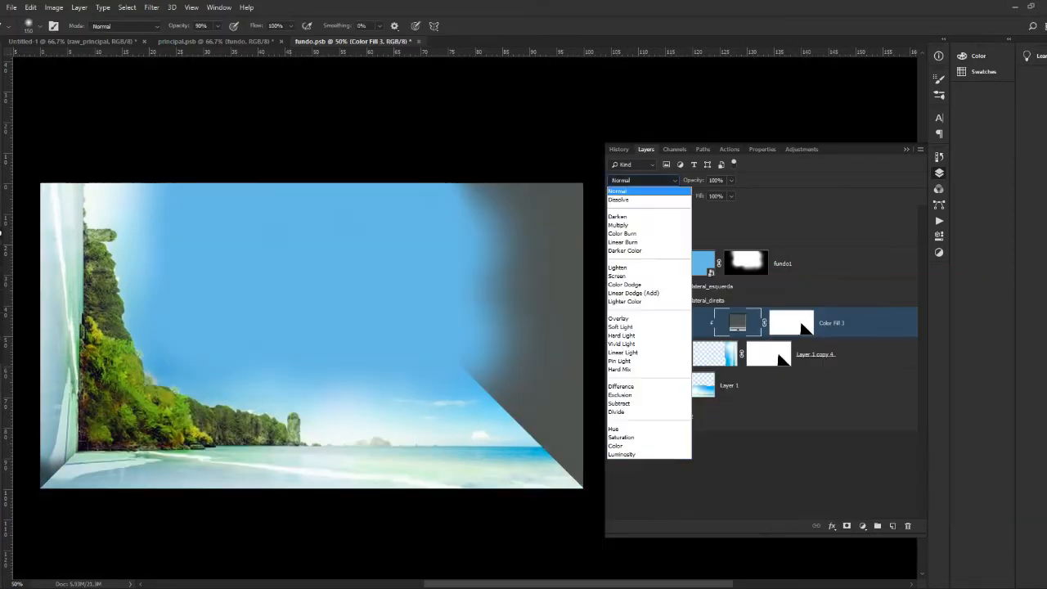
pyautogui.click(619, 225)
# Invert Color Fill 3's layer mask and paint it so the shading follows the right fold's diagonal edge near the horizon.
pyautogui.click(783, 326)
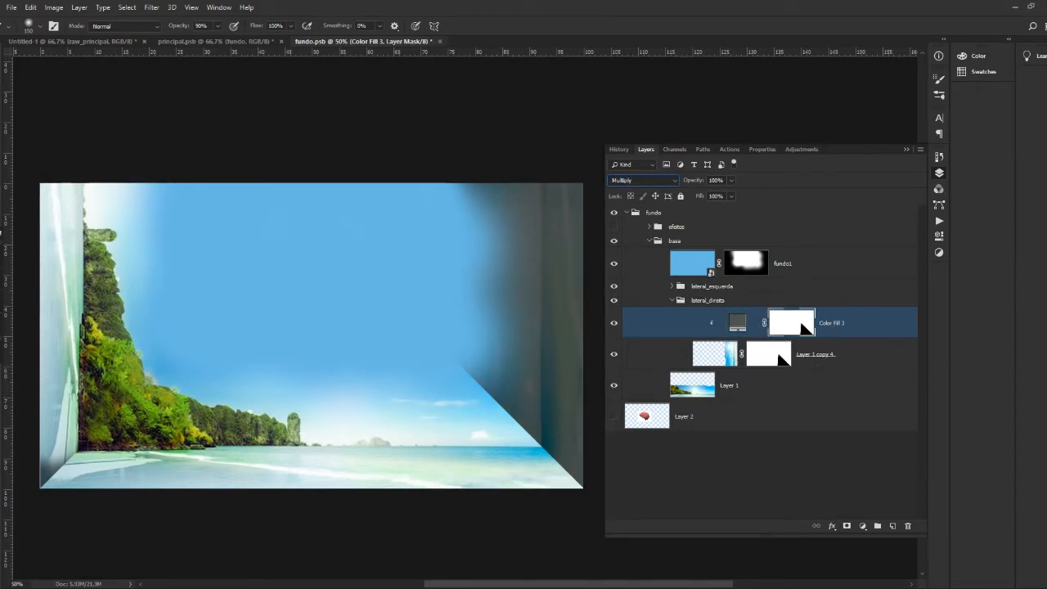
pyautogui.hotkey('ctrl', 'i')
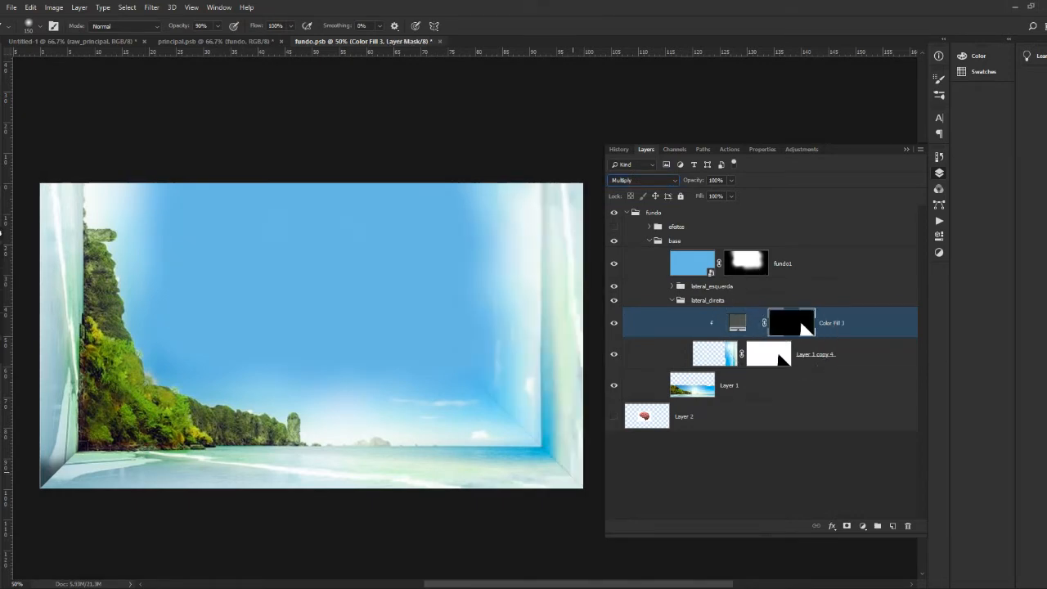
pyautogui.moveTo(583, 491)
pyautogui.mouseDown()
pyautogui.moveTo(568, 468)
pyautogui.moveTo(582, 443)
pyautogui.mouseUp()
pyautogui.press('z')
pyautogui.press('x')
pyautogui.moveTo(488, 403)
pyautogui.mouseDown()
pyautogui.moveTo(567, 455)
pyautogui.moveTo(638, 451)
pyautogui.mouseUp()
pyautogui.hotkey('ctrl', 'space')
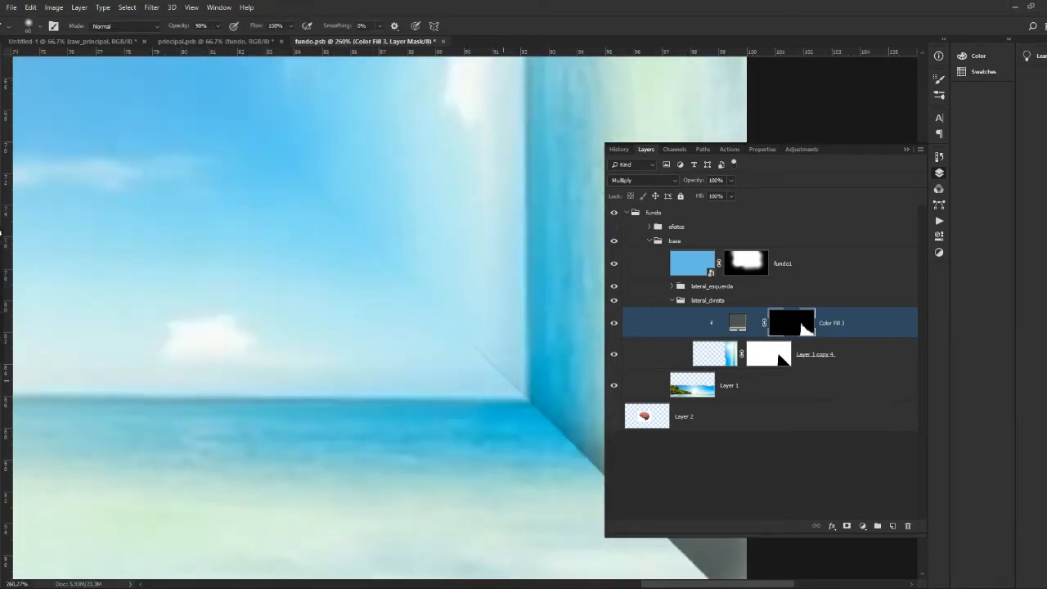
pyautogui.moveTo(467, 332)
pyautogui.mouseDown()
pyautogui.moveTo(527, 400)
pyautogui.moveTo(481, 347)
pyautogui.mouseUp()
pyautogui.press('x')
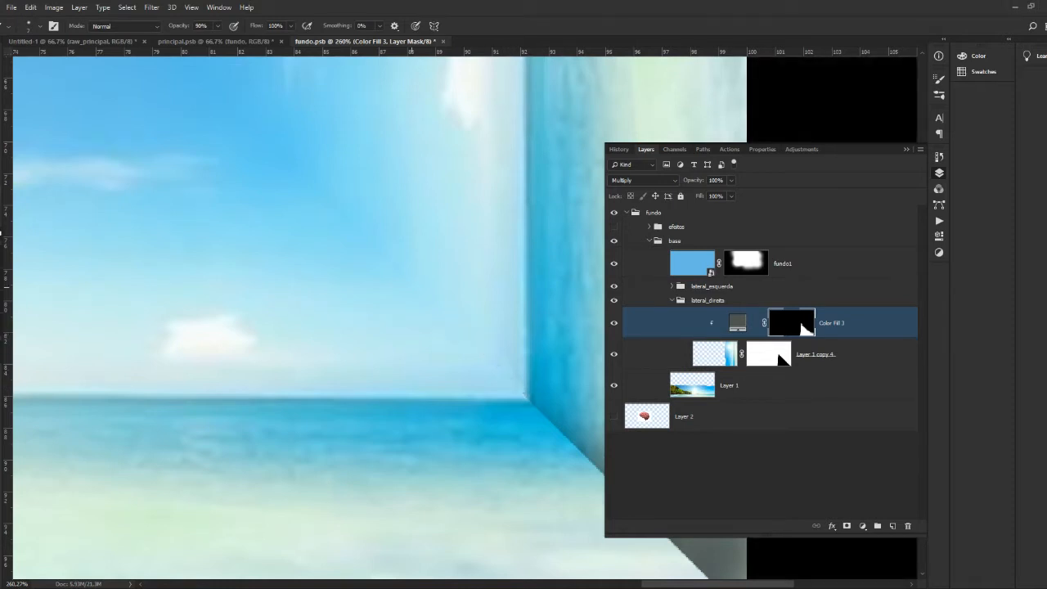
# Set Color Fill 3's Fill to 45%.
pyautogui.hotkey('ctrl', '0')
pyautogui.press('space')
pyautogui.moveTo(390, 426); pyautogui.dragTo(83, 423)
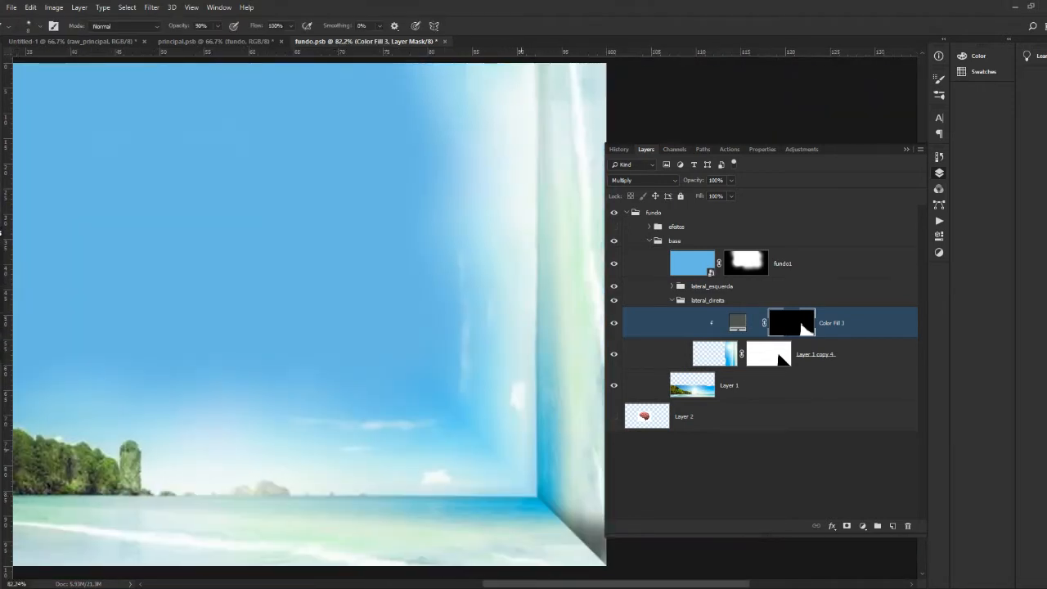
pyautogui.hotkey('ctrl', '0')
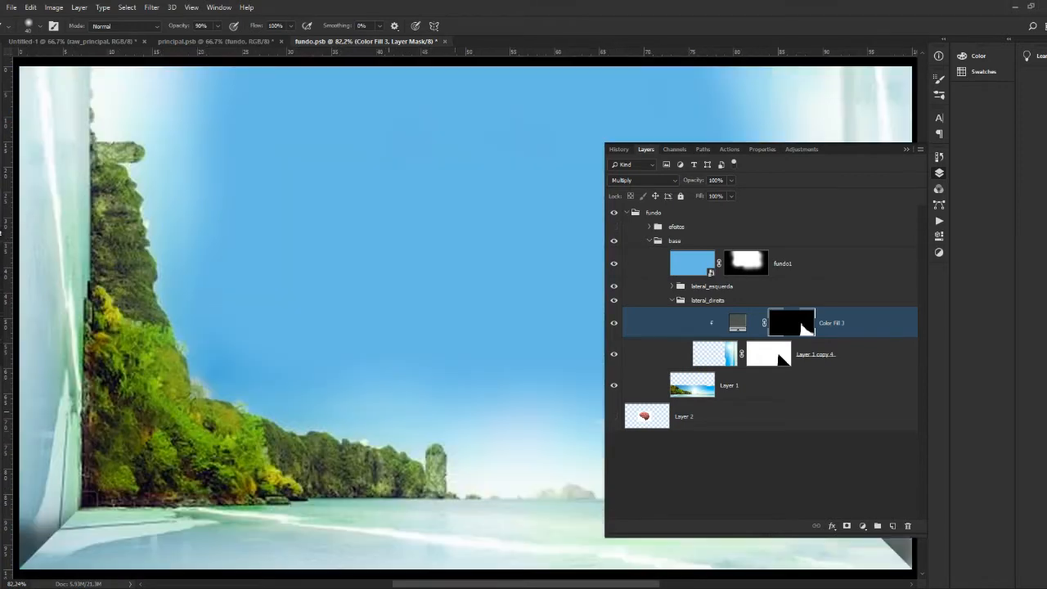
pyautogui.press('space')
pyautogui.moveTo(491, 496); pyautogui.dragTo(65, 465)
pyautogui.hotkey('ctrl', '-')
pyautogui.hotkey('ctrl', '-')
pyautogui.click(738, 322)
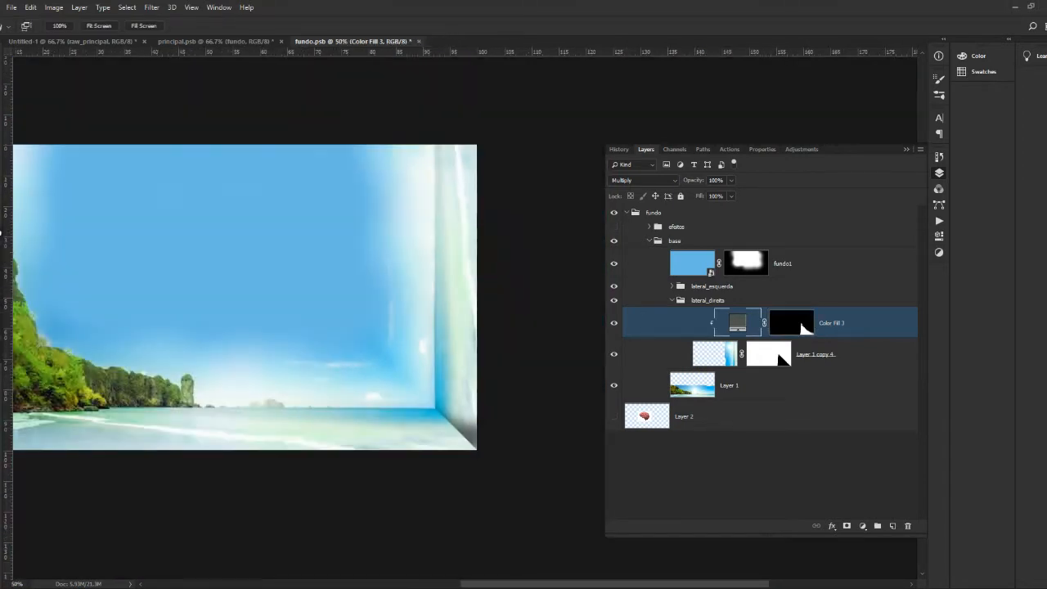
pyautogui.click(731, 197)
pyautogui.moveTo(734, 209); pyautogui.dragTo(702, 209)
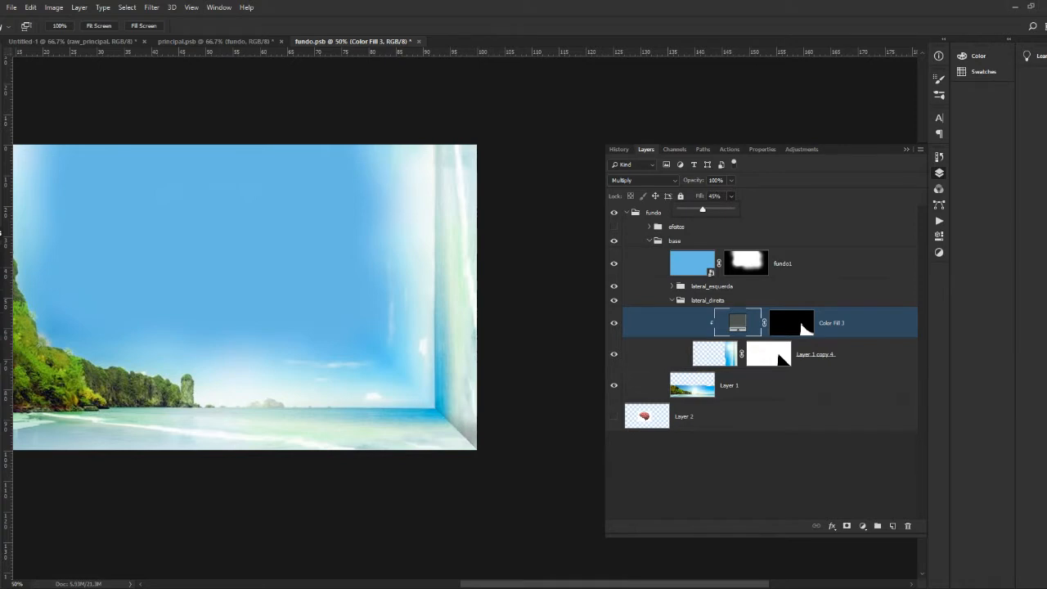
# Pick a new shading color for the Color Fill 3 layer.
pyautogui.hotkey('ctrl', '-')
pyautogui.doubleClick(738, 322)
pyautogui.moveTo(688, 412); pyautogui.dragTo(722, 414)
pyautogui.press('Return')
# Pick a new shading color for Color Fill 2 in the lateral_esquerda group and save the document.
pyautogui.click(672, 301)
pyautogui.click(672, 287)
pyautogui.doubleClick(738, 308)
pyautogui.click(722, 347)
pyautogui.press('Return')
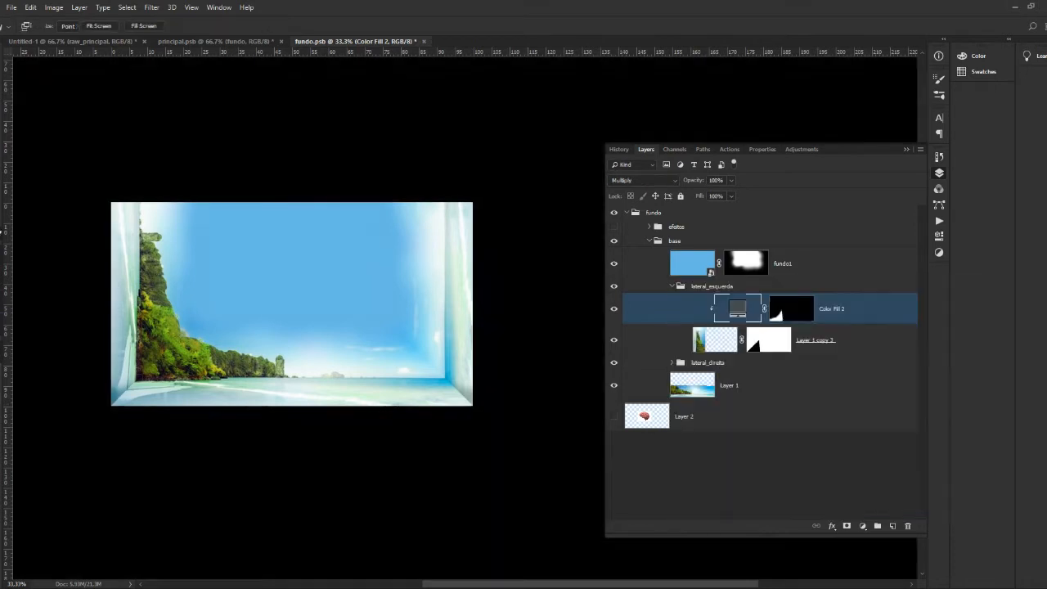
pyautogui.click(672, 286)
pyautogui.click(720, 458)
pyautogui.hotkey('ctrl', 's')
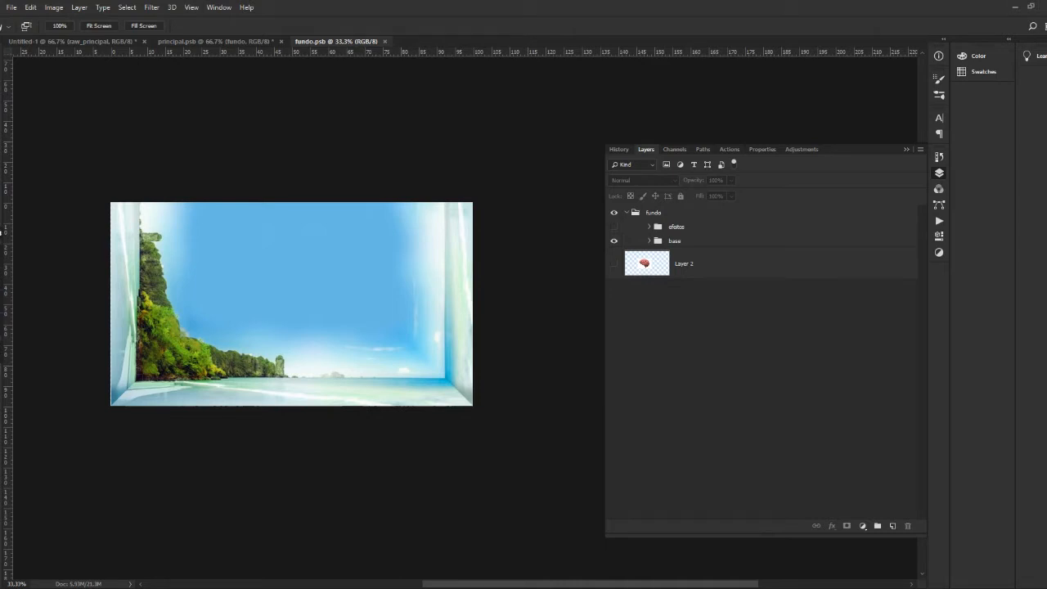
# Group fundo1, lateral_esquerda, lateral_direita and Layer 1 inside base into a group named paisagem.
pyautogui.click(649, 242)
pyautogui.click(757, 323)
pyautogui.keyDown('shift'); pyautogui.click(798, 264); pyautogui.keyUp('shift')
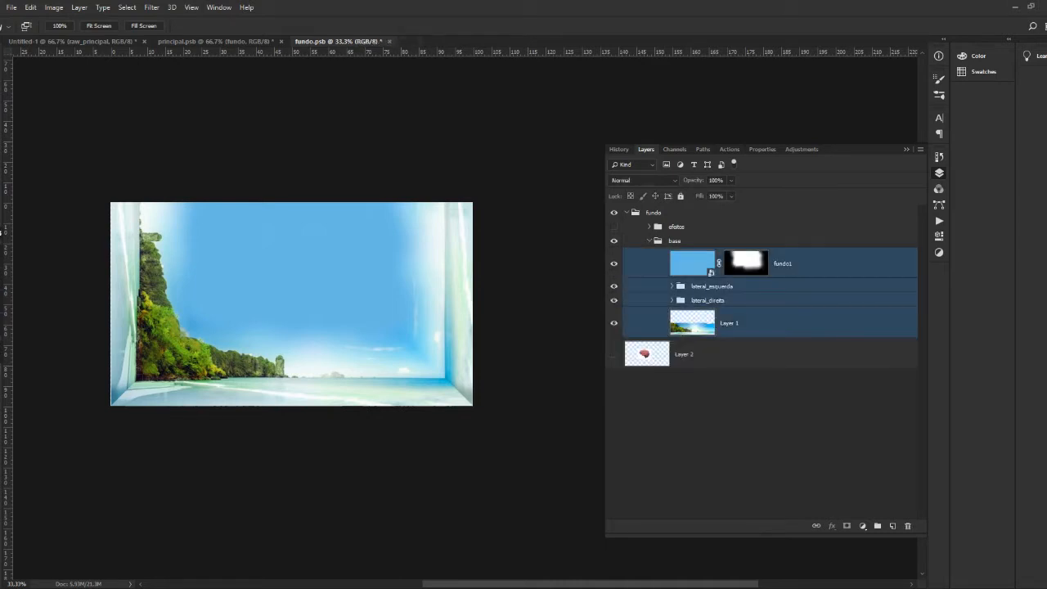
pyautogui.hotkey('ctrl', 'g')
pyautogui.doubleClick(703, 255)
pyautogui.write('paisagem')
pyautogui.press('Return')
# Make the brain image in Layer 2 visible and move the layer above the paisagem group inside base.
pyautogui.click(614, 278)
pyautogui.moveTo(647, 278); pyautogui.dragTo(647, 252)
pyautogui.hotkey('ctrl', ']')
pyautogui.hotkey('ctrl', ']')
pyautogui.hotkey('ctrl', ']')
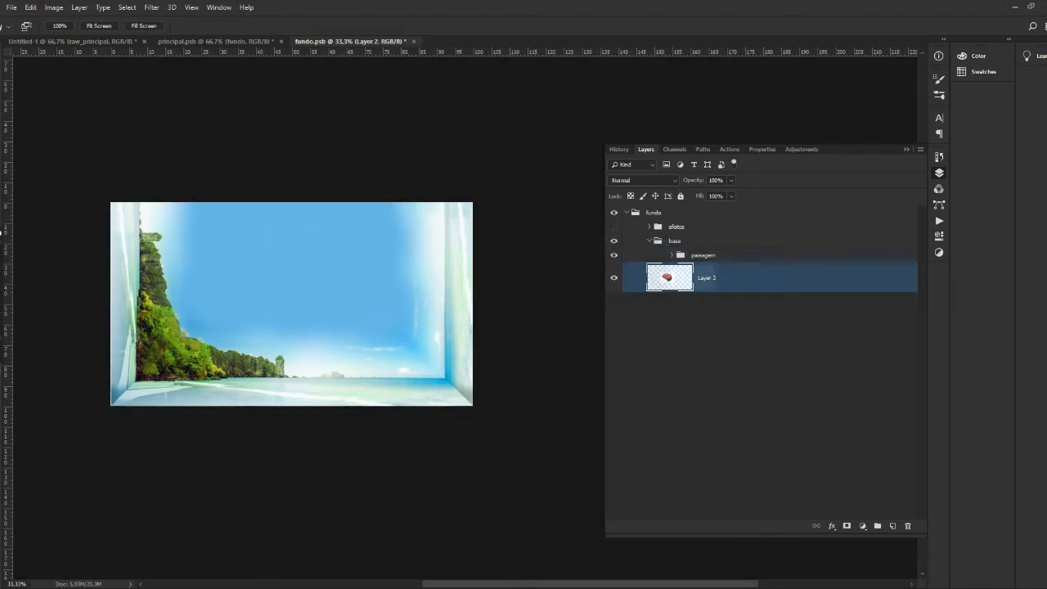
# Put Layer 2 into its own group named cérebro.
pyautogui.hotkey('ctrl', 'g')
pyautogui.doubleClick(703, 255)
pyautogui.write('c')
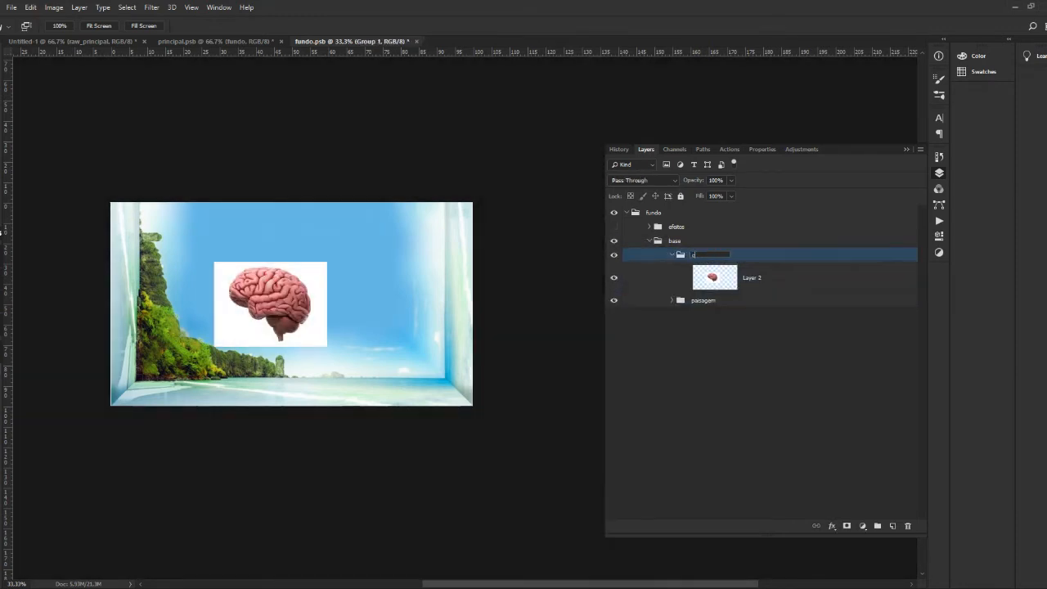
pyautogui.write('érebro')
pyautogui.press('Return')
# Enlarge the brain image in Layer 2 with Free Transform so it fills more of the beach scene.
pyautogui.click(753, 278)
pyautogui.hotkey('ctrl', 't')
pyautogui.moveTo(326, 346); pyautogui.dragTo(396, 397)
pyautogui.moveTo(396, 262)
pyautogui.mouseDown()
pyautogui.moveTo(409, 252)
pyautogui.moveTo(398, 260)
pyautogui.mouseUp()
pyautogui.press('Return')
# Try to remove the white background around the brain with the Magic Wand, leaving no selection active.
pyautogui.press('w')
pyautogui.hotkey('shift', 'w')
pyautogui.click(382, 289)
pyautogui.press('Delete')
pyautogui.hotkey('ctrl', 'd')
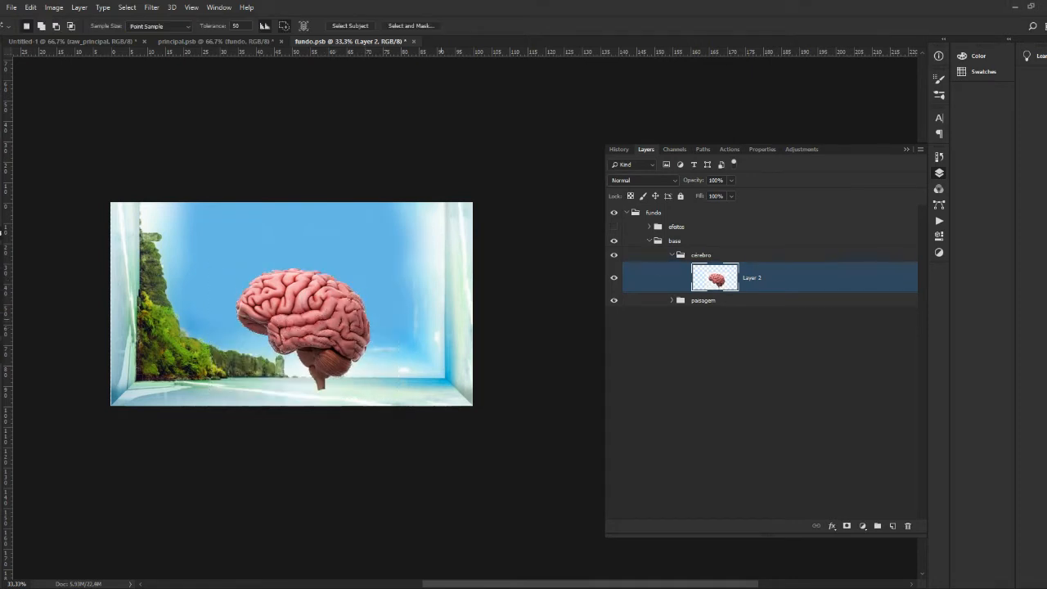
# Add a new layer behind the brain, fill it and set its Lightness to -100 to check the cutout edges against black.
pyautogui.press('z')
pyautogui.moveTo(354, 330); pyautogui.dragTo(458, 331)
pyautogui.click(893, 526)
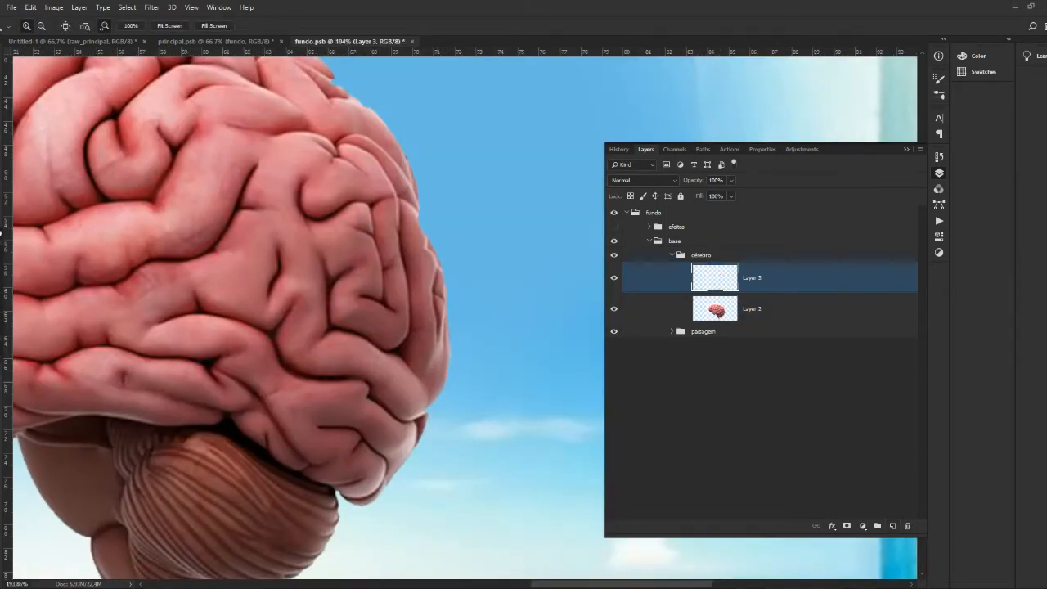
pyautogui.hotkey('ctrl', '[')
pyautogui.hotkey('ctrl', 'BackSpace')
pyautogui.hotkey('ctrl', 'u')
pyautogui.moveTo(709, 267); pyautogui.dragTo(652, 268)
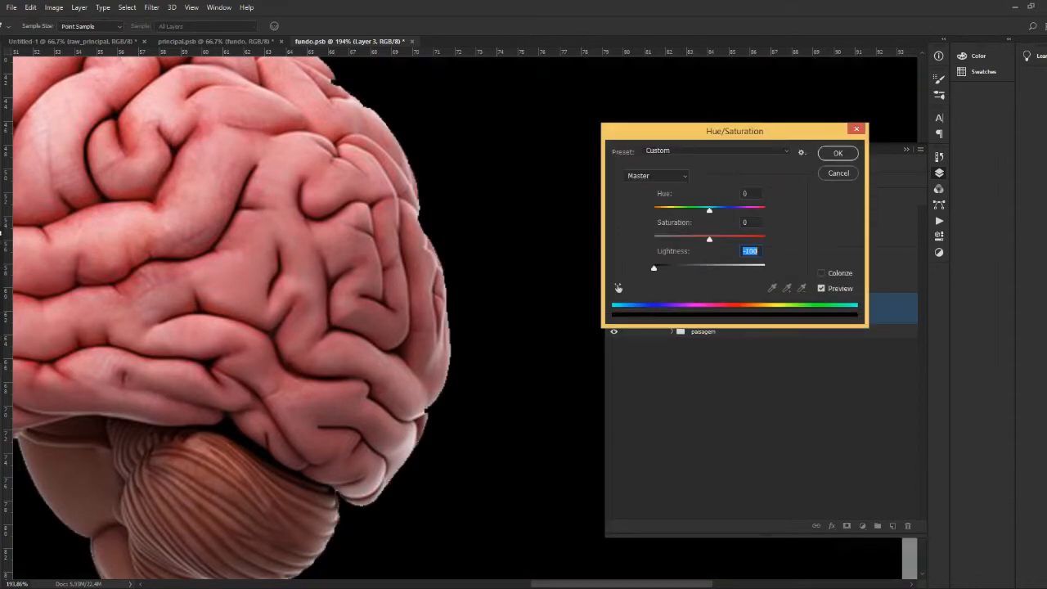
pyautogui.press('Return')
pyautogui.hotkey('ctrl', '0')
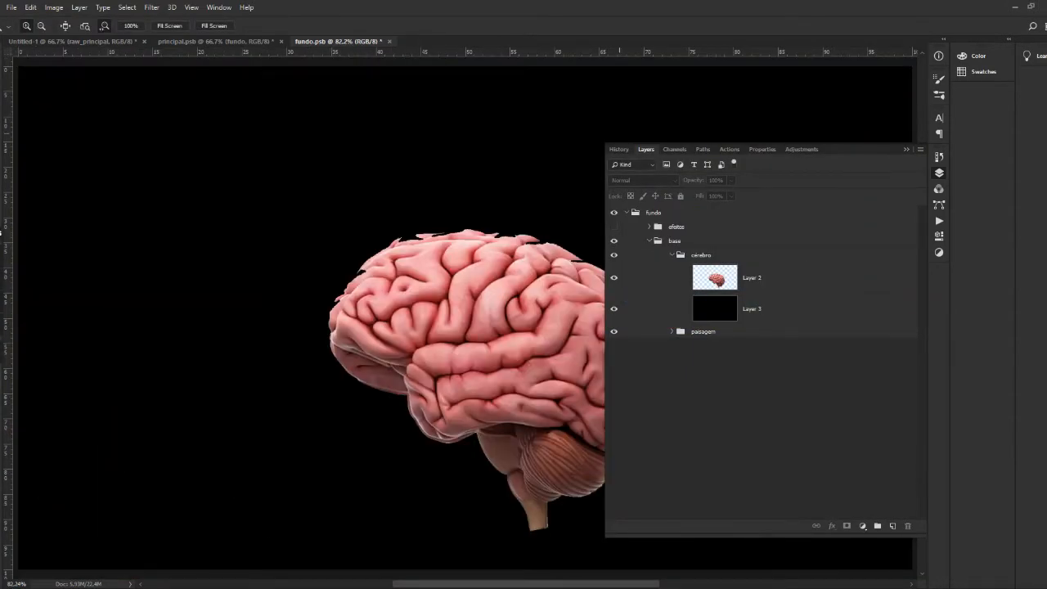
# Revert the document history to the state right after the brain's Free Transform.
pyautogui.click(619, 150)
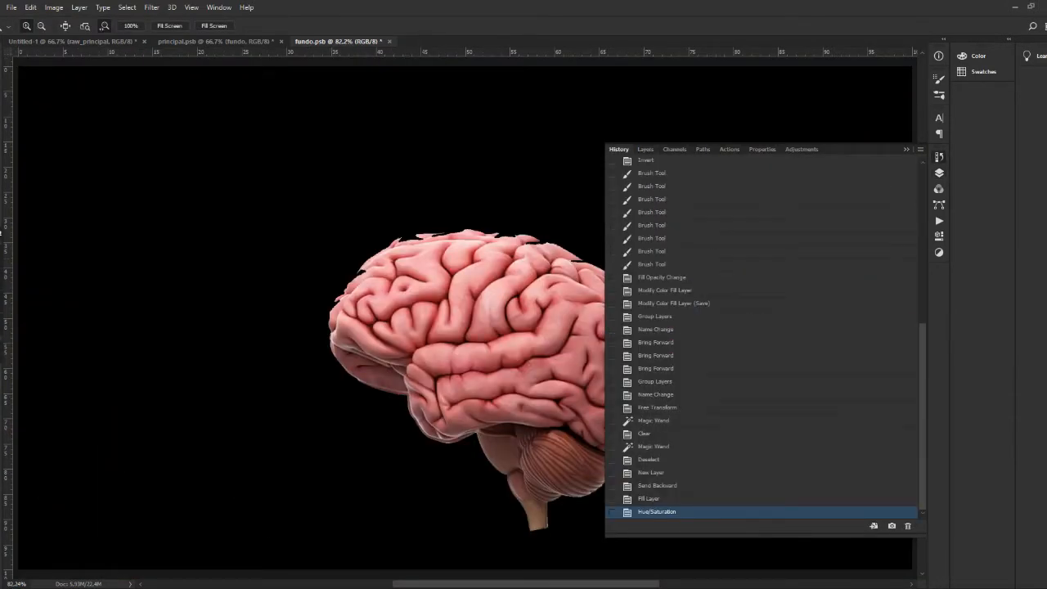
pyautogui.hotkey('ctrl', 'alt', 'z')
pyautogui.hotkey('ctrl', 'alt', 'z')
pyautogui.hotkey('ctrl', 'alt', 'z')
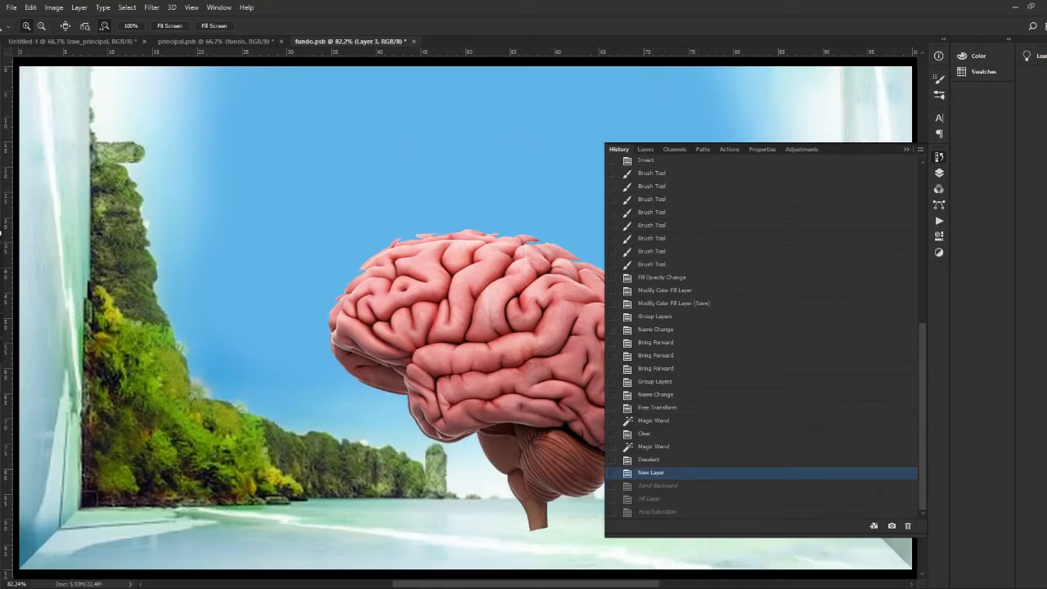
pyautogui.click(658, 408)
# Start a Pen tool path at the brainstem's lower end and trace the cerebellum's lower edge.
pyautogui.click(906, 149)
pyautogui.moveTo(548, 536); pyautogui.dragTo(655, 536)
pyautogui.press('p')
pyautogui.click(438, 514)
pyautogui.click(545, 493)
pyautogui.moveTo(545, 493); pyautogui.dragTo(560, 494)
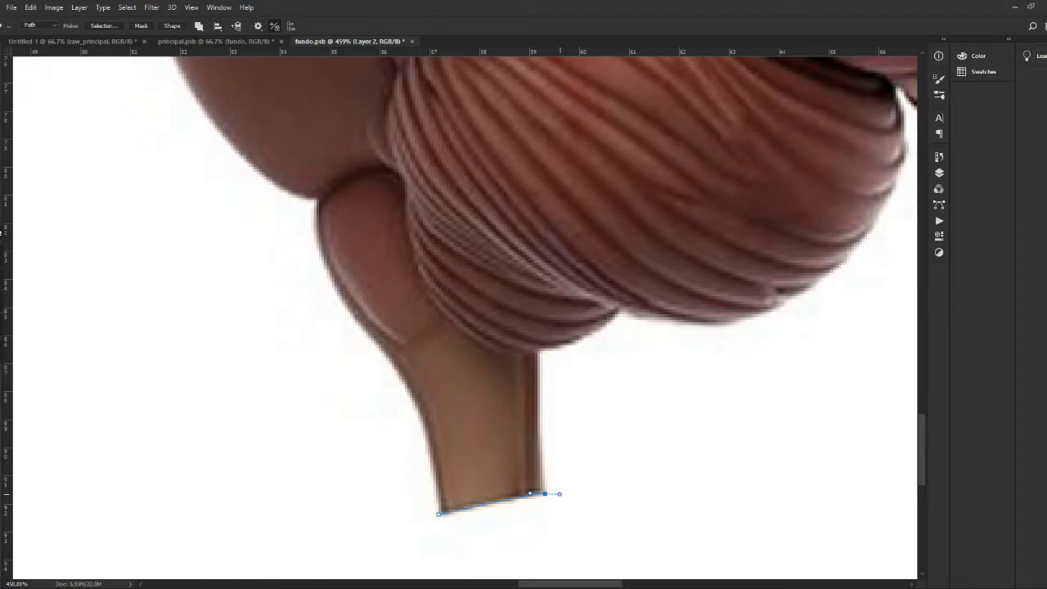
pyautogui.moveTo(539, 353); pyautogui.dragTo(542, 335)
pyautogui.moveTo(620, 312); pyautogui.dragTo(631, 280)
pyautogui.moveTo(662, 317); pyautogui.dragTo(751, 318)
pyautogui.moveTo(895, 187); pyautogui.dragTo(909, 131)
pyautogui.moveTo(810, 273); pyautogui.dragTo(817, 280)
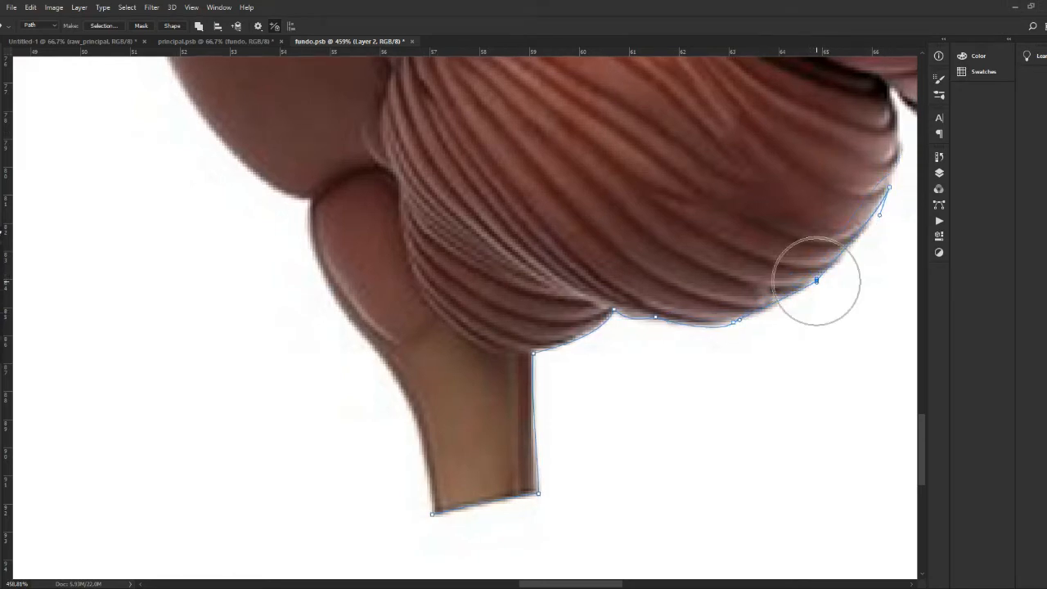
# Refine the path's curve handles so the segments follow the cerebellum's lower-right edge.
pyautogui.scroll(5, 816, 281)
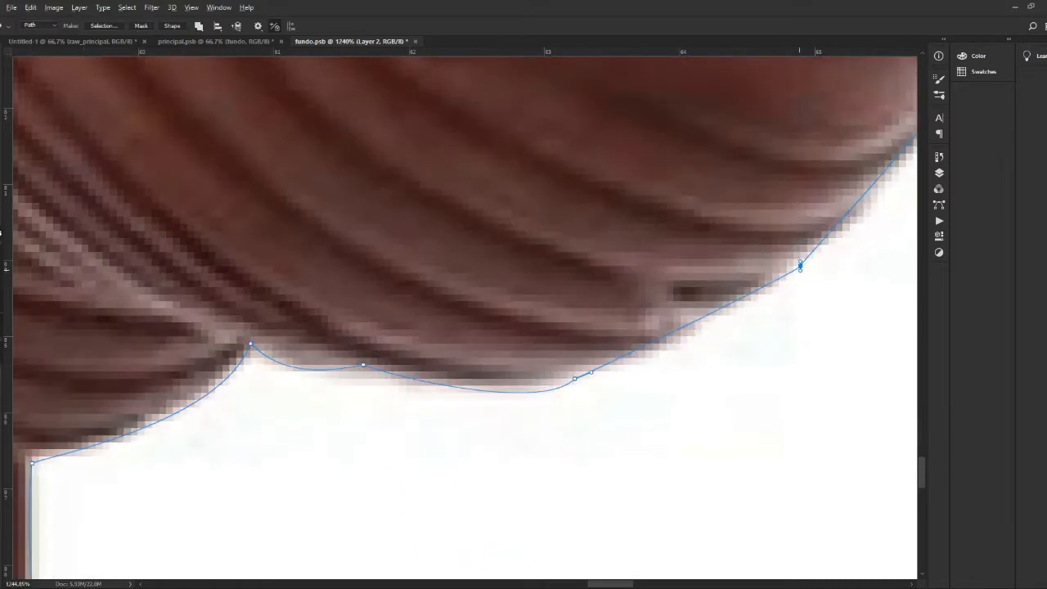
pyautogui.moveTo(801, 265); pyautogui.dragTo(738, 320)
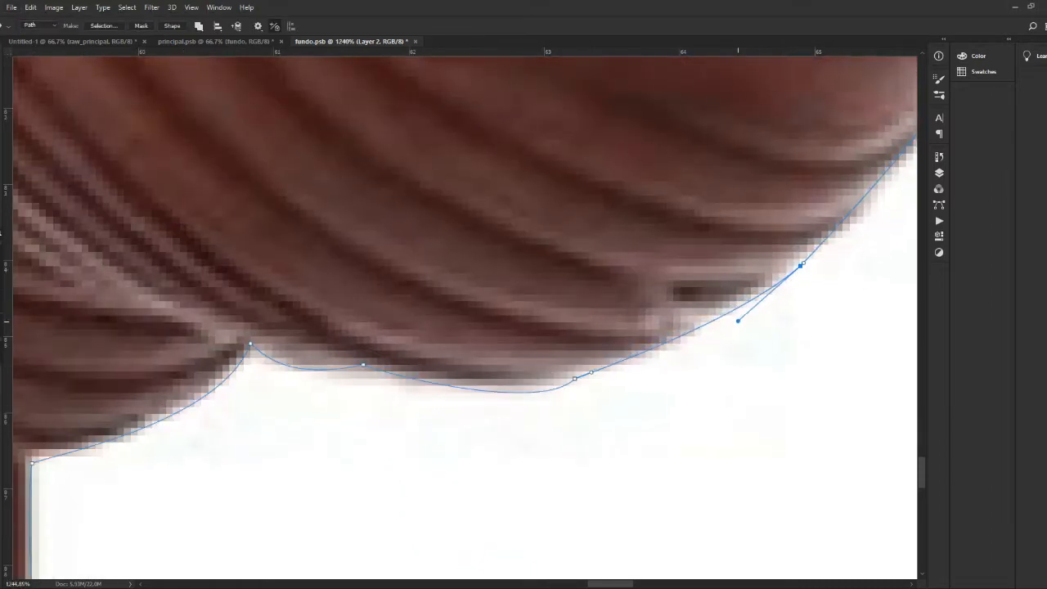
pyautogui.moveTo(574, 378); pyautogui.dragTo(542, 410)
pyautogui.press('space')
pyautogui.moveTo(807, 264); pyautogui.dragTo(496, 349)
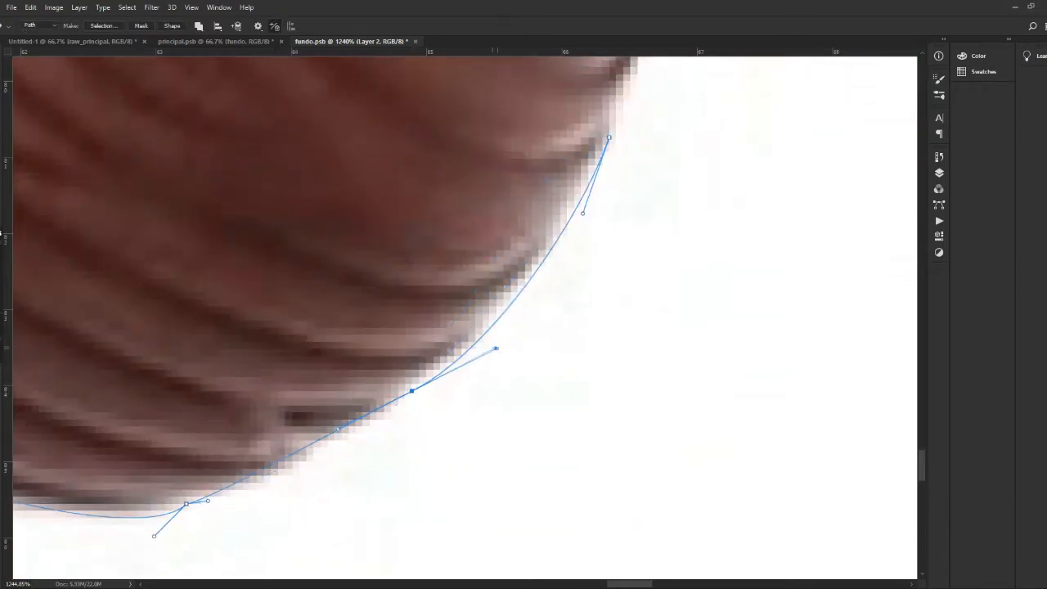
# Continue the pen path up the cerebellum's right side, into the notch and around the cerebrum's lowest fold.
pyautogui.hotkey('ctrl', '0')
pyautogui.hotkey('ctrl', 'space')
pyautogui.moveTo(612, 464); pyautogui.dragTo(732, 460)
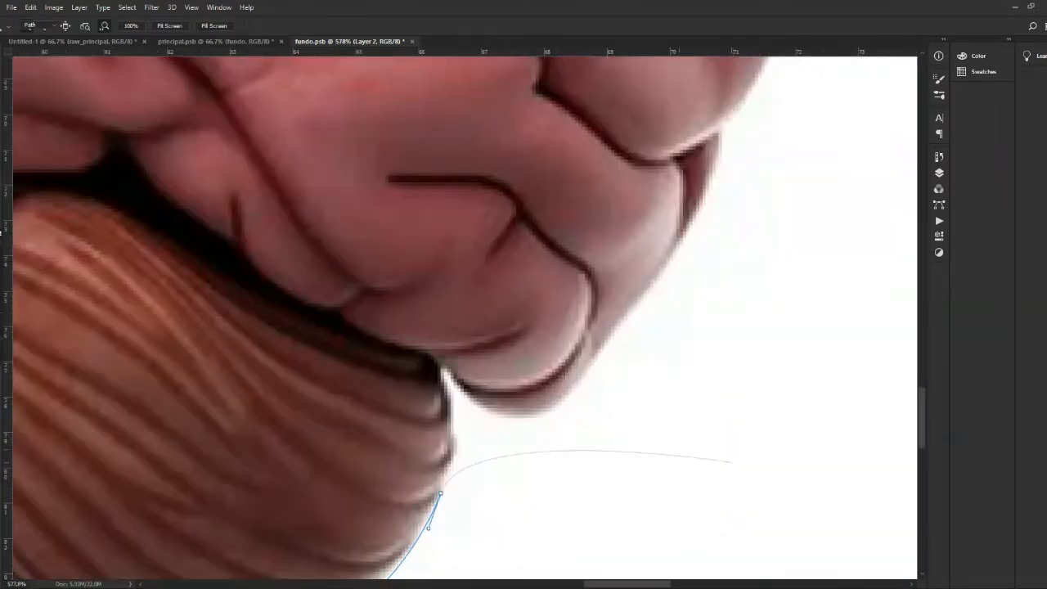
pyautogui.keyDown('alt'); pyautogui.click(441, 493); pyautogui.keyUp('alt')
pyautogui.moveTo(457, 422); pyautogui.dragTo(464, 419)
pyautogui.click(468, 417)
pyautogui.hotkey('ctrl', 'z')
pyautogui.moveTo(466, 420); pyautogui.dragTo(440, 476)
pyautogui.moveTo(450, 430); pyautogui.dragTo(432, 415)
pyautogui.moveTo(443, 378); pyautogui.dragTo(472, 381)
pyautogui.moveTo(562, 399)
pyautogui.mouseDown()
pyautogui.moveTo(614, 342)
pyautogui.moveTo(631, 344)
pyautogui.moveTo(573, 390)
pyautogui.mouseUp()
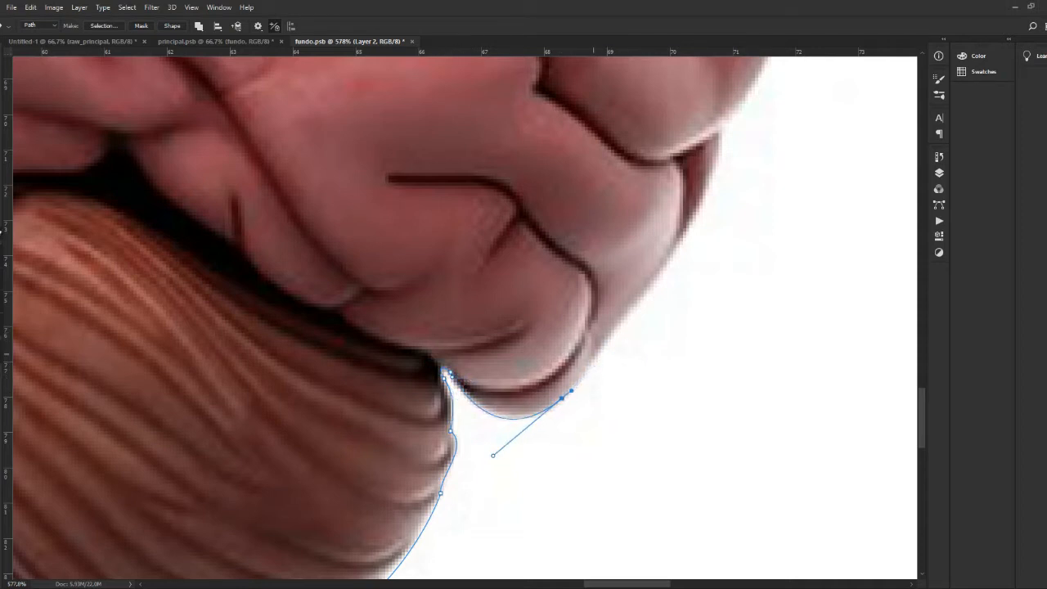
# Extend the pen path upward along the lower part of the cerebrum's right edge.
pyautogui.moveTo(600, 344); pyautogui.dragTo(600, 324)
pyautogui.moveTo(679, 242); pyautogui.dragTo(679, 221)
pyautogui.moveTo(719, 130); pyautogui.dragTo(681, 476)
pyautogui.press('space')
pyautogui.moveTo(697, 313)
pyautogui.mouseDown()
pyautogui.moveTo(683, 254)
pyautogui.moveTo(702, 225)
pyautogui.moveTo(698, 294)
pyautogui.mouseUp()
pyautogui.moveTo(687, 181)
pyautogui.mouseDown()
pyautogui.moveTo(675, 175)
pyautogui.moveTo(680, 126)
pyautogui.moveTo(678, 177)
pyautogui.mouseUp()
pyautogui.moveTo(683, 116); pyautogui.dragTo(687, 79)
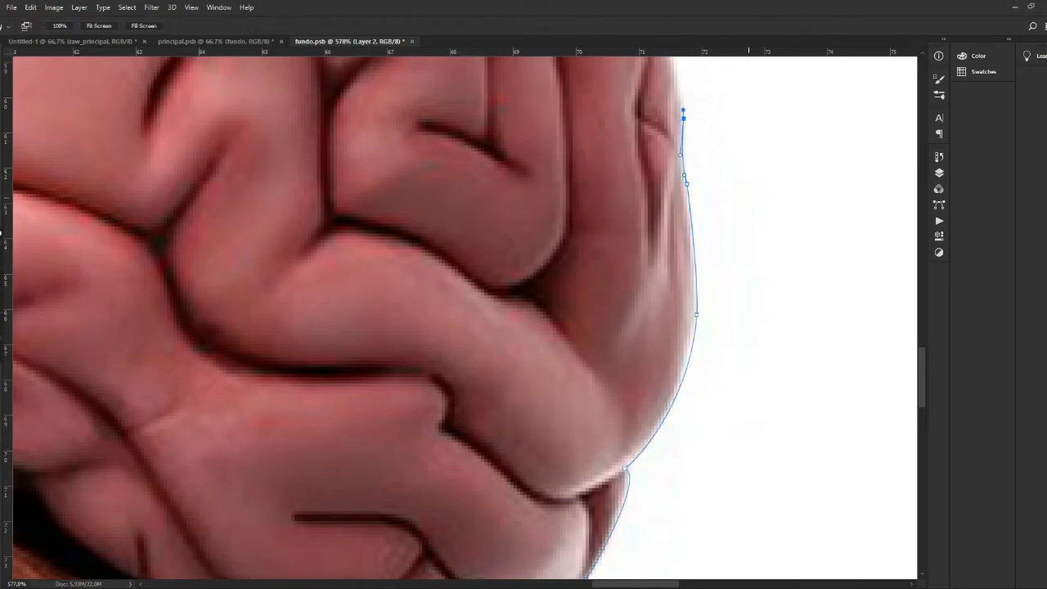
# Trace the pen path around the cerebrum's upper-right curve.
pyautogui.moveTo(726, 142); pyautogui.dragTo(831, 540)
pyautogui.moveTo(716, 331); pyautogui.dragTo(698, 295)
pyautogui.moveTo(709, 259); pyautogui.dragTo(721, 238)
pyautogui.click(696, 183)
pyautogui.click(674, 125)
pyautogui.press('space')
pyautogui.moveTo(673, 127); pyautogui.dragTo(830, 452)
pyautogui.moveTo(699, 274); pyautogui.dragTo(592, 204)
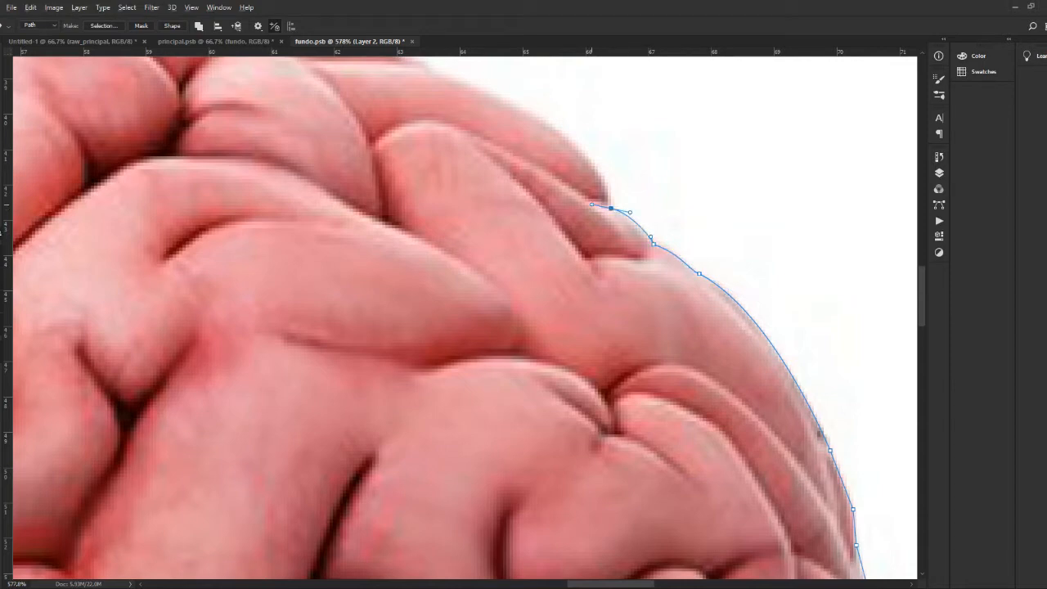
# Continue the pen path leftward over the folds on the brain's upper-right slope to its crown.
pyautogui.moveTo(536, 116)
pyautogui.mouseDown()
pyautogui.moveTo(476, 95)
pyautogui.moveTo(466, 73)
pyautogui.moveTo(529, 112)
pyautogui.mouseUp()
pyautogui.press('space')
pyautogui.moveTo(252, 147); pyautogui.dragTo(503, 382)
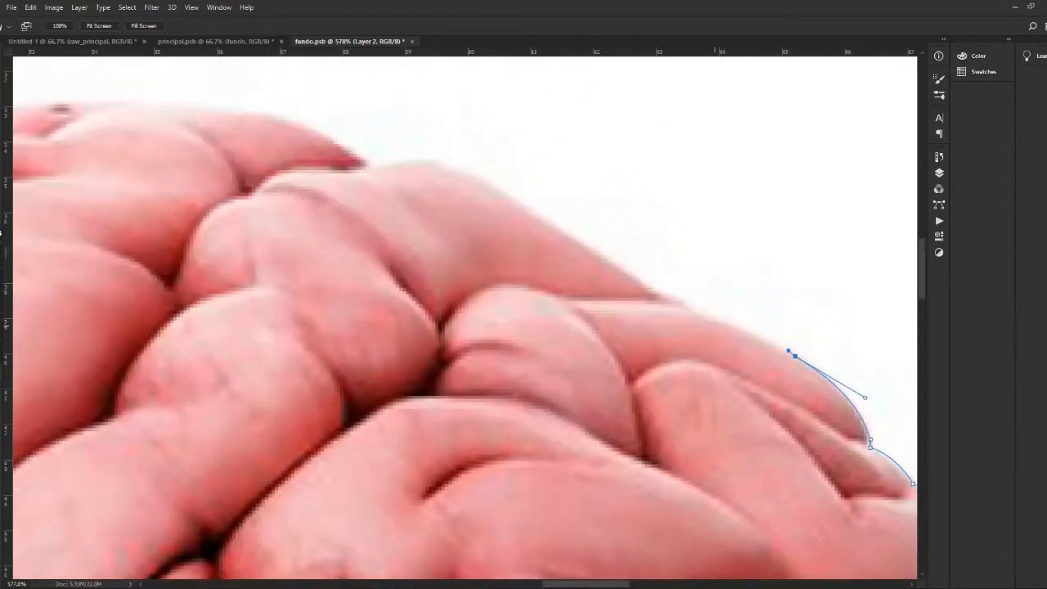
pyautogui.moveTo(691, 304); pyautogui.dragTo(629, 290)
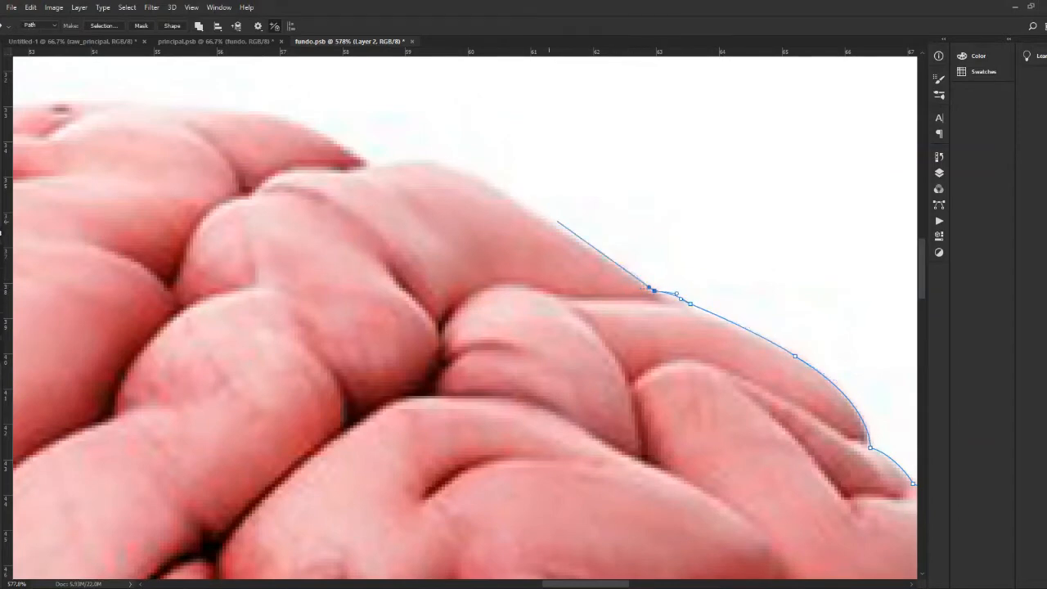
pyautogui.moveTo(540, 218); pyautogui.dragTo(516, 214)
pyautogui.moveTo(406, 159); pyautogui.dragTo(351, 167)
pyautogui.click(370, 163)
pyautogui.moveTo(242, 110); pyautogui.dragTo(207, 119)
pyautogui.click(171, 111)
pyautogui.moveTo(66, 101)
pyautogui.mouseDown()
pyautogui.moveTo(11, 111)
pyautogui.moveTo(66, 100)
pyautogui.mouseUp()
# Trace the pen path along the folds across the top of the brain.
pyautogui.press('space')
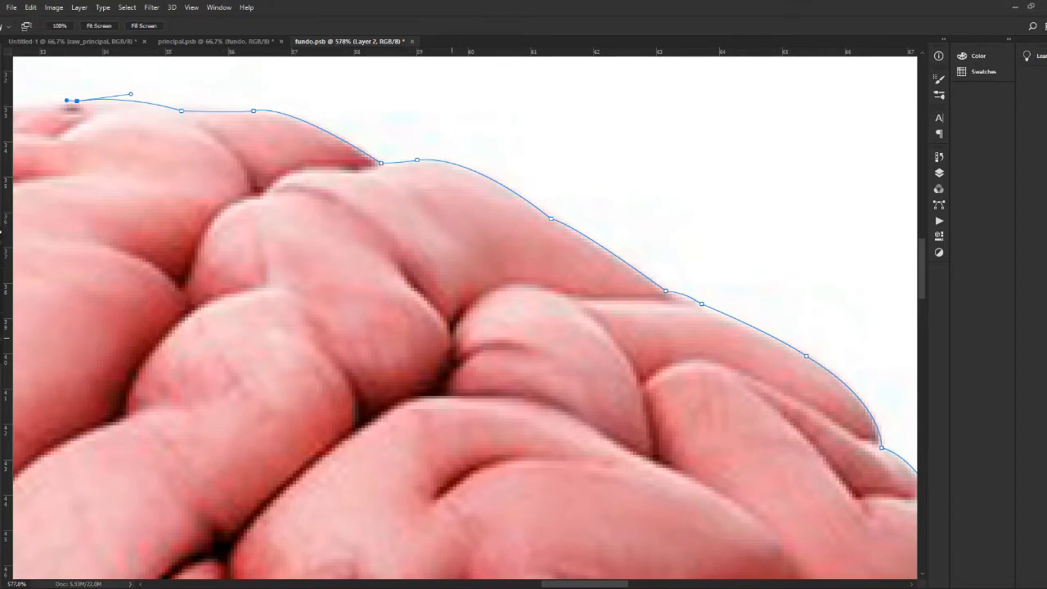
pyautogui.moveTo(232, 115); pyautogui.dragTo(708, 222)
pyautogui.moveTo(468, 219)
pyautogui.mouseDown()
pyautogui.moveTo(415, 233)
pyautogui.moveTo(462, 215)
pyautogui.mouseUp()
pyautogui.moveTo(400, 199)
pyautogui.mouseDown()
pyautogui.moveTo(365, 188)
pyautogui.moveTo(360, 199)
pyautogui.moveTo(388, 192)
pyautogui.mouseUp()
pyautogui.moveTo(285, 185)
pyautogui.mouseDown()
pyautogui.moveTo(234, 199)
pyautogui.moveTo(275, 188)
pyautogui.mouseUp()
pyautogui.click(174, 211)
pyautogui.moveTo(47, 212); pyautogui.dragTo(32, 214)
# Carry the pen path down the brain's upper-left slope, cutting the curve handles at the sharp fold corners.
pyautogui.press('space')
pyautogui.moveTo(479, 368); pyautogui.dragTo(904, 370)
pyautogui.moveTo(221, 303); pyautogui.dragTo(197, 378)
pyautogui.keyDown('alt'); pyautogui.click(222, 303); pyautogui.keyUp('alt')
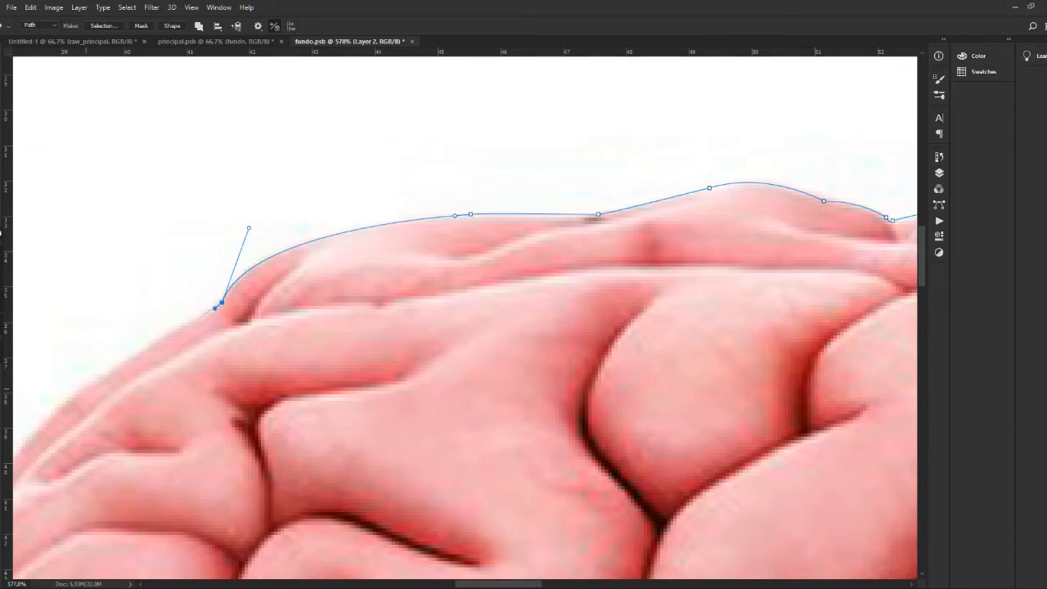
pyautogui.click(84, 388)
pyautogui.press('space')
pyautogui.moveTo(85, 388); pyautogui.dragTo(427, 279)
pyautogui.moveTo(326, 402); pyautogui.dragTo(263, 511)
pyautogui.keyDown('alt'); pyautogui.click(326, 403); pyautogui.keyUp('alt')
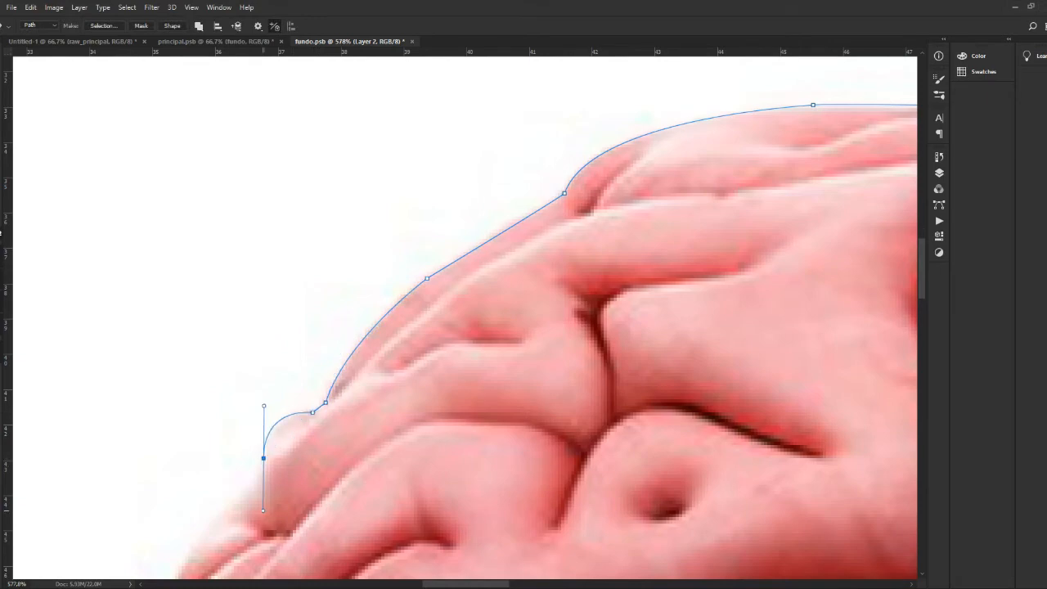
# Continue the pen path down the brain's left front, following the small folds at its edge.
pyautogui.click(254, 485)
pyautogui.click(241, 497)
pyautogui.scroll(-2, 188, 561)
pyautogui.moveTo(188, 494); pyautogui.dragTo(189, 531)
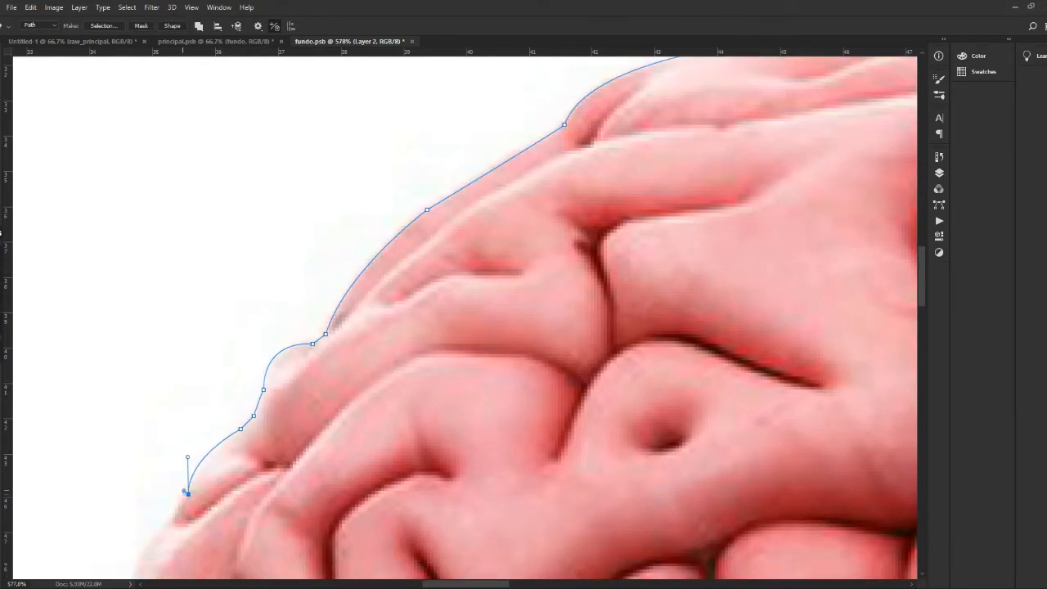
pyautogui.scroll(-5, 177, 511)
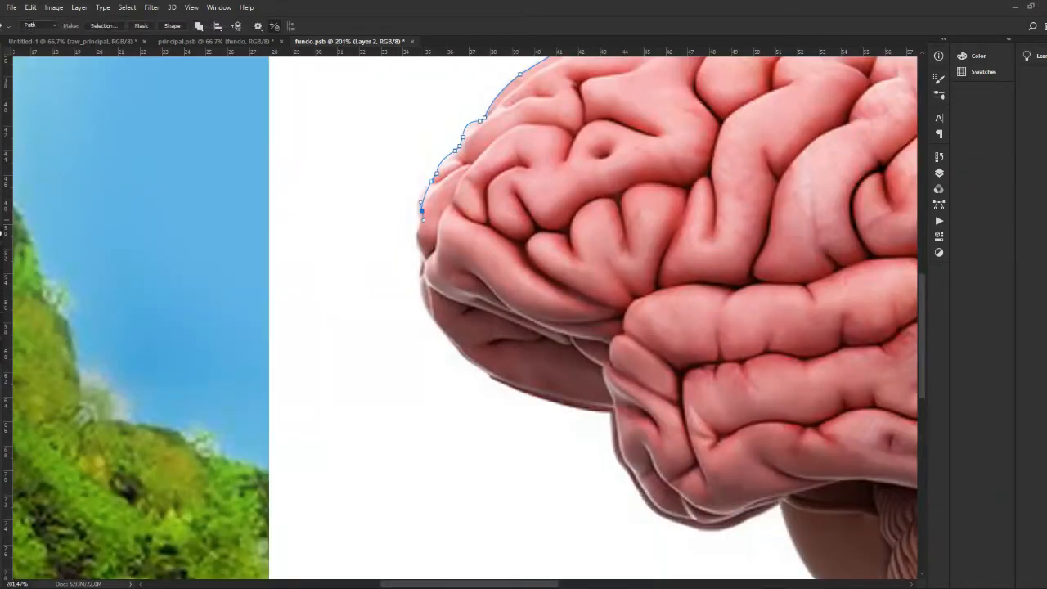
pyautogui.moveTo(423, 211); pyautogui.dragTo(419, 217)
pyautogui.moveTo(422, 253); pyautogui.dragTo(432, 262)
# Carry the pen path past the notch at the brain's front tip and along the dark lower frontal edge.
pyautogui.scroll(6, 423, 254)
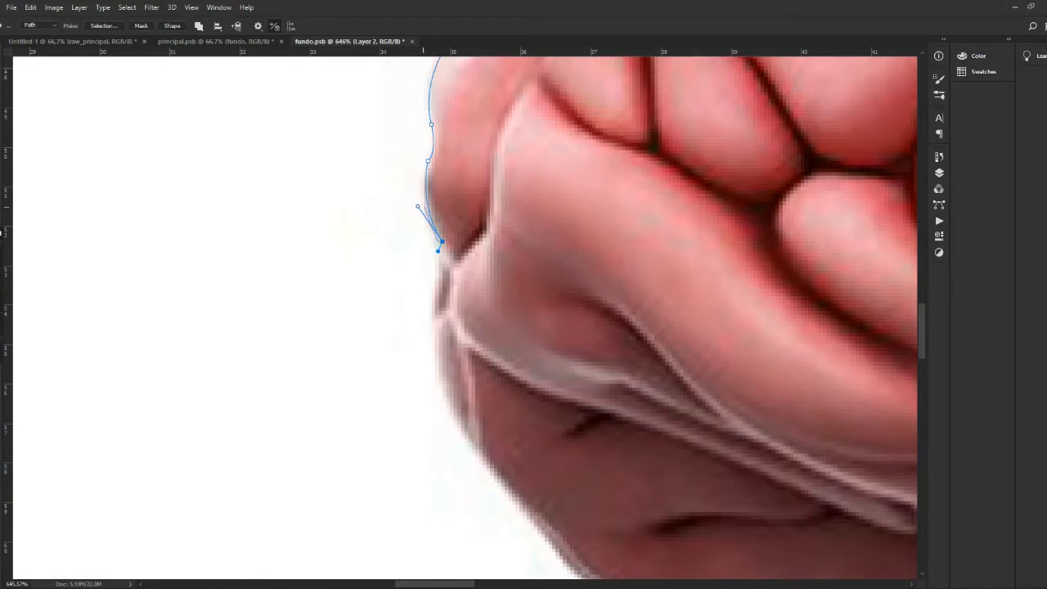
pyautogui.moveTo(418, 206); pyautogui.dragTo(411, 217)
pyautogui.click(435, 256)
pyautogui.moveTo(457, 420); pyautogui.dragTo(500, 463)
pyautogui.click(501, 488)
pyautogui.click(526, 512)
# Trace the pen path along the curved underside of the frontal lobe, redoing the anchor whose curve misses the edge.
pyautogui.press('space')
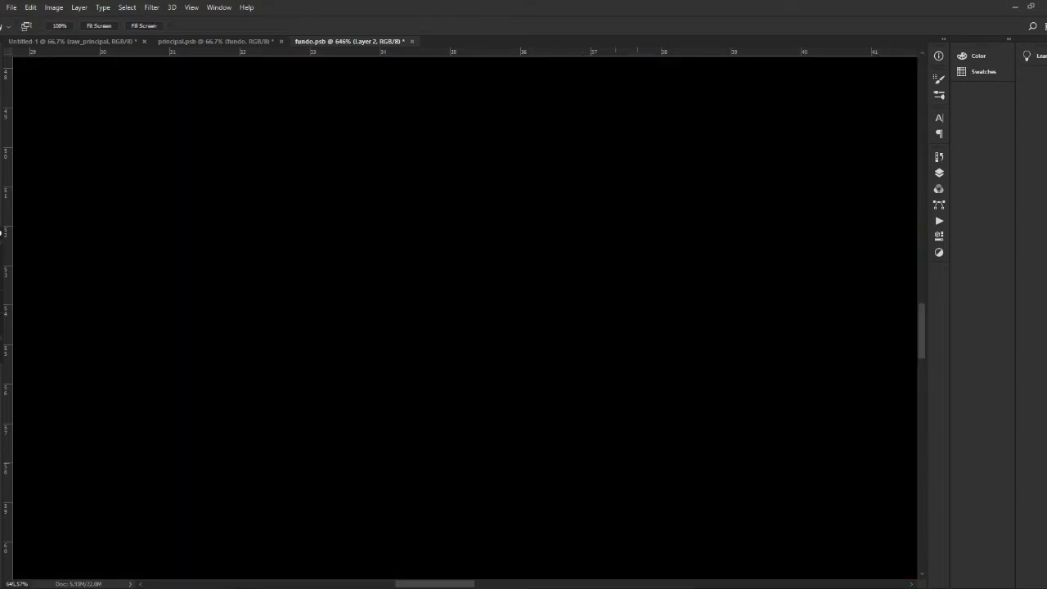
pyautogui.moveTo(630, 495); pyautogui.dragTo(520, 238)
pyautogui.moveTo(486, 329); pyautogui.dragTo(498, 330)
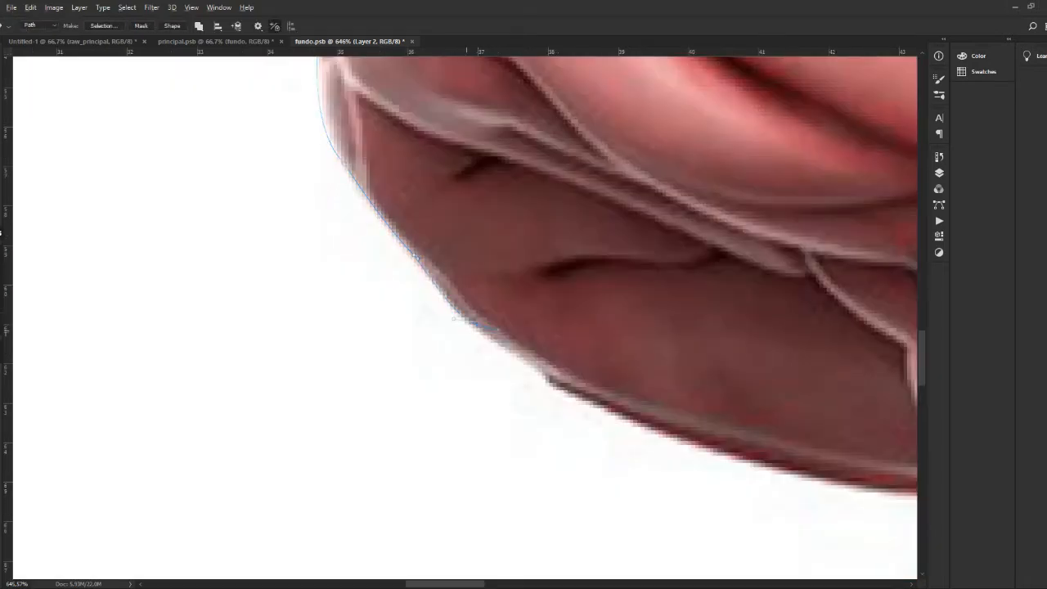
pyautogui.moveTo(539, 372); pyautogui.dragTo(588, 402)
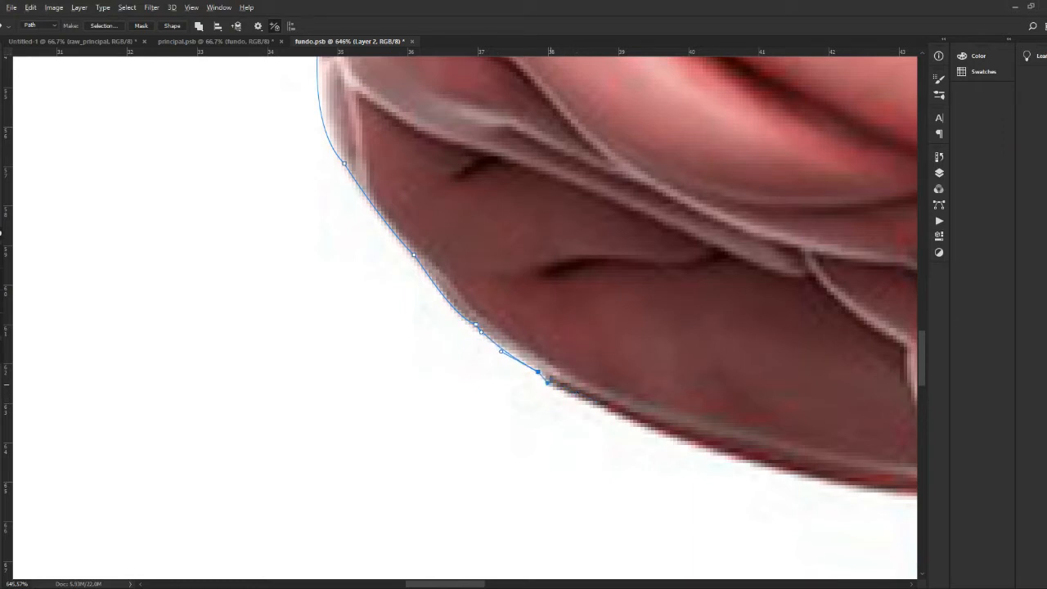
pyautogui.click(866, 503)
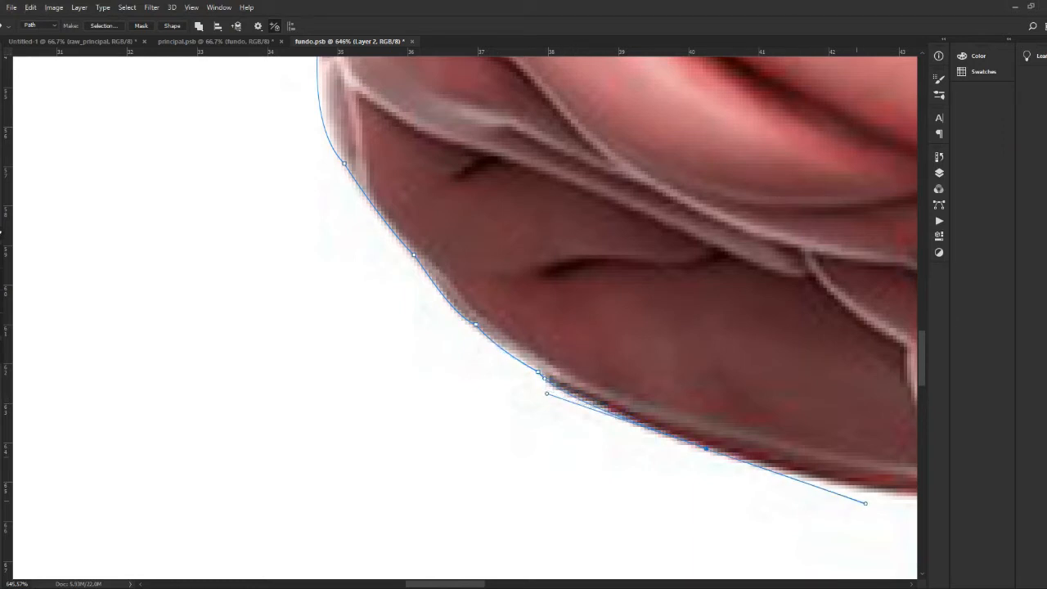
pyautogui.hotkey('ctrl', 'z')
pyautogui.moveTo(706, 448); pyautogui.dragTo(720, 456)
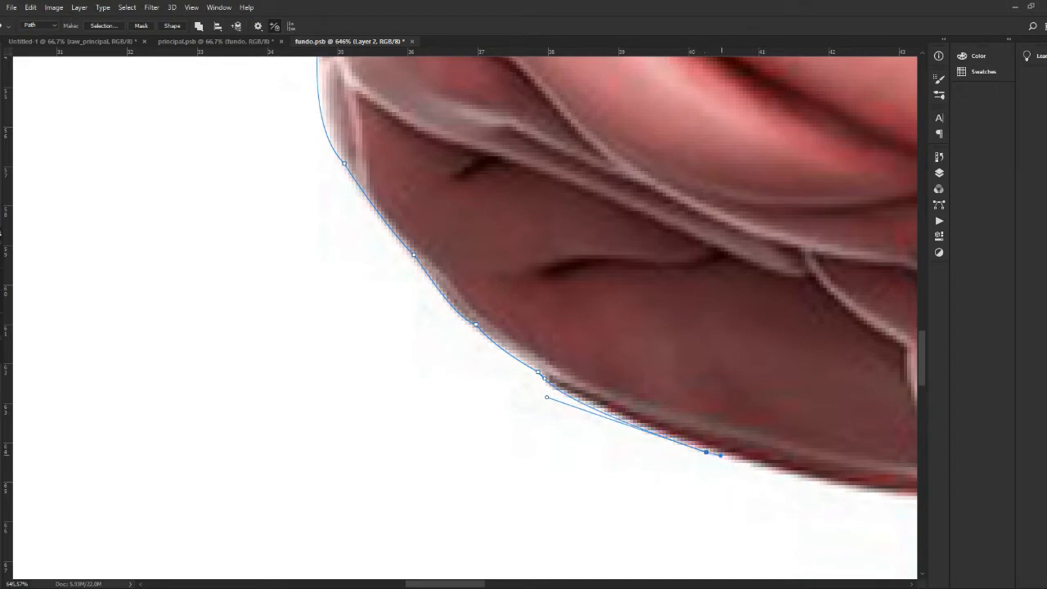
# Extend the pen path to the corner where the frontal lobe meets the temporal lobe and down the temporal tip.
pyautogui.hotkey('ctrl', '0')
pyautogui.hotkey('ctrl', 'space')
pyautogui.moveTo(416, 393); pyautogui.dragTo(486, 392)
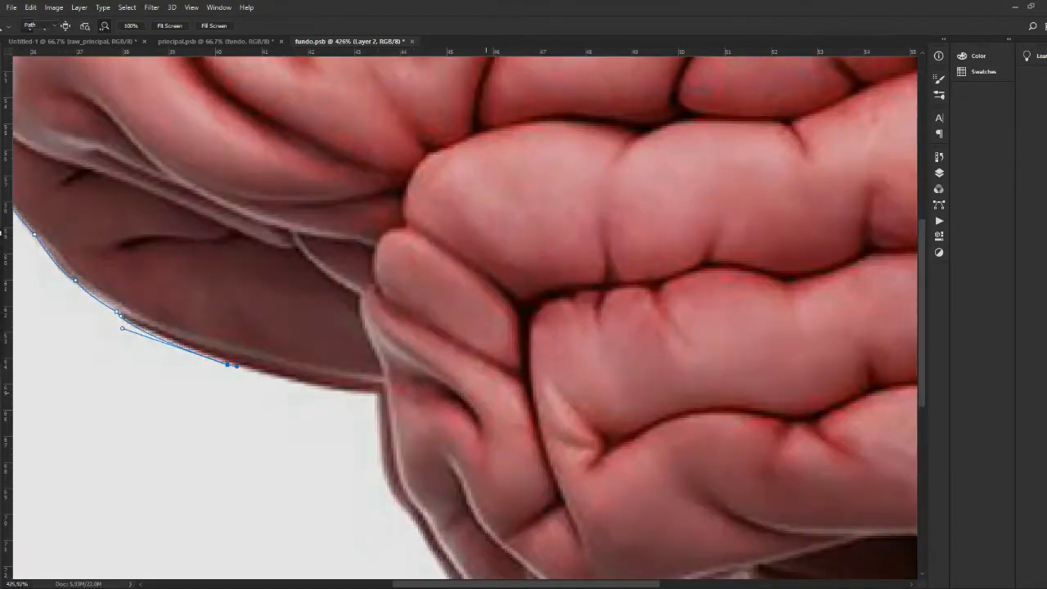
pyautogui.moveTo(377, 392); pyautogui.dragTo(412, 384)
pyautogui.moveTo(402, 506); pyautogui.dragTo(326, 337)
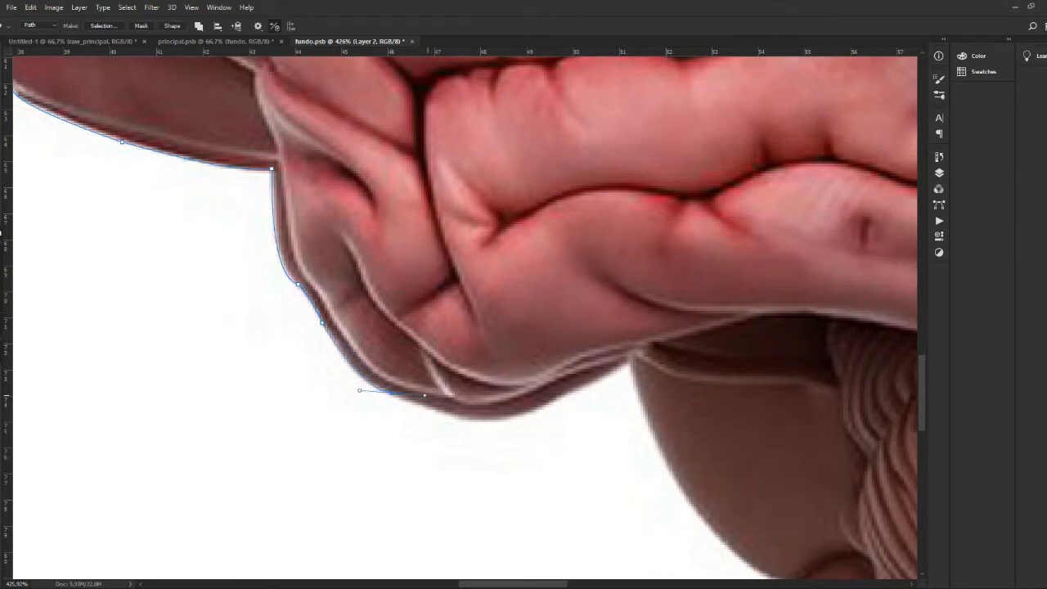
# Trace the pen path beneath the temporal lobe and down the brown lobe's outer edge toward the brainstem.
pyautogui.moveTo(507, 419); pyautogui.dragTo(571, 381)
pyautogui.click(649, 344)
pyautogui.moveTo(666, 457); pyautogui.dragTo(682, 468)
pyautogui.moveTo(732, 549)
pyautogui.mouseDown()
pyautogui.moveTo(767, 563)
pyautogui.moveTo(776, 579)
pyautogui.moveTo(745, 549)
pyautogui.mouseUp()
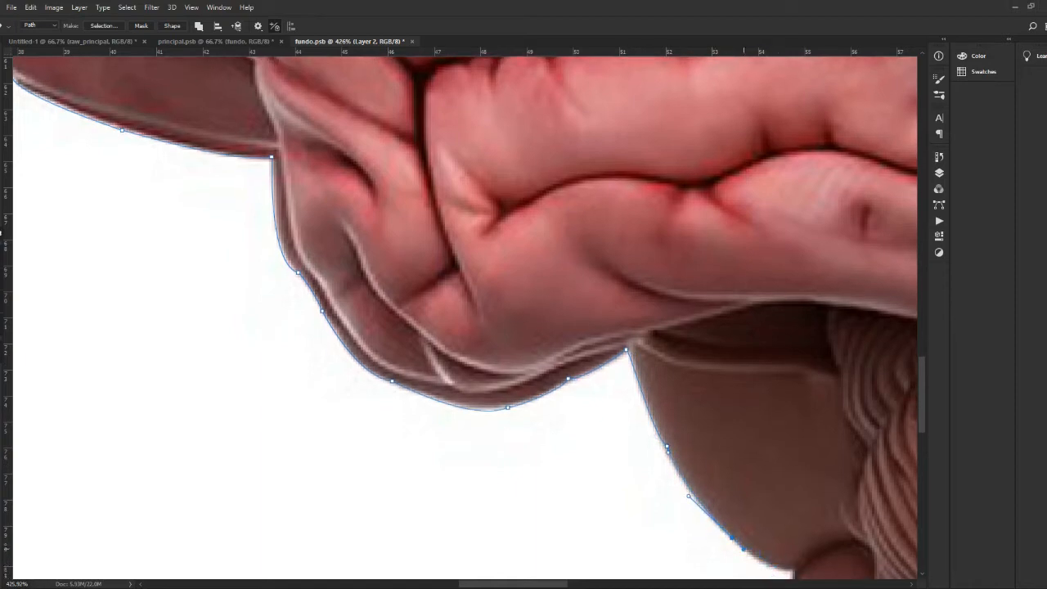
pyautogui.moveTo(792, 573)
pyautogui.mouseDown()
pyautogui.moveTo(826, 576)
pyautogui.moveTo(793, 573)
pyautogui.mouseUp()
# Follow the bulge above the brainstem and the stem's left side, closing the pen path at its cut end.
pyautogui.hotkey('ctrl', '0')
pyautogui.moveTo(462, 382); pyautogui.dragTo(572, 524)
pyautogui.press('p')
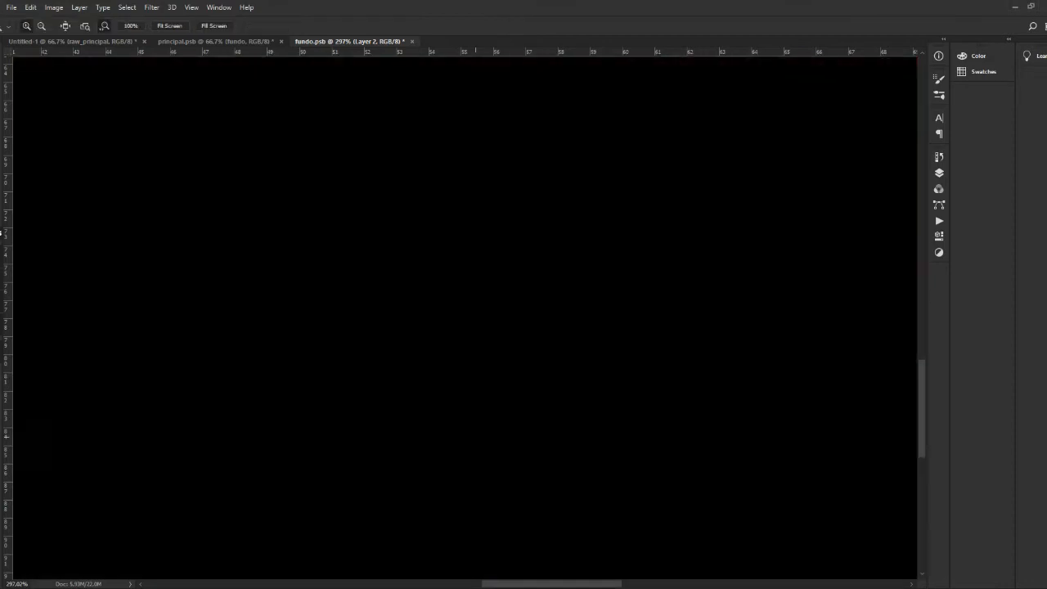
pyautogui.moveTo(476, 437); pyautogui.dragTo(538, 558)
pyautogui.keyDown('alt'); pyautogui.click(475, 457); pyautogui.keyUp('alt')
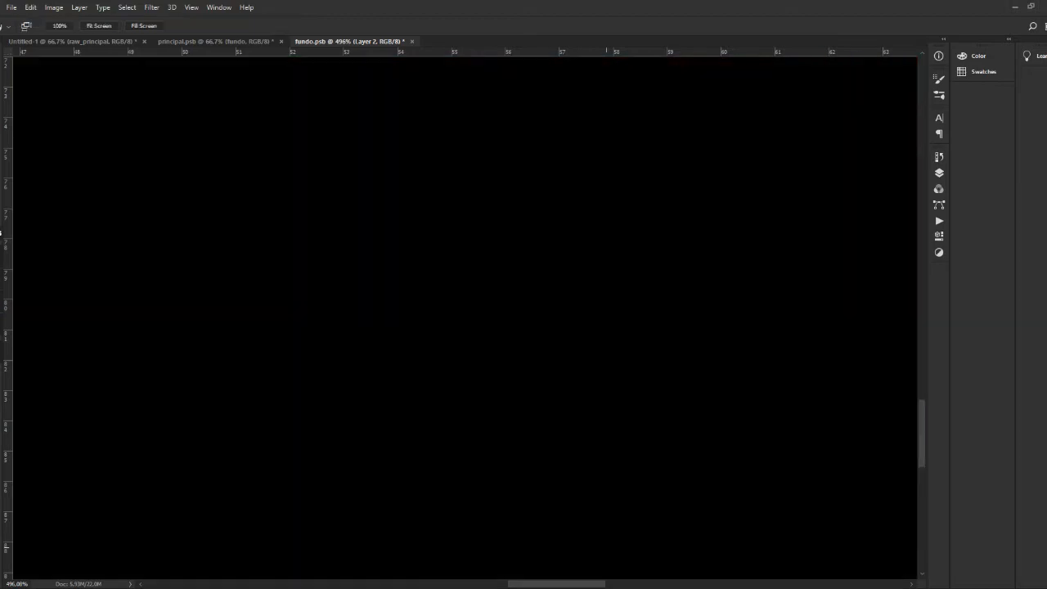
pyautogui.moveTo(607, 550); pyautogui.dragTo(557, 374)
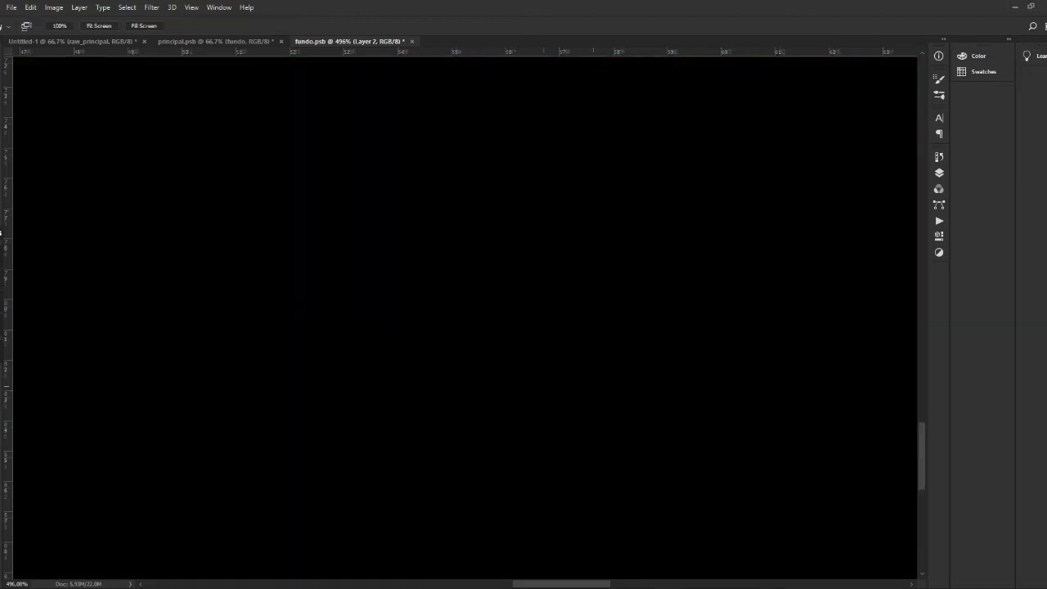
pyautogui.moveTo(519, 486); pyautogui.dragTo(521, 540)
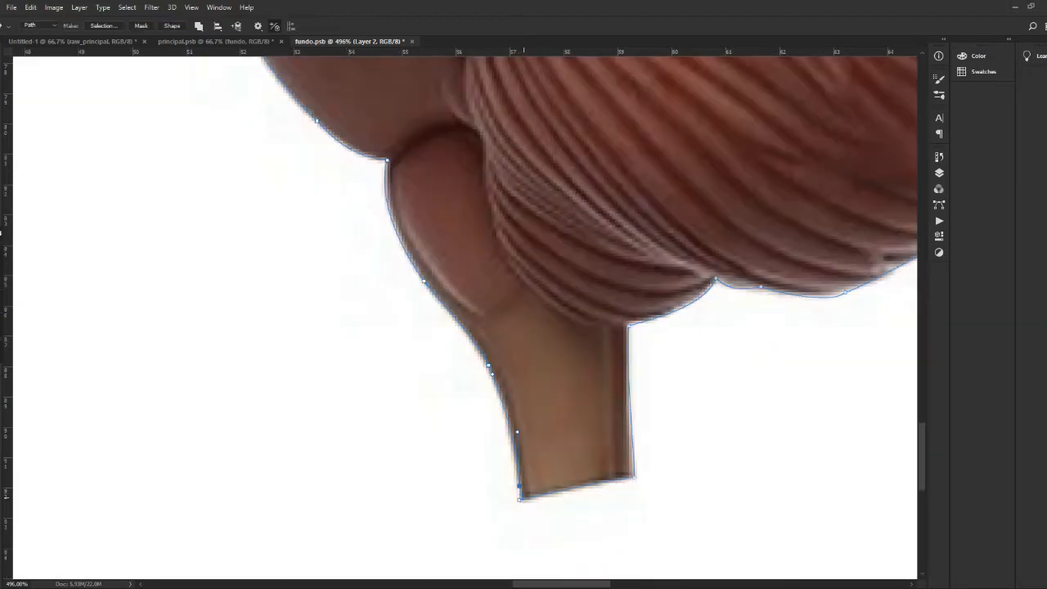
# Convert the brain path into a new anti-aliased selection with a 1-pixel feather and apply it as the brain layer's mask.
pyautogui.rightClick(514, 155)
pyautogui.click(531, 217)
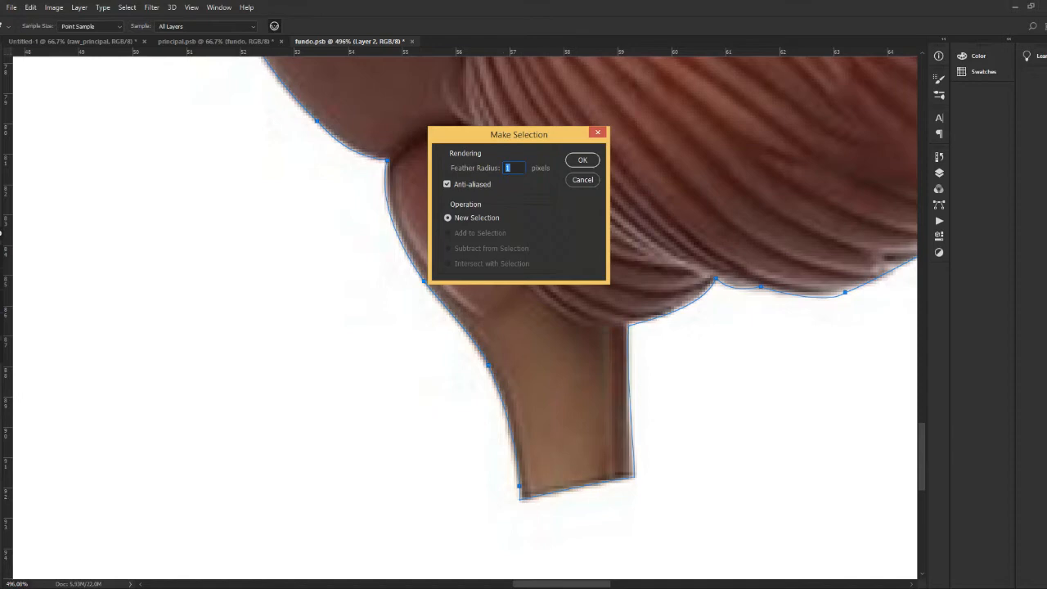
pyautogui.click(581, 158)
pyautogui.hotkey('ctrl', '0')
pyautogui.click(939, 172)
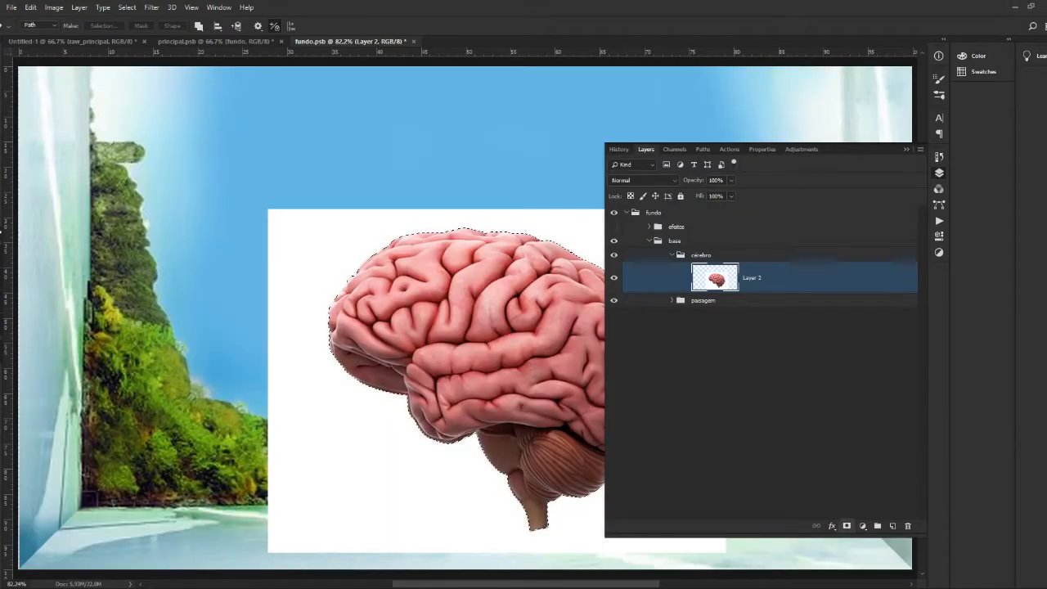
pyautogui.click(847, 525)
# Add a solid-filled layer beneath the brain and darken it to grey with a Hue/Saturation lightness of -70.
pyautogui.click(894, 526)
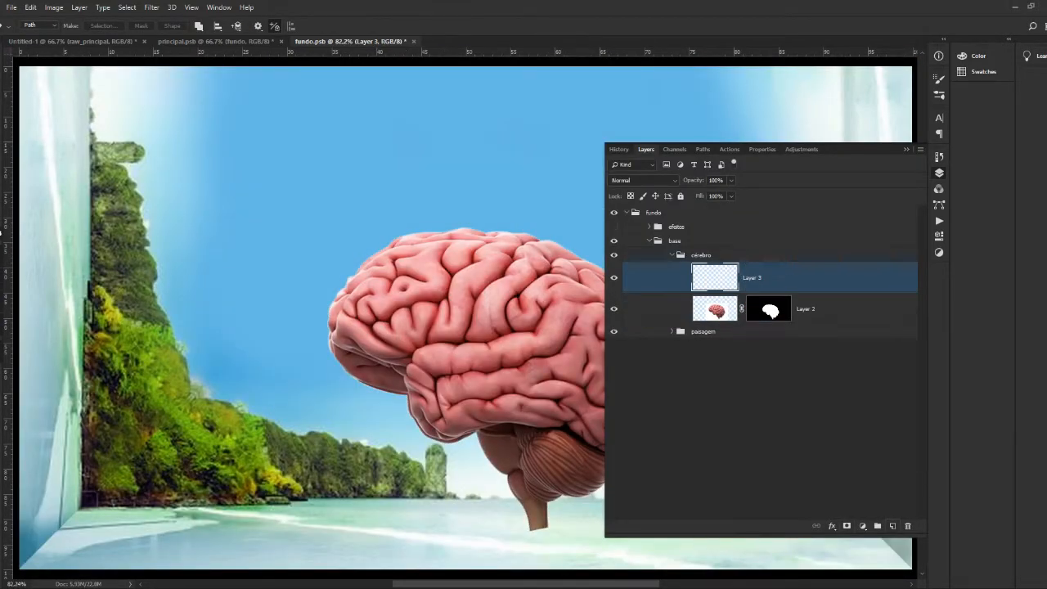
pyautogui.hotkey('ctrl', '[')
pyautogui.hotkey('ctrl', 'BackSpace')
pyautogui.hotkey('ctrl', 'u')
pyautogui.moveTo(710, 268); pyautogui.dragTo(670, 267)
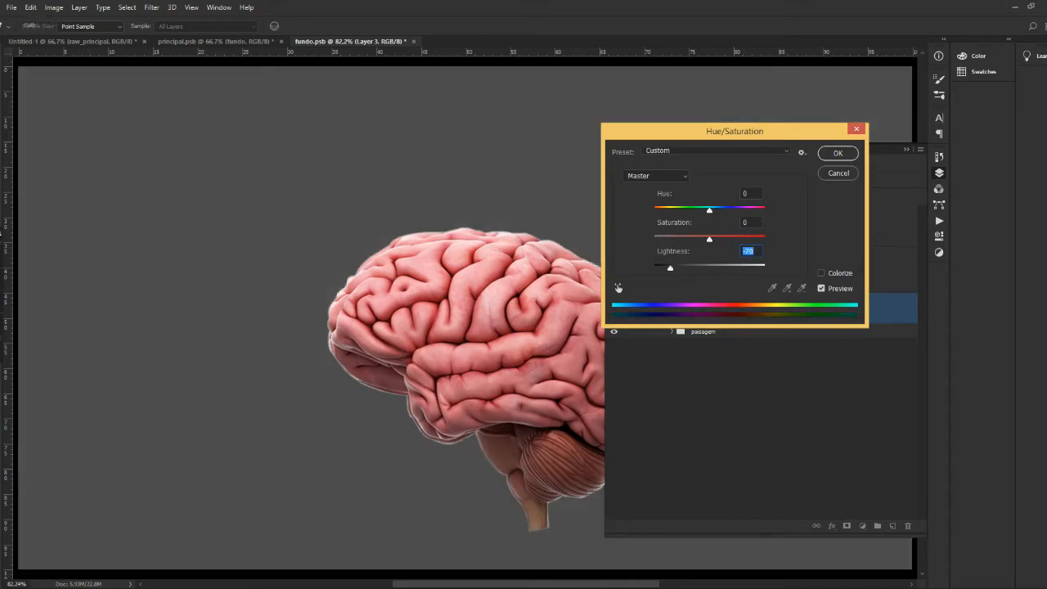
pyautogui.press('Return')
# Refine the brain's mask with Smart Radius at 2 px, Feather 1.7 px, Contrast 28% and Shift Edge -43%.
pyautogui.doubleClick(770, 278)
pyautogui.click(876, 278)
pyautogui.press('v')
pyautogui.press('z')
pyautogui.moveTo(502, 448); pyautogui.dragTo(588, 448)
pyautogui.press('Up')
pyautogui.press('Up')
pyautogui.moveTo(923, 406); pyautogui.dragTo(897, 407)
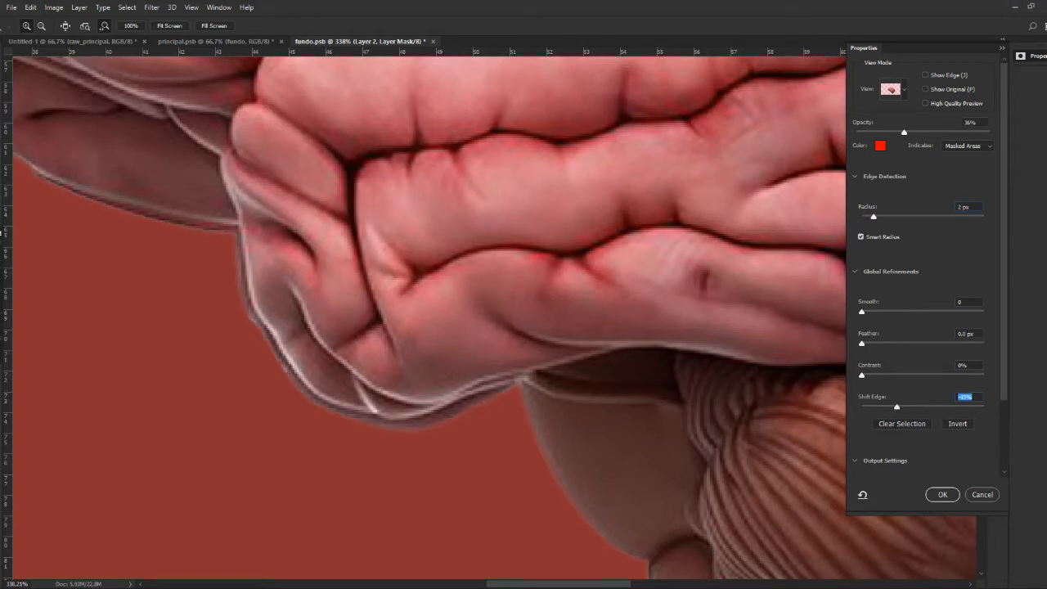
pyautogui.click(896, 376)
pyautogui.moveTo(862, 344); pyautogui.dragTo(868, 311)
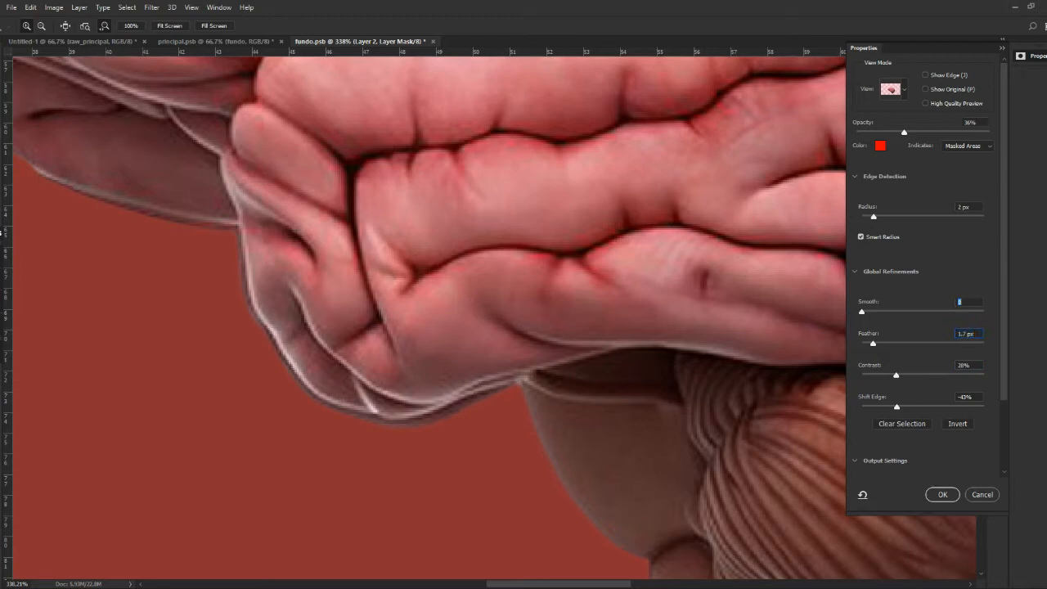
pyautogui.press('Return')
# Hide the grey backing layer beneath the brain and save the document.
pyautogui.hotkey('ctrl', '0')
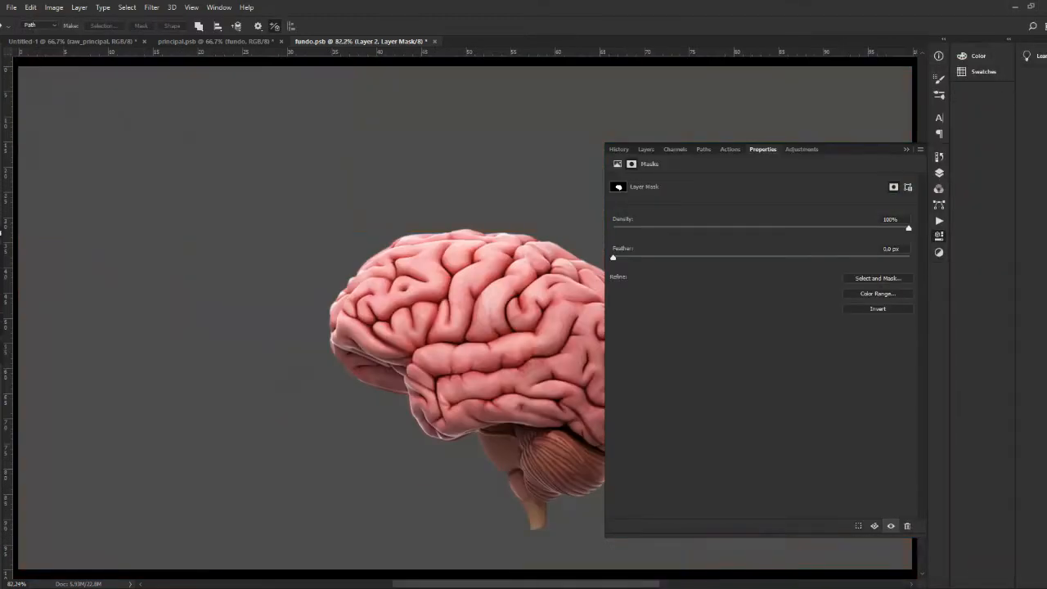
pyautogui.click(615, 309)
pyautogui.click(786, 309)
pyautogui.hotkey('ctrl', 's')
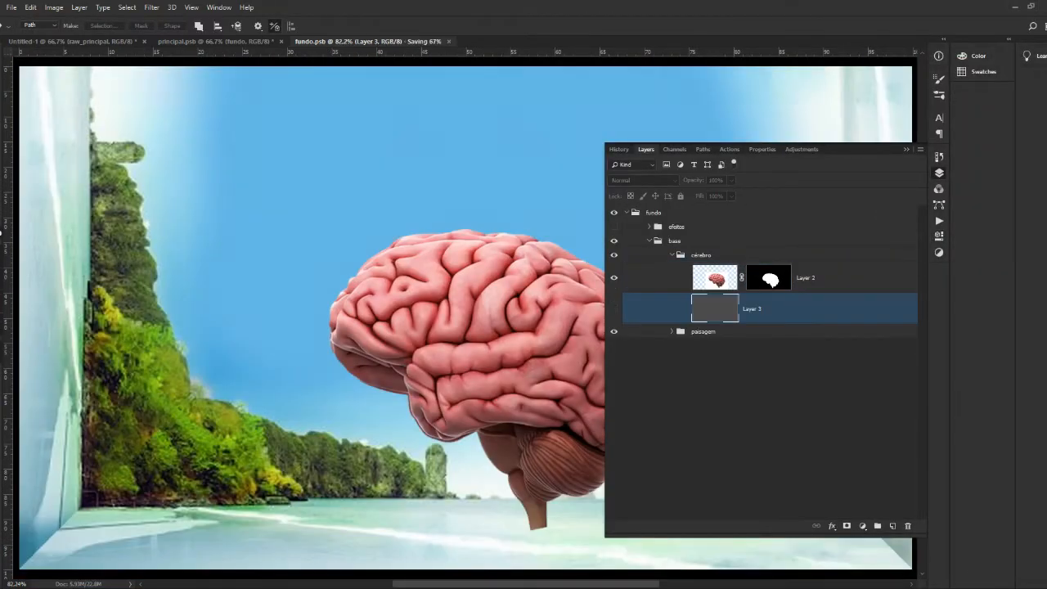
# Rotate the masked brain slightly counterclockwise with Free Transform.
pyautogui.click(720, 417)
pyautogui.hotkey('ctrl', '-')
pyautogui.moveTo(514, 409); pyautogui.dragTo(446, 412)
pyautogui.hotkey('ctrl', '-')
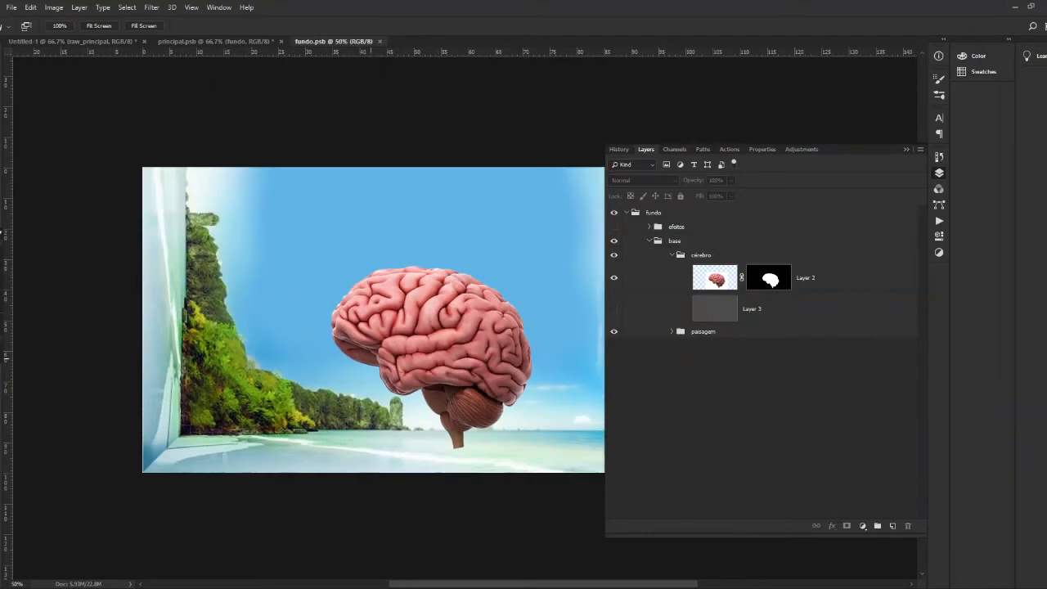
pyautogui.click(716, 278)
pyautogui.hotkey('ctrl', 't')
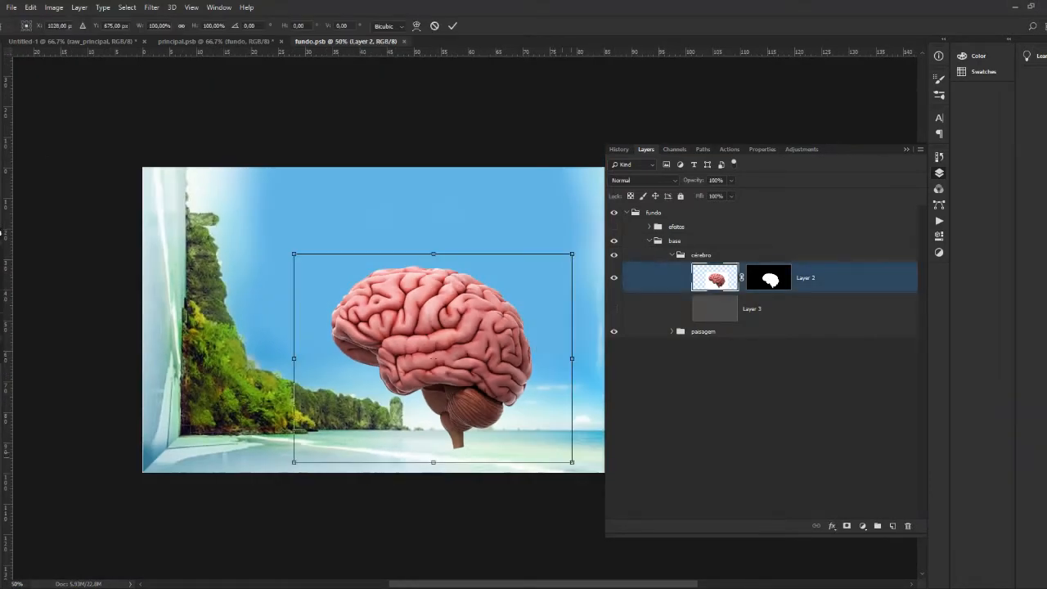
pyautogui.moveTo(580, 469); pyautogui.dragTo(595, 445)
pyautogui.press('Return')
pyautogui.moveTo(371, 420); pyautogui.dragTo(283, 430)
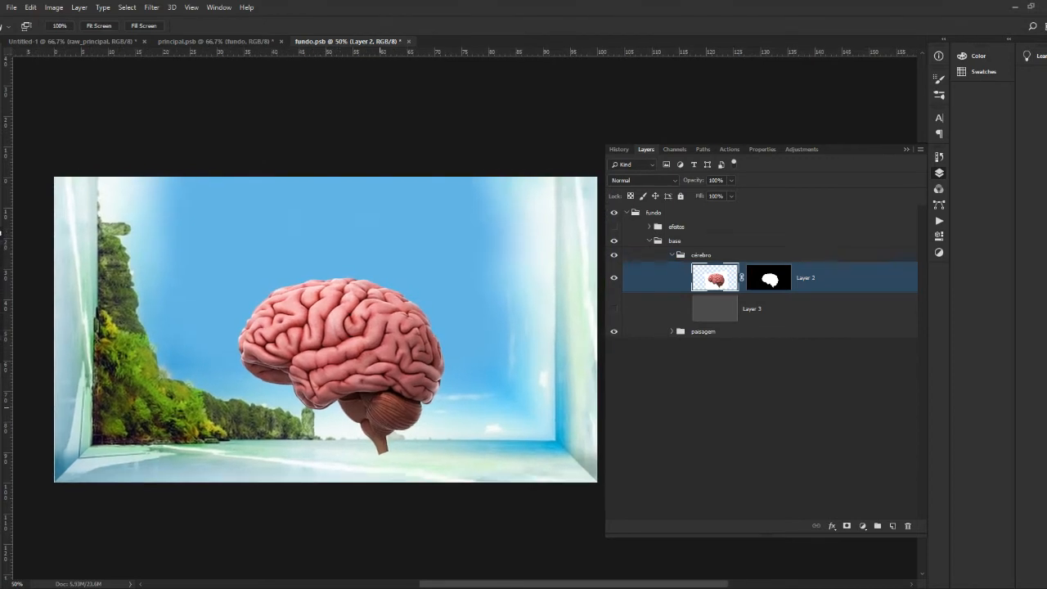
# Add a Color Balance adjustment clipped to the brain, setting midtones Cyan–Red to -47 and shifting them toward green and blue.
pyautogui.click(862, 526)
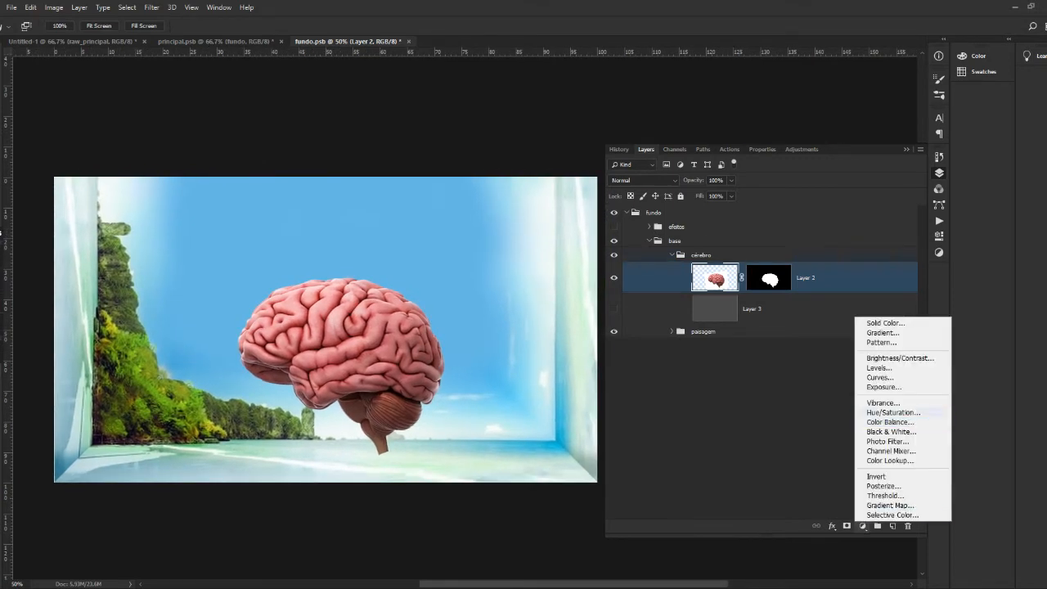
pyautogui.click(880, 425)
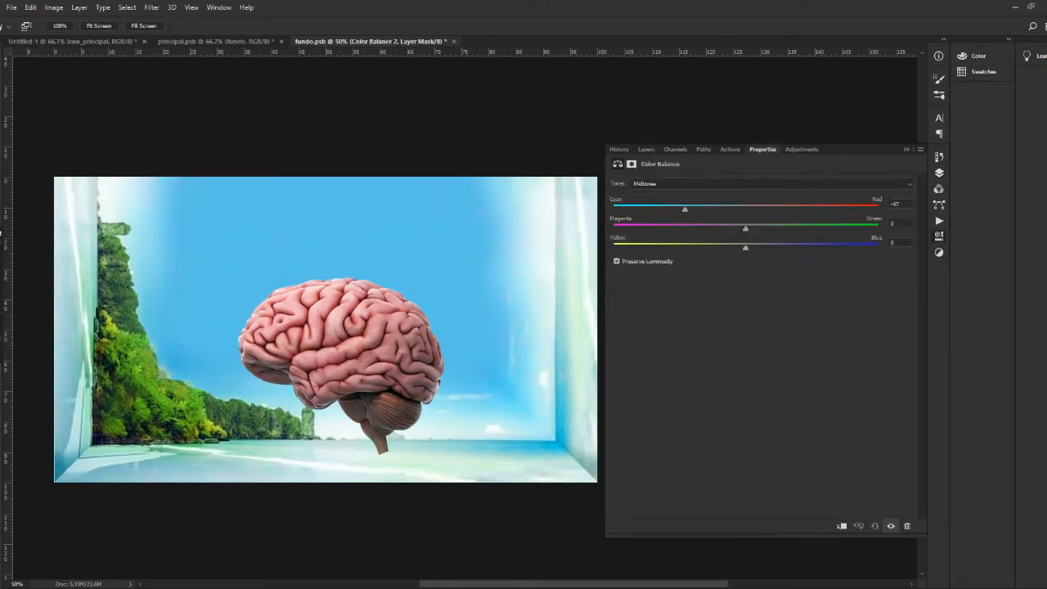
pyautogui.click(646, 150)
pyautogui.doubleClick(716, 277)
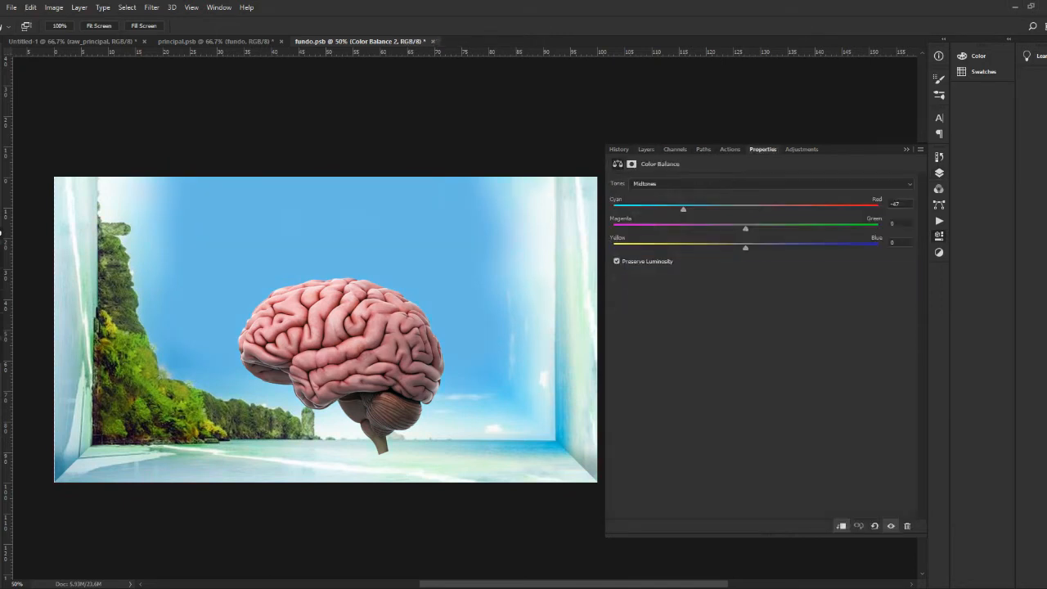
pyautogui.moveTo(745, 248); pyautogui.dragTo(812, 248)
pyautogui.moveTo(745, 228); pyautogui.dragTo(784, 228)
# Invert the Color Balance mask and paint the cool tint back over the brain's underside and stem.
pyautogui.click(647, 150)
pyautogui.click(792, 277)
pyautogui.hotkey('ctrl', 'i')
pyautogui.press('b')
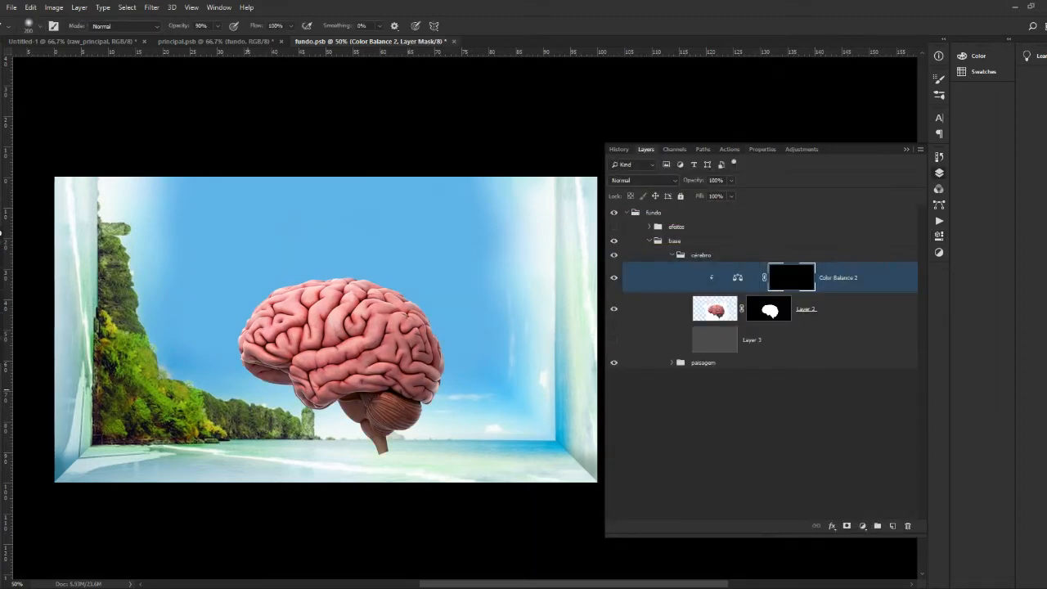
pyautogui.moveTo(248, 389); pyautogui.dragTo(416, 426)
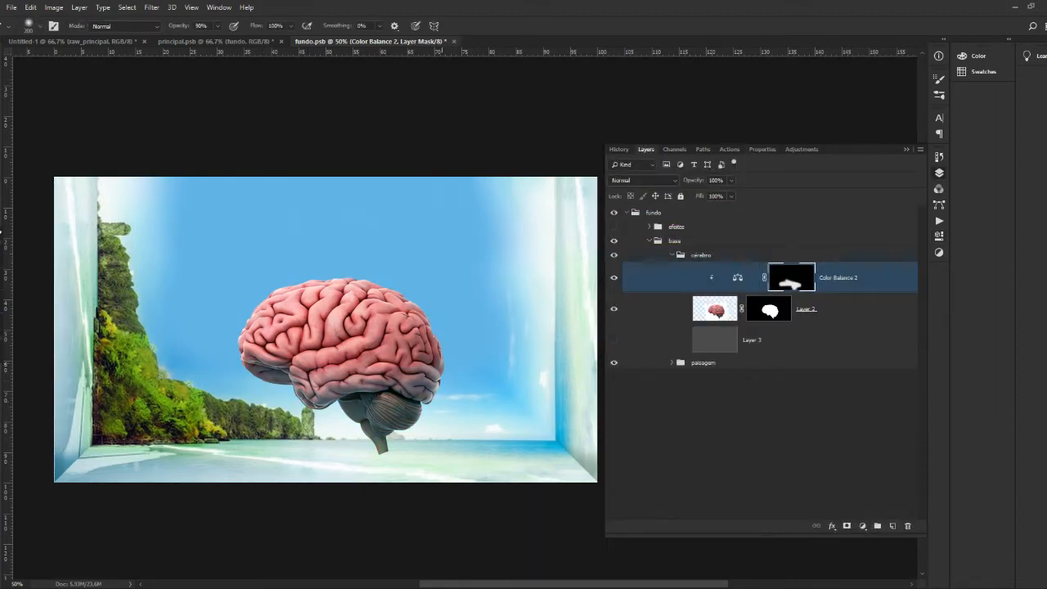
# Add a sky-blue Solid Color fill clipped to the brain and place it above the Color Balance adjustment.
pyautogui.click(716, 309)
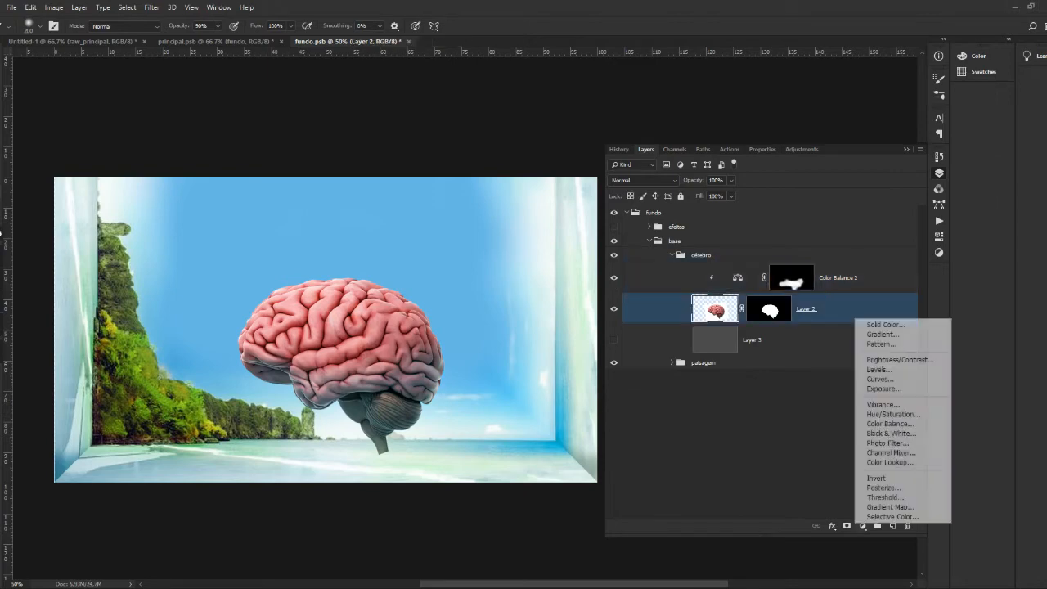
pyautogui.click(862, 526)
pyautogui.click(884, 325)
pyautogui.press('Return')
pyautogui.click(839, 277)
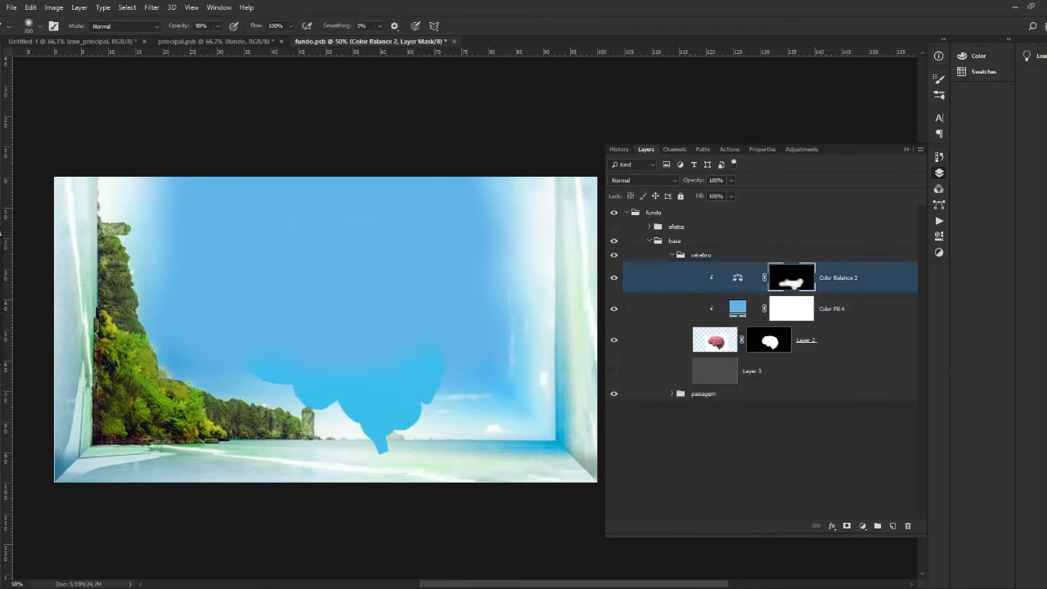
pyautogui.moveTo(832, 309); pyautogui.dragTo(832, 264)
# Reveal the blue fill only over the brain's upper folds through its inverted mask, blending it as Hard Light.
pyautogui.hotkey('ctrl', 'i')
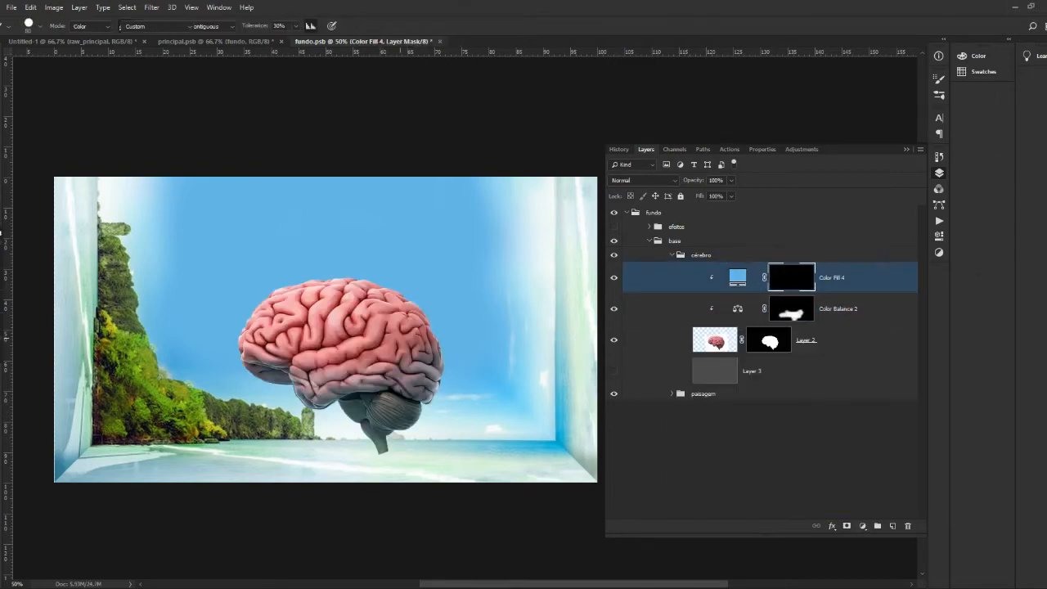
pyautogui.moveTo(350, 293); pyautogui.dragTo(266, 315)
pyautogui.click(644, 180)
pyautogui.click(643, 327)
pyautogui.press('Down')
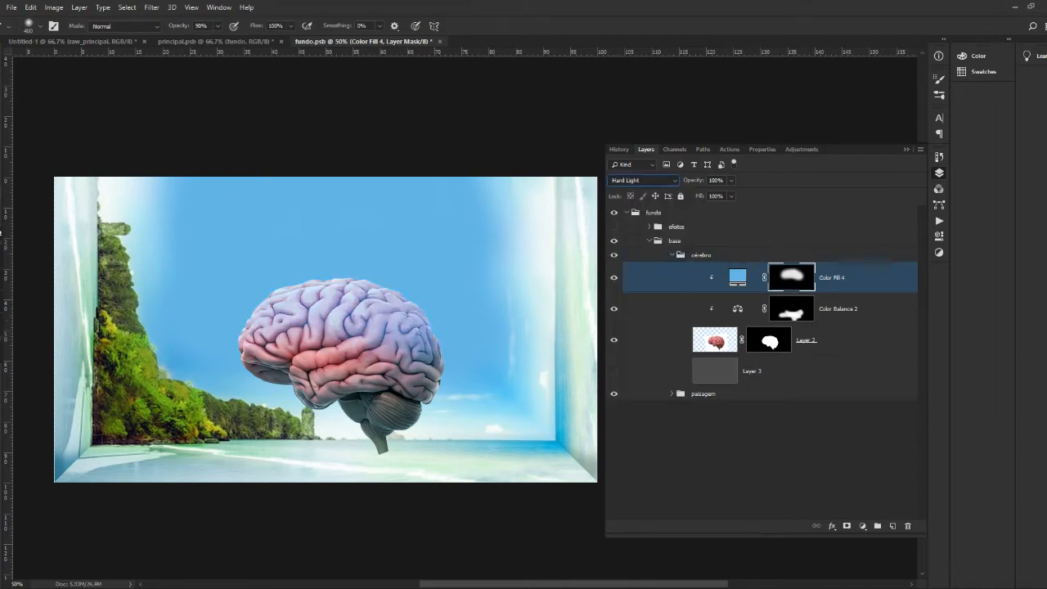
# Set the blue fill's Fill to 73% and give it a blend mode that brightens the brain's upper folds.
pyautogui.click(732, 197)
pyautogui.moveTo(733, 209); pyautogui.dragTo(718, 209)
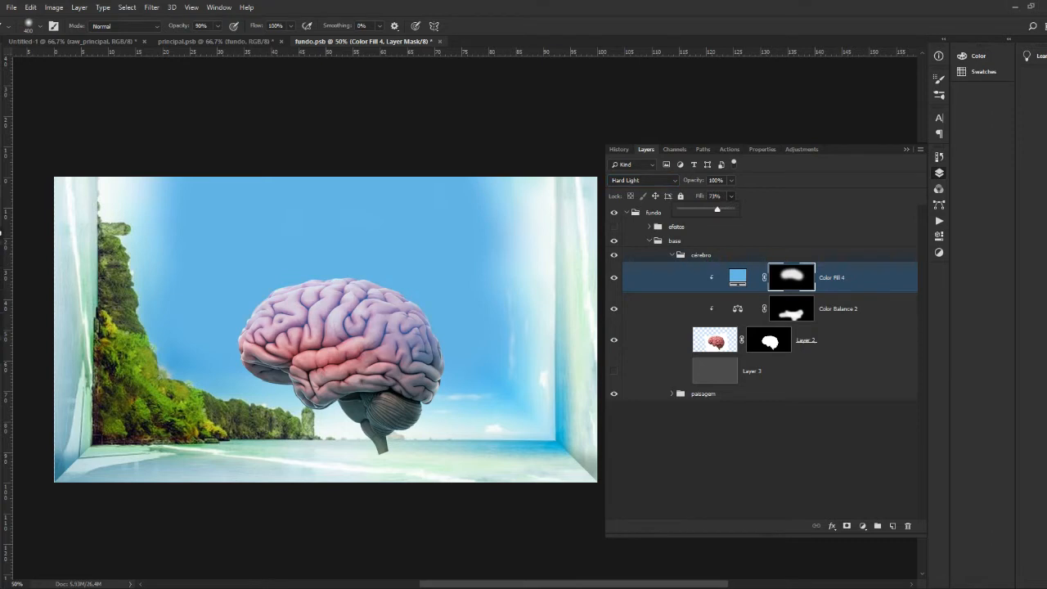
pyautogui.click(644, 180)
pyautogui.click(635, 345)
pyautogui.press('Down')
pyautogui.press('Down')
pyautogui.press('Down')
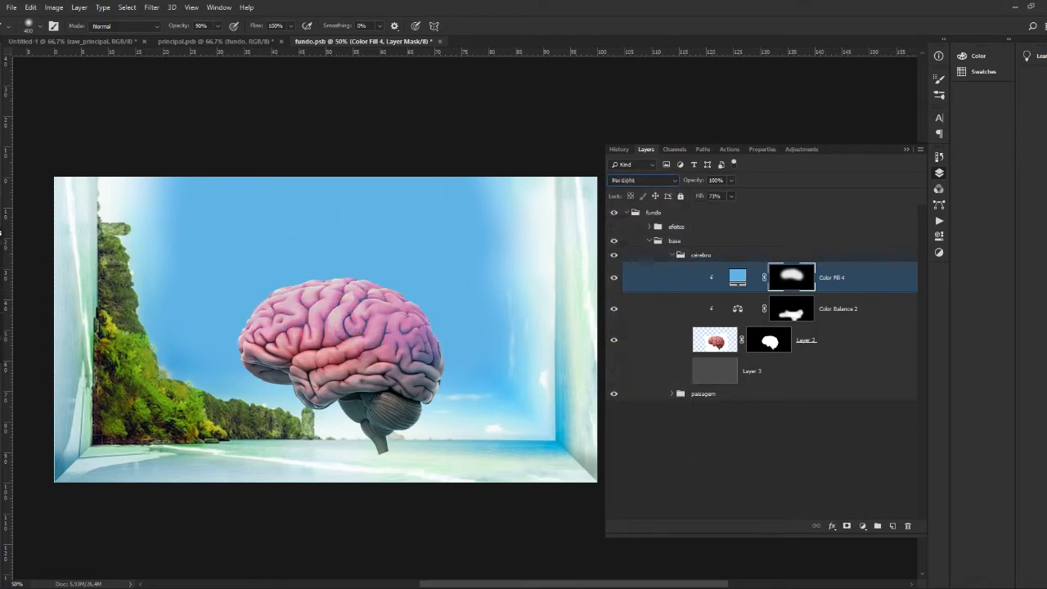
pyautogui.press('Up')
pyautogui.press('Up')
pyautogui.press('Up')
pyautogui.click(761, 462)
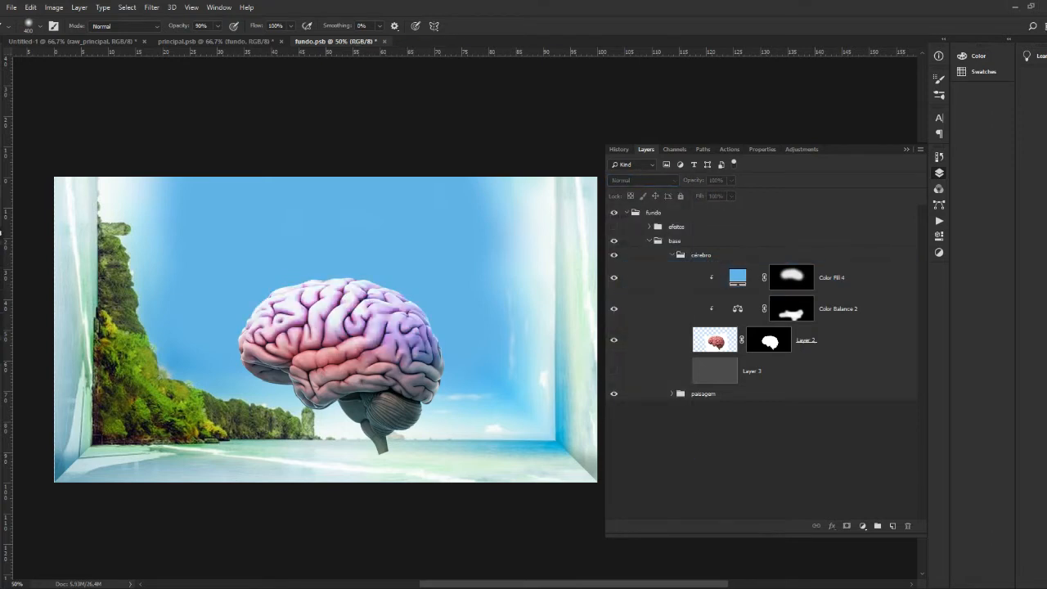
# Add a Levels adjustment clipped to the brain above Color Balance 2, adjusting its input and output levels.
pyautogui.click(835, 278)
pyautogui.click(839, 309)
pyautogui.click(862, 525)
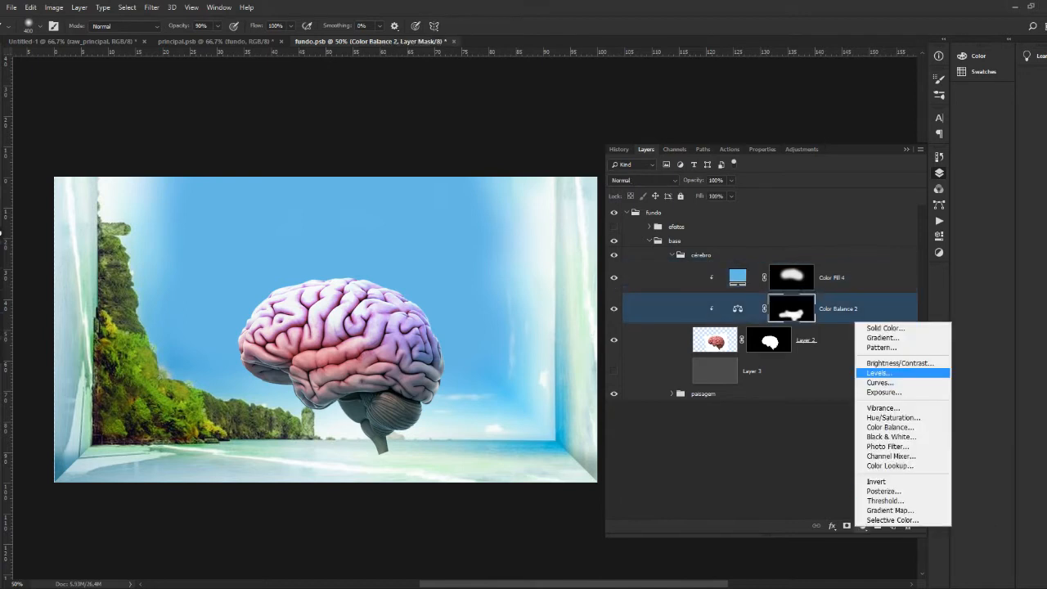
pyautogui.click(892, 372)
pyautogui.moveTo(769, 262); pyautogui.dragTo(803, 263)
pyautogui.moveTo(841, 294)
pyautogui.mouseDown()
pyautogui.moveTo(814, 294)
pyautogui.moveTo(834, 295)
pyautogui.mouseUp()
pyautogui.moveTo(697, 295); pyautogui.dragTo(703, 296)
pyautogui.moveTo(734, 262); pyautogui.dragTo(752, 263)
pyautogui.press('F8')
# Invert the Levels mask, paint the adjustment back over the brain's upper folds and stem, and save fundo.psb.
pyautogui.press('F7')
pyautogui.hotkey('ctrl', 'i')
pyautogui.press('b')
pyautogui.hotkey('shift', 'b')
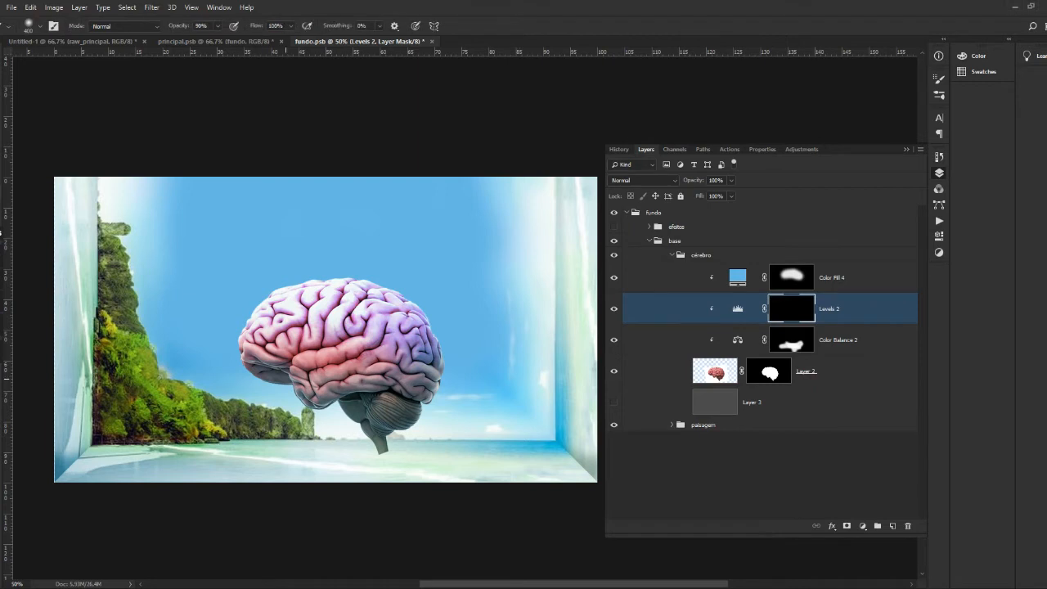
pyautogui.moveTo(278, 368); pyautogui.dragTo(409, 383)
pyautogui.hotkey('ctrl', 'z')
pyautogui.moveTo(396, 315); pyautogui.dragTo(275, 303)
pyautogui.moveTo(370, 437); pyautogui.dragTo(425, 380)
pyautogui.hotkey('ctrl', 's')
pyautogui.press('v')
pyautogui.click(487, 115)
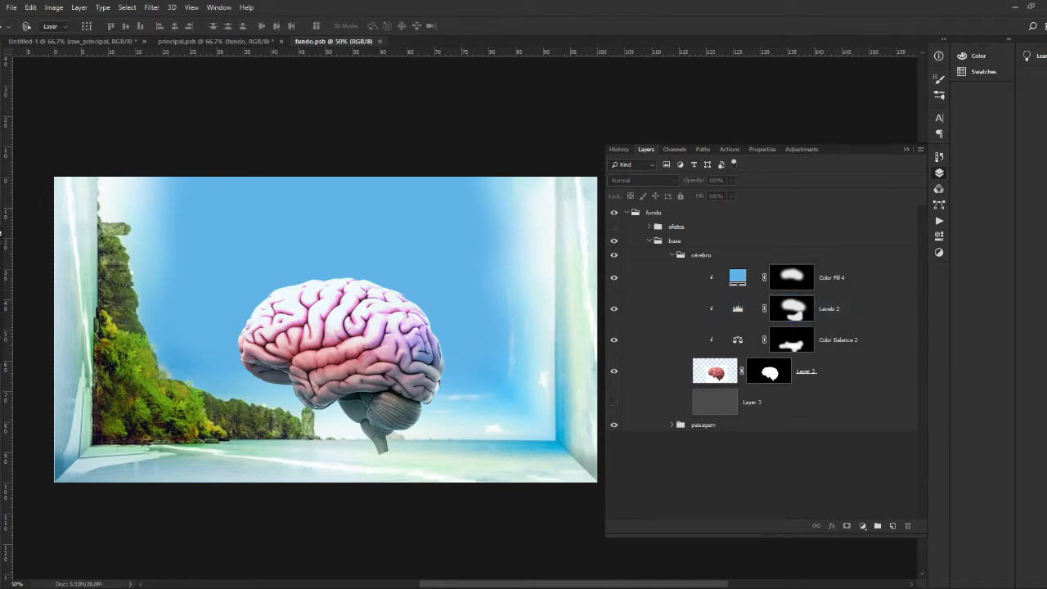
# Close fundo.psb, save and close principal.psb, and save the main document as paisagem_surreal.
pyautogui.hotkey('ctrl', 'w')
pyautogui.hotkey('ctrl', 's')
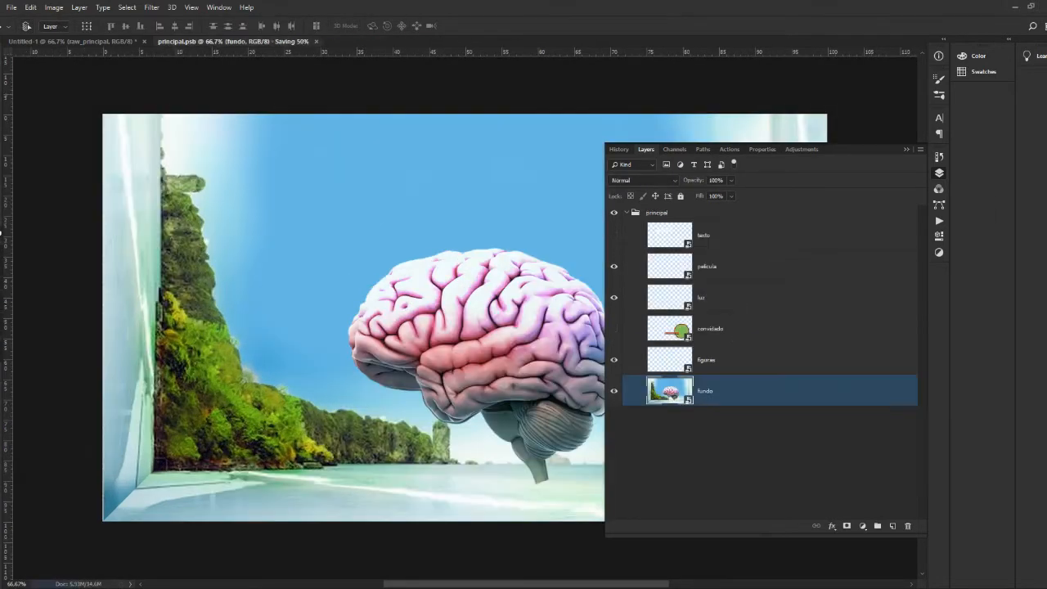
pyautogui.hotkey('ctrl', 'w')
pyautogui.hotkey('ctrl', 'shift', 's')
pyautogui.write('paisagem_surreal')
pyautogui.press('Return')
# Reopen principal.psb and its fundo smart object, collapse the cérebro group, and save.
pyautogui.doubleClick(648, 221)
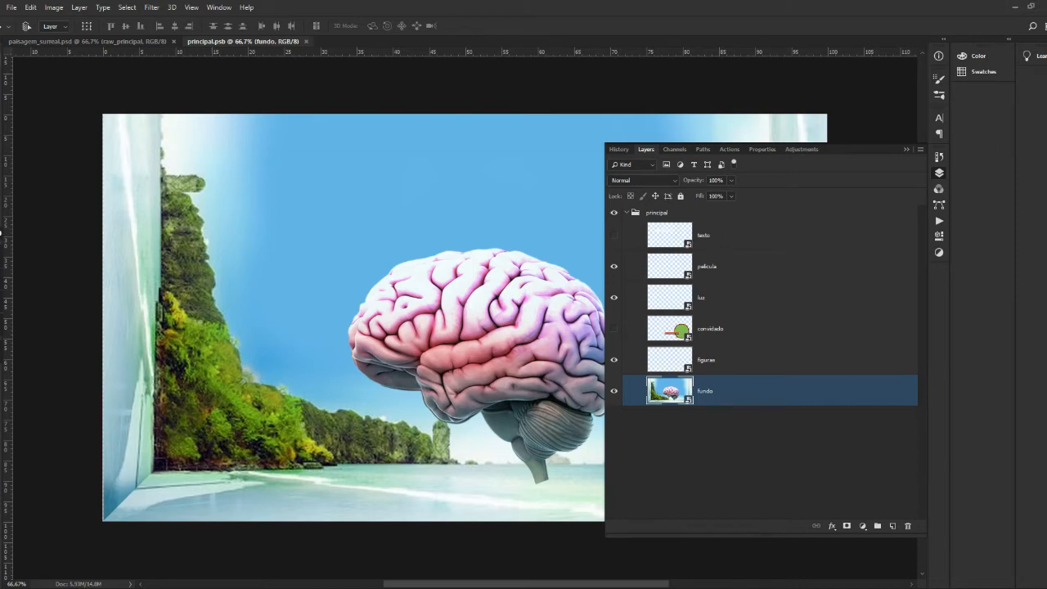
pyautogui.doubleClick(669, 391)
pyautogui.click(761, 474)
pyautogui.click(806, 371)
pyautogui.click(672, 255)
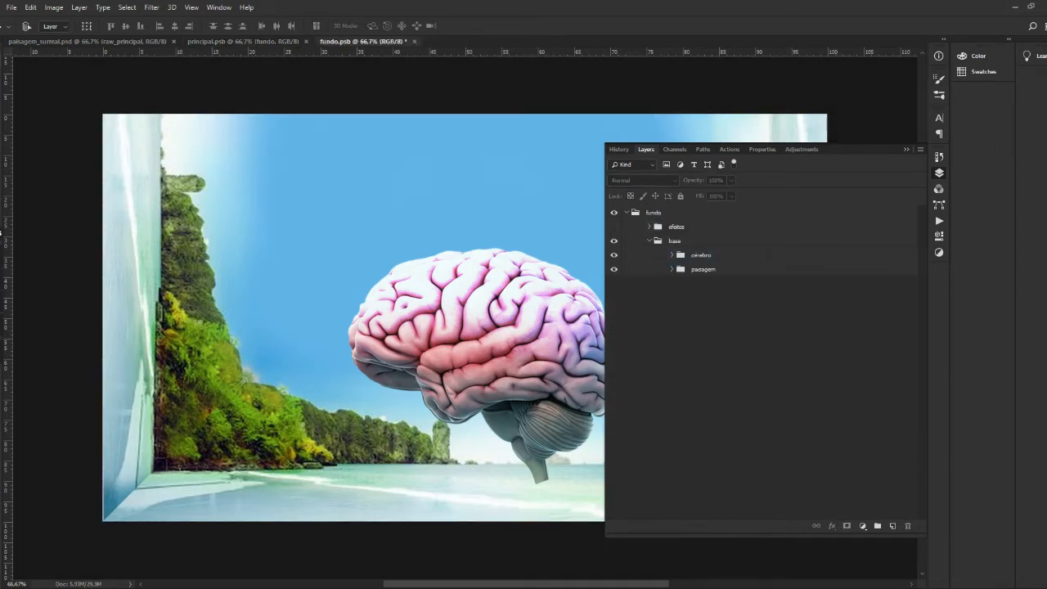
pyautogui.hotkey('ctrl', 's')
# Group all contents of the paisagem group, from Layer 1 up to fundo1, into a subgroup named surreal.
pyautogui.click(672, 269)
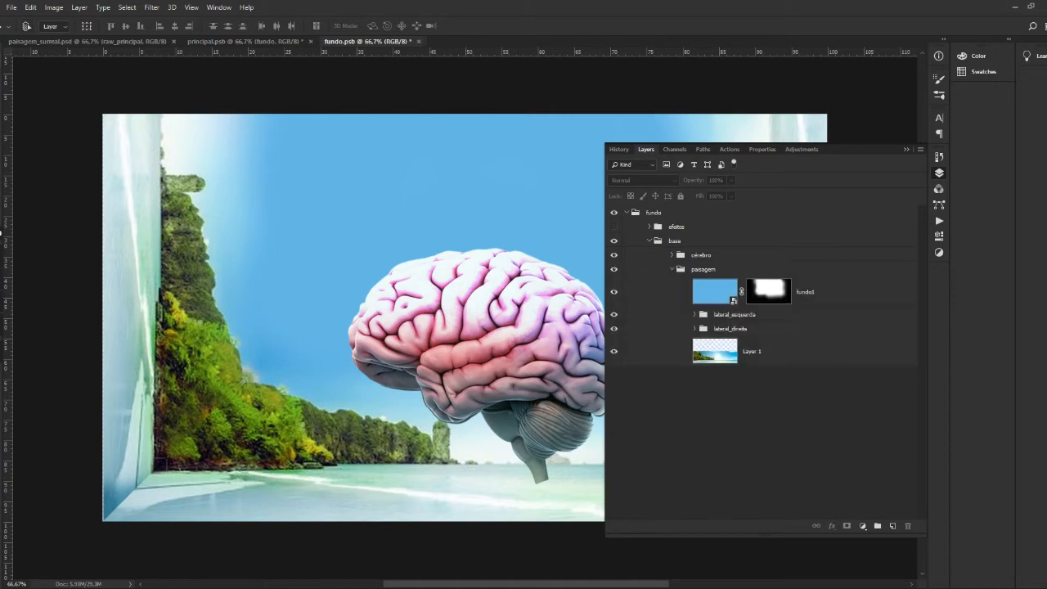
pyautogui.click(761, 352)
pyautogui.hotkey('ctrl', '-')
pyautogui.keyDown('shift'); pyautogui.click(806, 292); pyautogui.keyUp('shift')
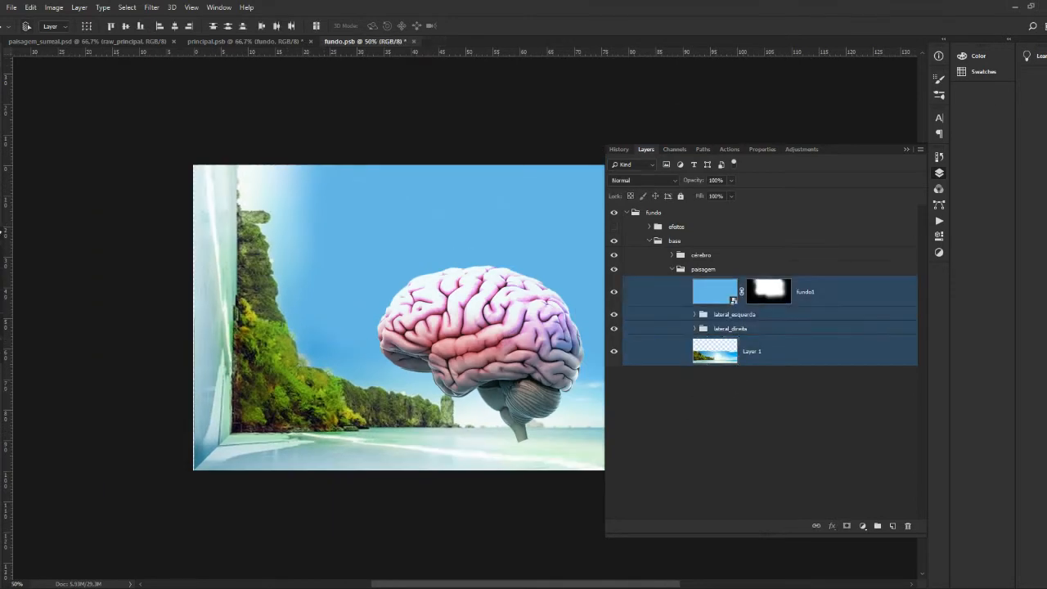
pyautogui.hotkey('ctrl', 'g')
pyautogui.doubleClick(726, 284)
pyautogui.write('surreal')
# Add a Color Balance clipped to the surreal group with midtones Cyan–Red +44, Magenta–Green -74 and Yellow–Blue -34.
pyautogui.click(862, 526)
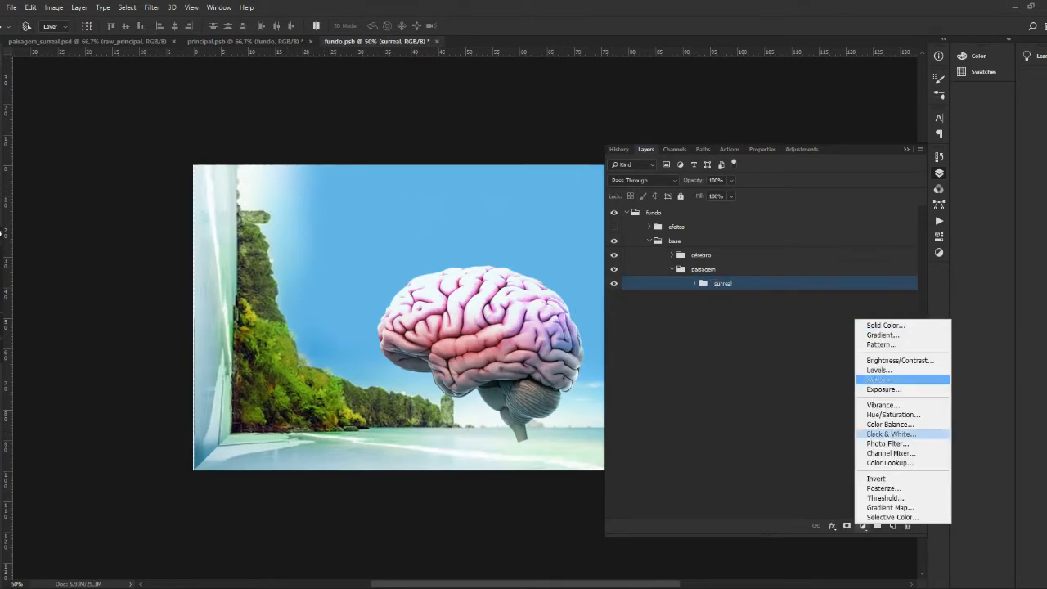
pyautogui.click(889, 425)
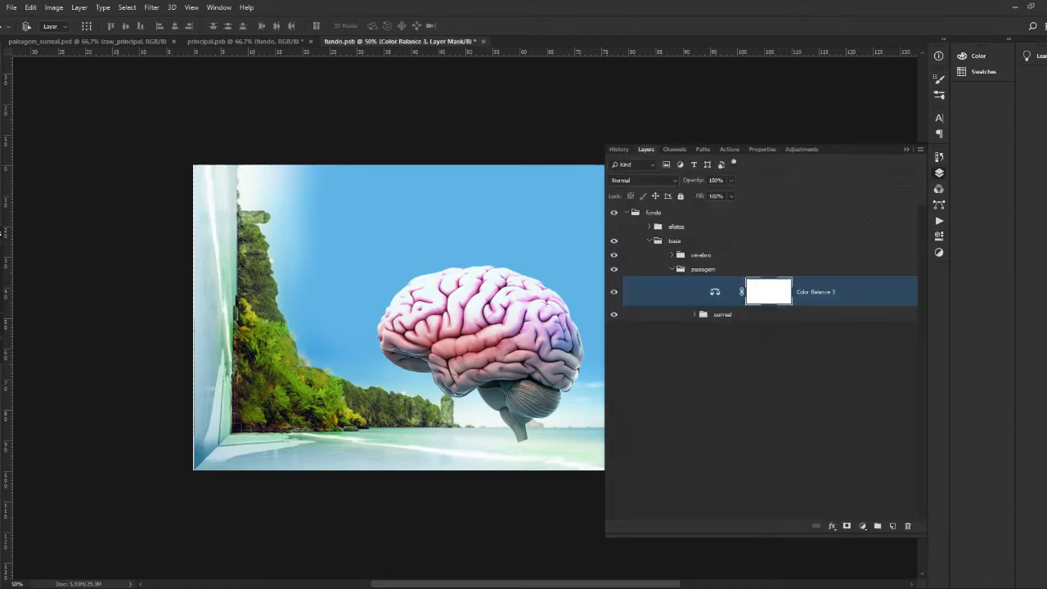
pyautogui.hotkey('ctrl', 'alt', 'g')
pyautogui.doubleClick(738, 292)
pyautogui.moveTo(746, 210)
pyautogui.mouseDown()
pyautogui.moveTo(813, 210)
pyautogui.moveTo(754, 209)
pyautogui.mouseUp()
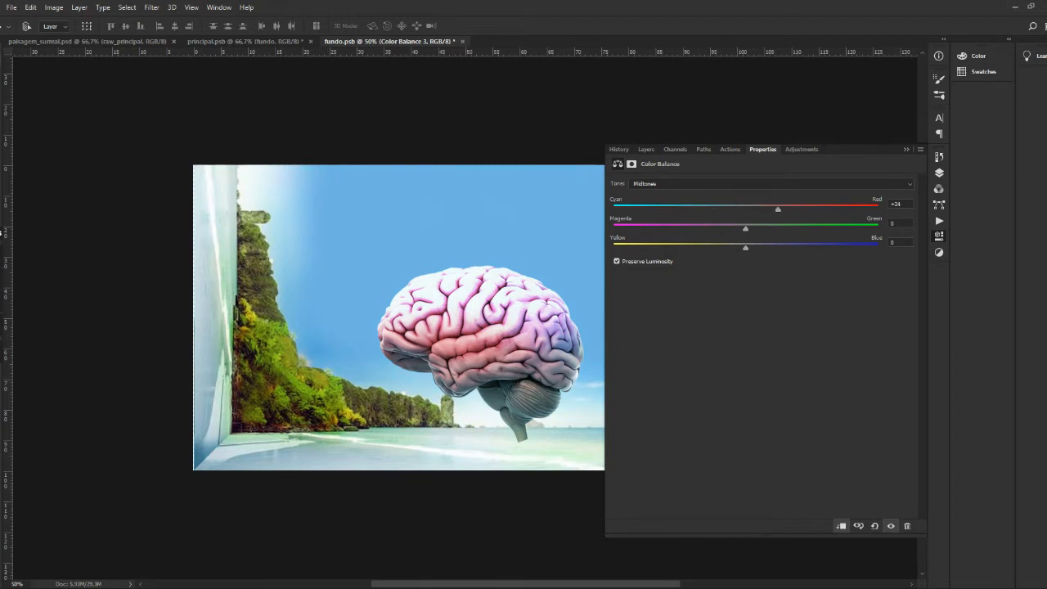
pyautogui.moveTo(679, 229); pyautogui.dragTo(648, 229)
pyautogui.moveTo(778, 209); pyautogui.dragTo(804, 210)
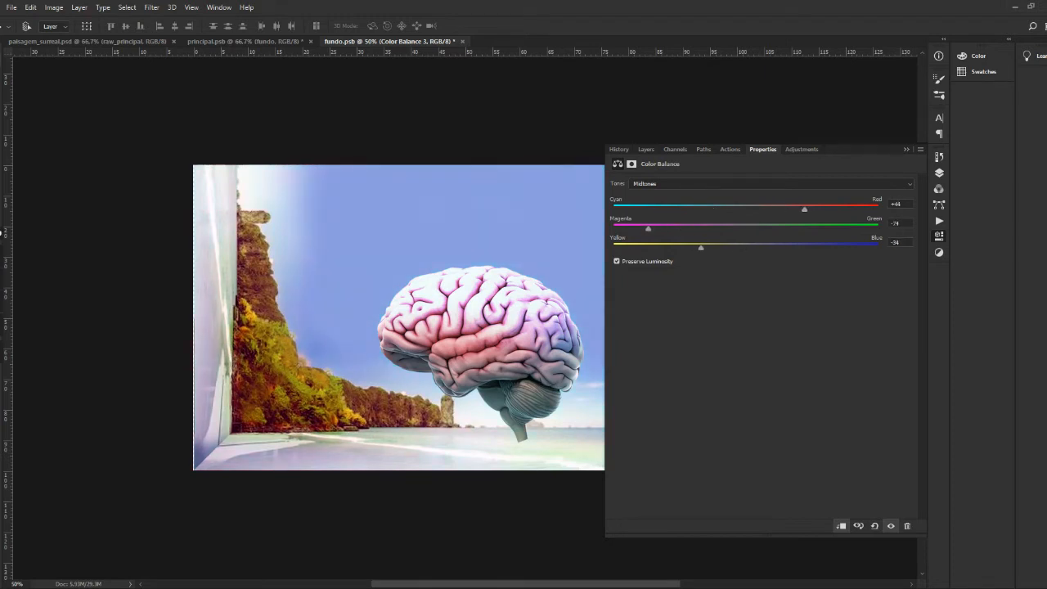
# Invert the Color Balance 3 mask, paint the warm tint over the landscape's lower middle, and save.
pyautogui.click(646, 149)
pyautogui.click(764, 392)
pyautogui.click(792, 292)
pyautogui.hotkey('ctrl', 'i')
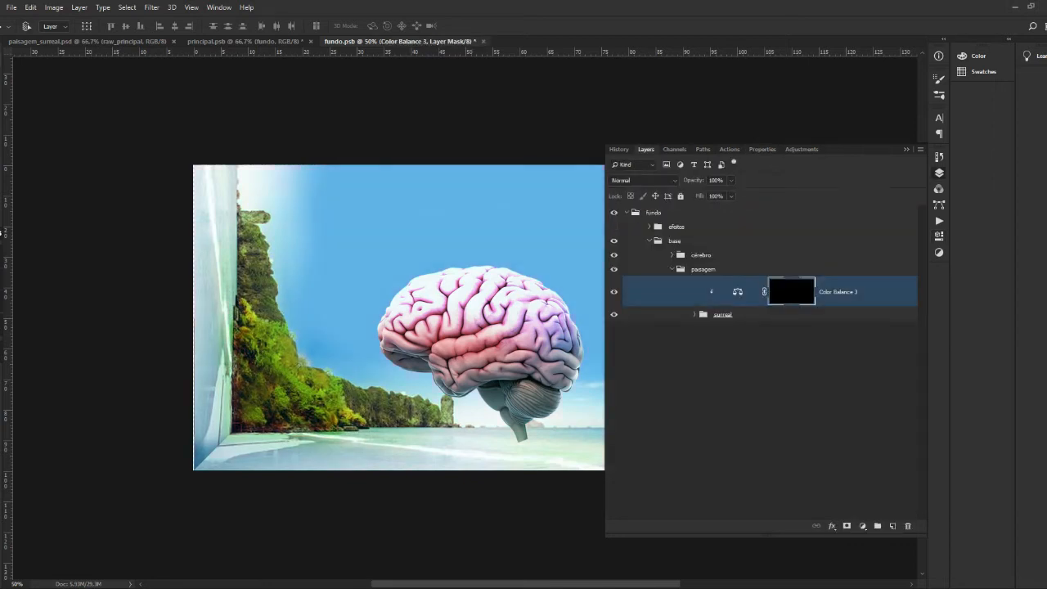
pyautogui.hotkey('ctrl', '-')
pyautogui.hotkey('ctrl', '-')
pyautogui.moveTo(466, 325); pyautogui.dragTo(262, 338)
pyautogui.click(239, 352)
pyautogui.moveTo(311, 361)
pyautogui.mouseDown()
pyautogui.moveTo(208, 374)
pyautogui.moveTo(311, 376)
pyautogui.mouseUp()
pyautogui.press('v')
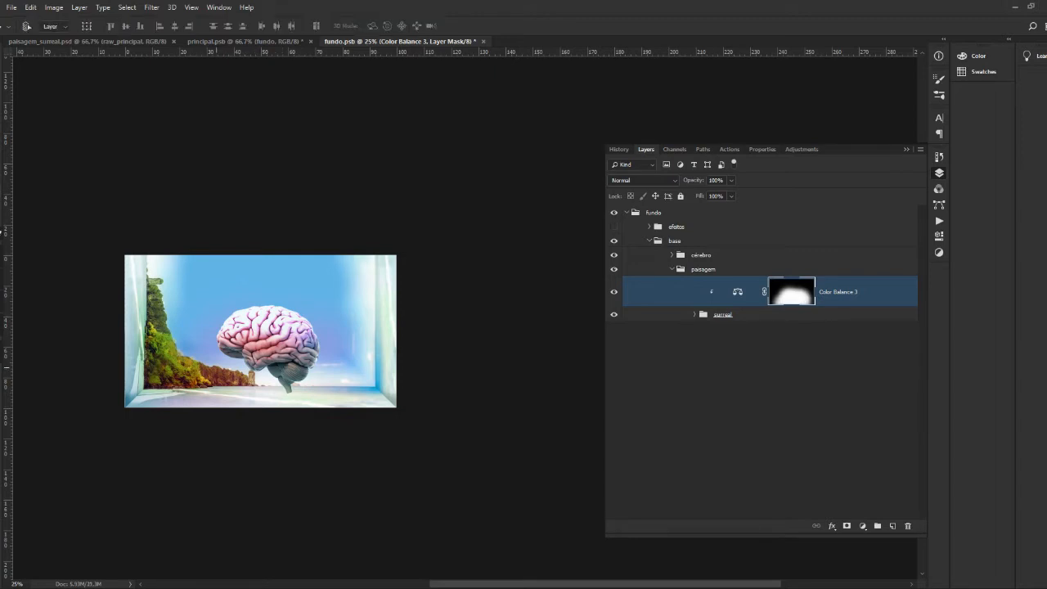
pyautogui.hotkey('ctrl', 's')
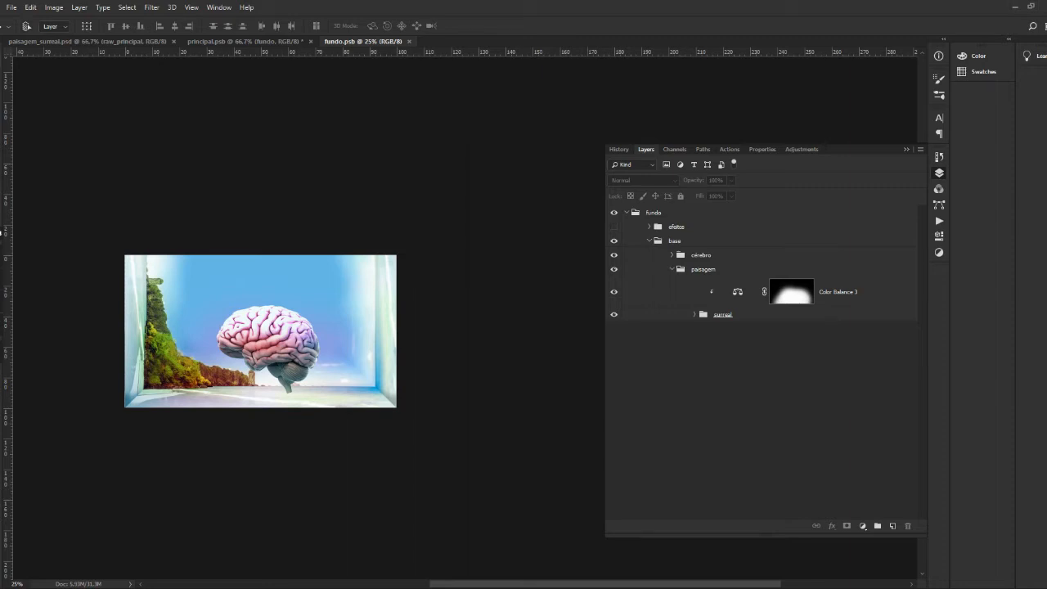
# Enlarge the surreal group slightly from its lower-left corner and reposition it behind the brain.
pyautogui.click(724, 314)
pyautogui.hotkey('ctrl', 't')
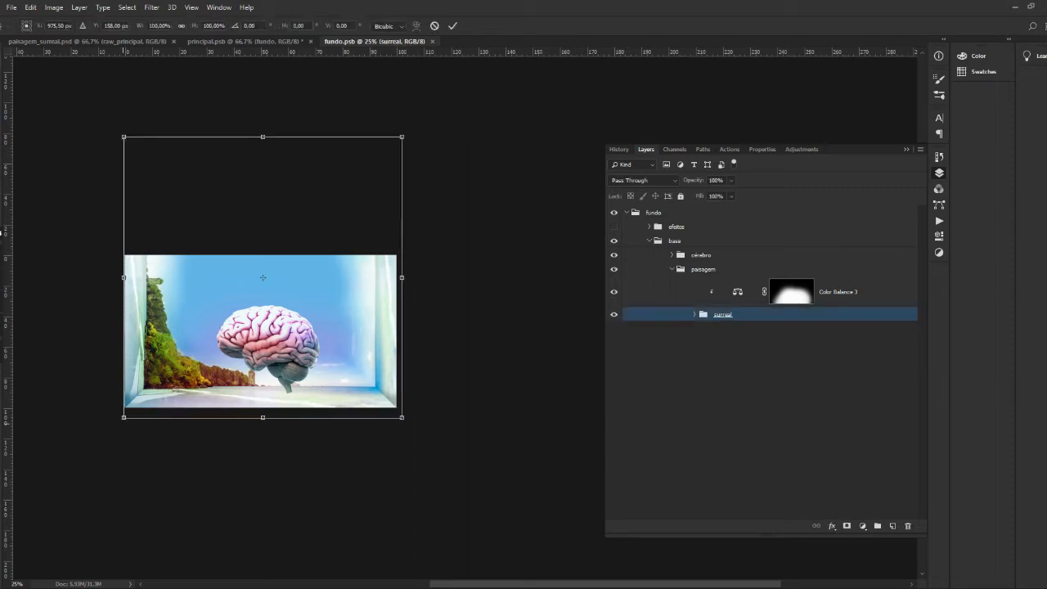
pyautogui.moveTo(122, 420); pyautogui.dragTo(118, 424)
pyautogui.press('Return')
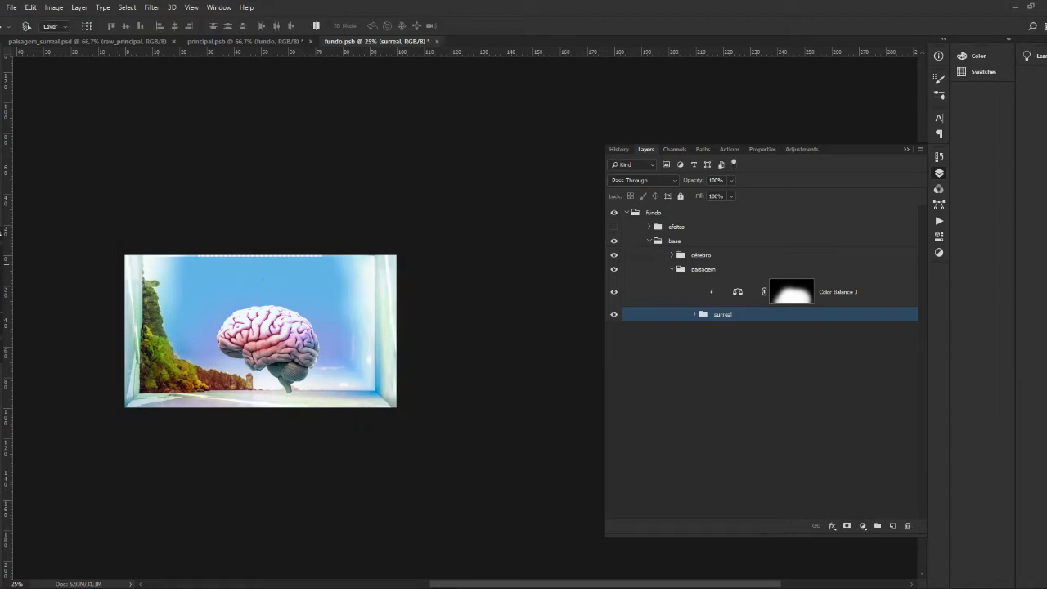
pyautogui.moveTo(274, 296); pyautogui.dragTo(275, 292)
# Enlarge the surreal group again from its upper-right corner, nudge it to cover the canvas, and save.
pyautogui.hotkey('ctrl', 't')
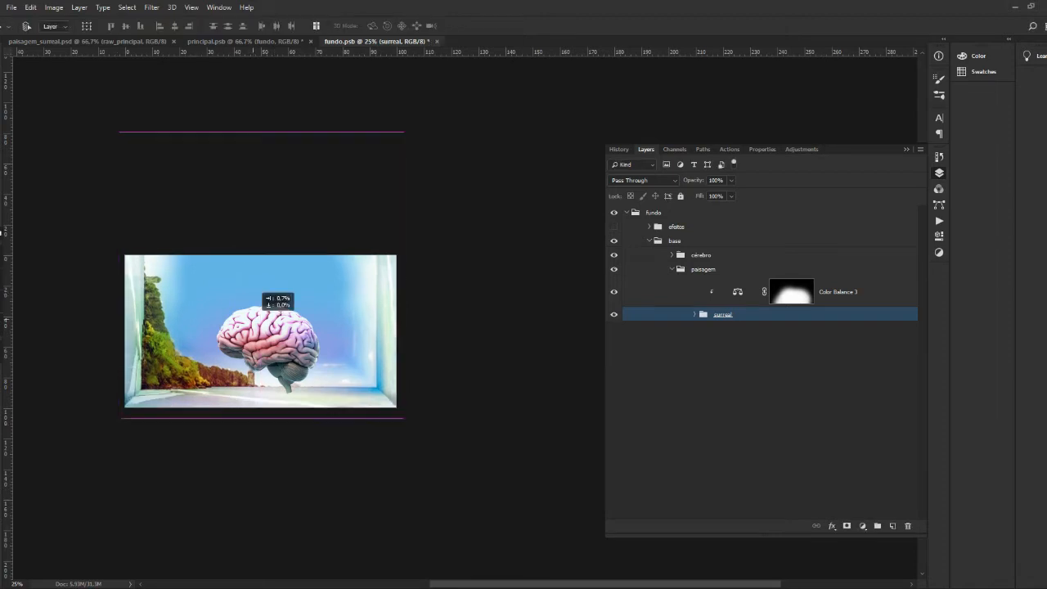
pyautogui.moveTo(403, 133); pyautogui.dragTo(407, 131)
pyautogui.press('Left')
pyautogui.press('Down')
pyautogui.press('Down')
pyautogui.press('Down')
pyautogui.press('Right')
pyautogui.press('Return')
pyautogui.click(407, 131)
pyautogui.hotkey('ctrl', 's')
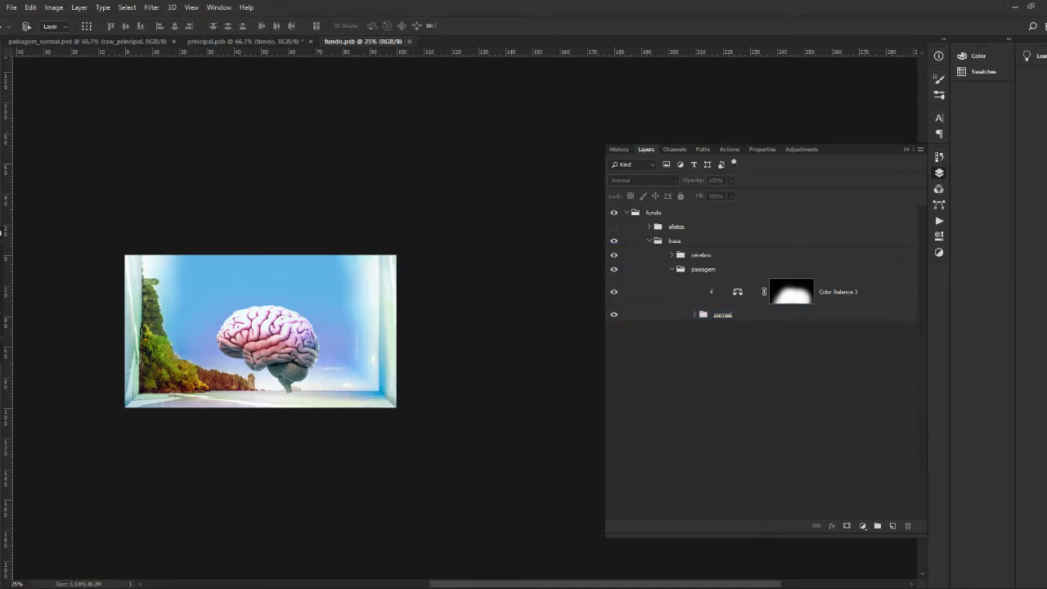
# Duplicate the cérebro group, hide the original, and convert the copy to a smart object.
pyautogui.click(672, 256)
pyautogui.click(671, 424)
pyautogui.click(838, 340)
pyautogui.click(701, 255)
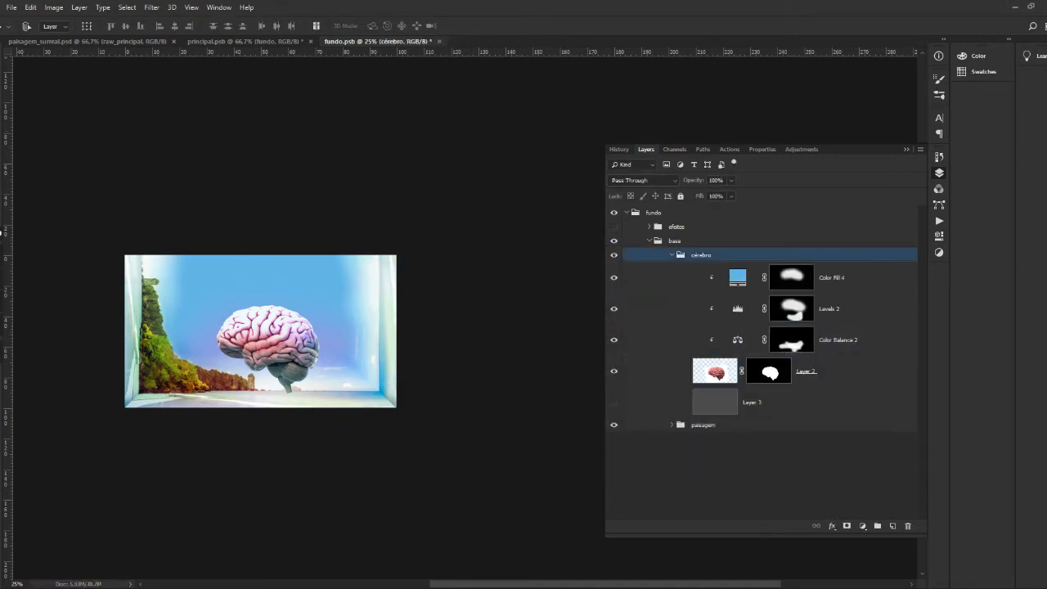
pyautogui.click(671, 255)
pyautogui.hotkey('ctrl', 'j')
pyautogui.click(614, 269)
pyautogui.rightClick(709, 253)
pyautogui.click(755, 378)
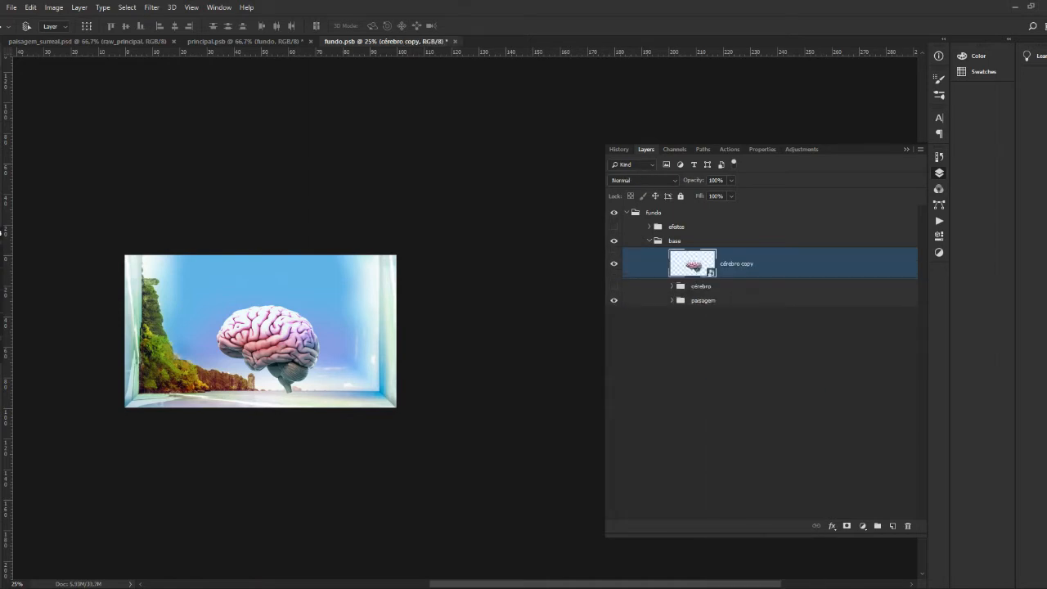
# Add a white Outer Glow to cérebro copy in Vivid Light with 48% opacity, 7% spread and 67% range, then save.
pyautogui.doubleClick(806, 264)
pyautogui.click(608, 247)
pyautogui.moveTo(789, 173); pyautogui.dragTo(779, 172)
pyautogui.moveTo(822, 99); pyautogui.dragTo(801, 100)
pyautogui.moveTo(817, 236)
pyautogui.mouseDown()
pyautogui.moveTo(795, 236)
pyautogui.moveTo(811, 236)
pyautogui.mouseUp()
pyautogui.moveTo(800, 185); pyautogui.dragTo(818, 185)
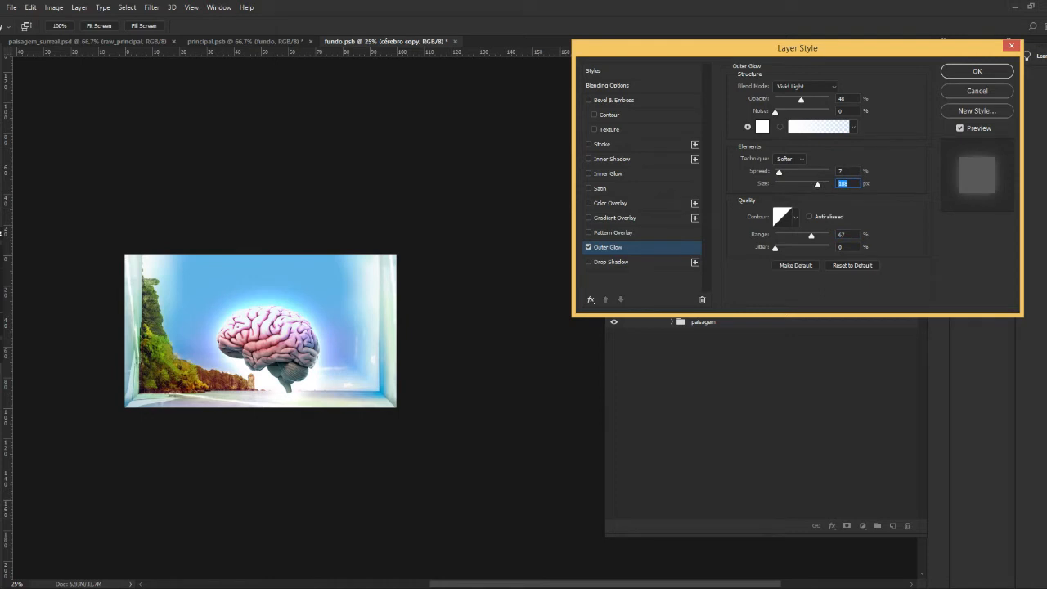
pyautogui.click(977, 72)
pyautogui.hotkey('ctrl', 's')
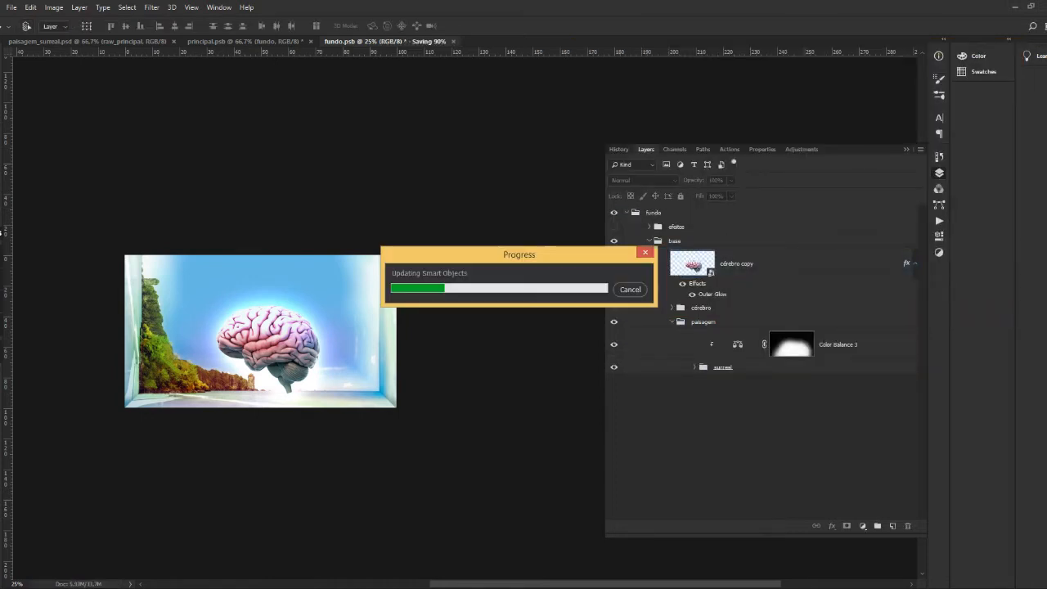
# Duplicate the paisagem group, convert the copy to a smart object, and remove the original cérebro and paisagem groups.
pyautogui.click(673, 322)
pyautogui.click(704, 322)
pyautogui.hotkey('ctrl', 'j')
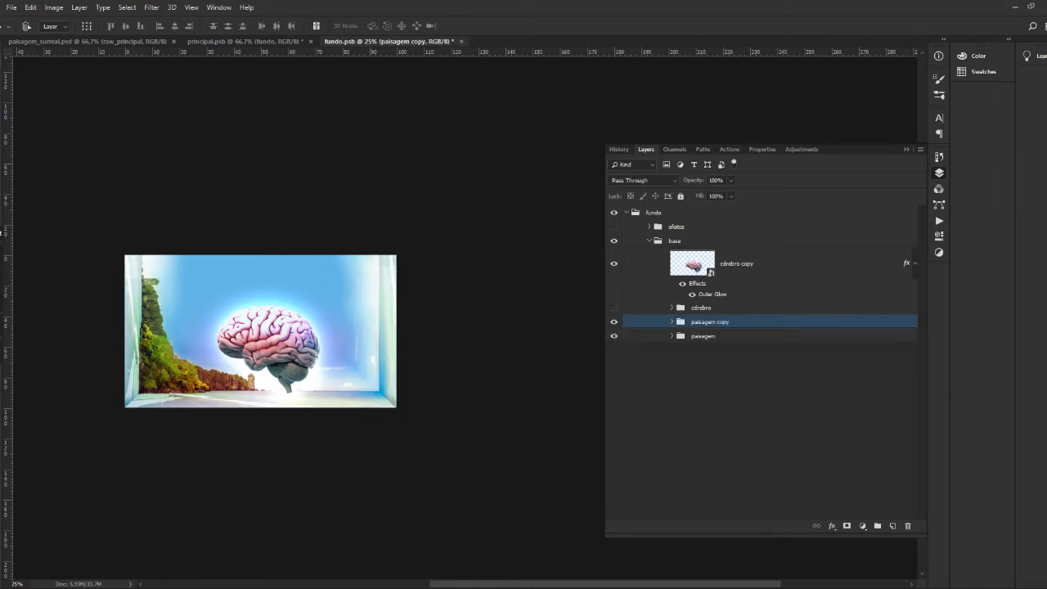
pyautogui.click(614, 336)
pyautogui.rightClick(877, 323)
pyautogui.click(916, 381)
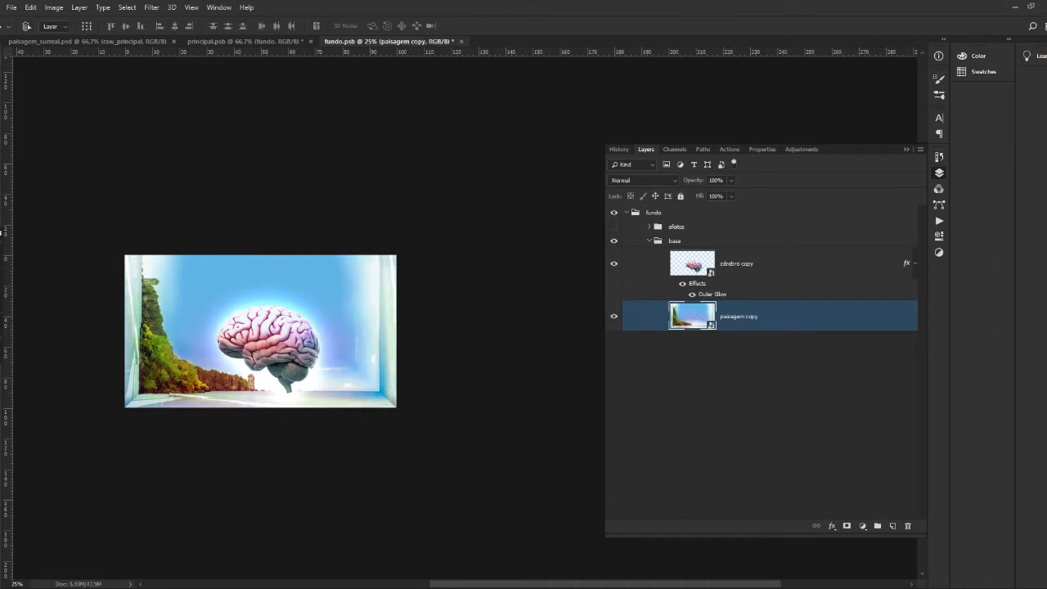
pyautogui.doubleClick(818, 317)
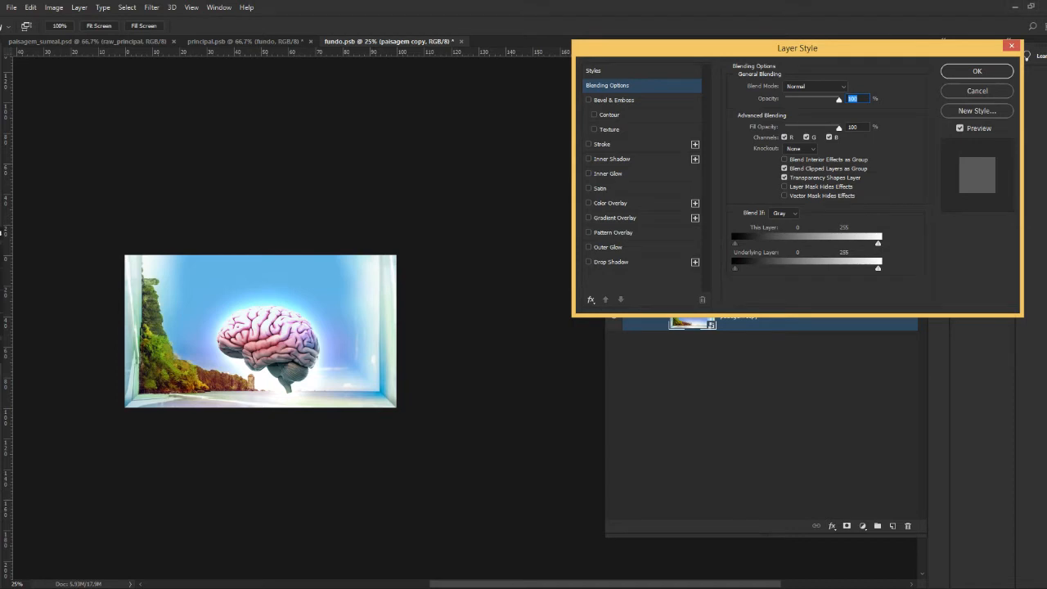
pyautogui.press('Escape')
pyautogui.doubleClick(818, 317)
pyautogui.press('Escape')
# Darken the landscape inside the paisagem copy smart object with a clipped Brightness/Contrast adjustment, lowering brightness and raising contrast, and save it.
pyautogui.doubleClick(693, 317)
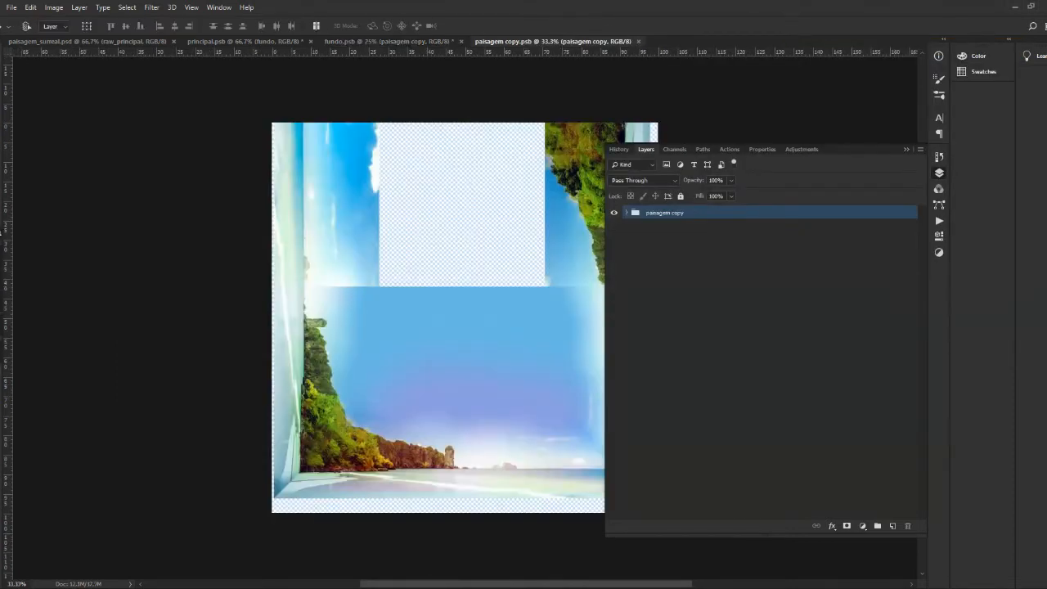
pyautogui.click(679, 276)
pyautogui.click(863, 526)
pyautogui.click(892, 360)
pyautogui.moveTo(762, 212); pyautogui.dragTo(674, 212)
pyautogui.moveTo(761, 234); pyautogui.dragTo(854, 234)
pyautogui.press('F8')
pyautogui.press('F7')
pyautogui.hotkey('ctrl', 's')
pyautogui.hotkey('ctrl', 'w')
pyautogui.press('Return')
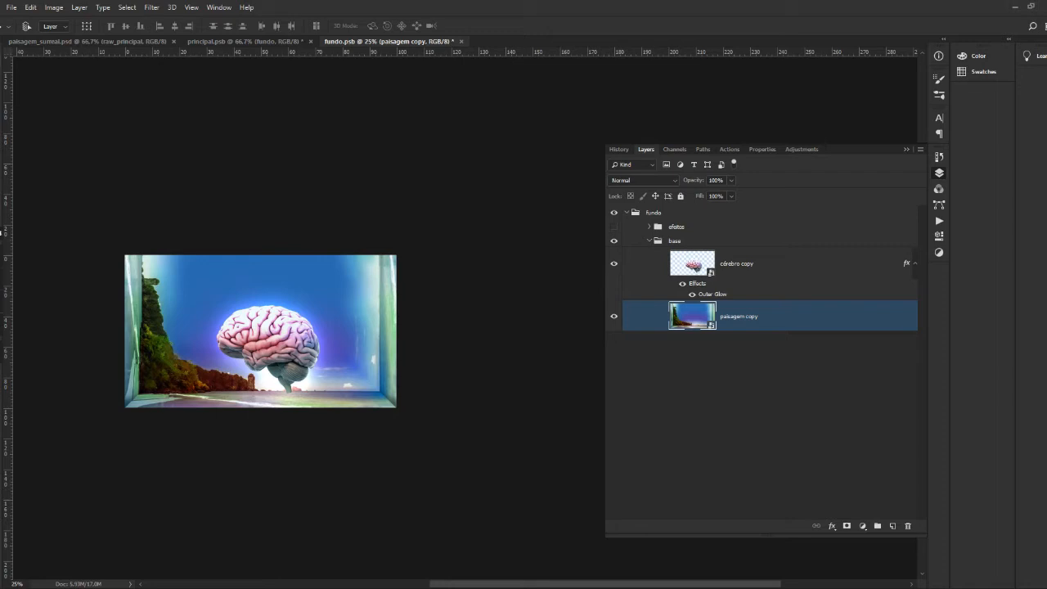
# Duplicate the paisagem copy smart object and delete the Brightness/Contrast adjustment inside it, saving and closing its contents.
pyautogui.hotkey('ctrl', 'j')
pyautogui.doubleClick(692, 347)
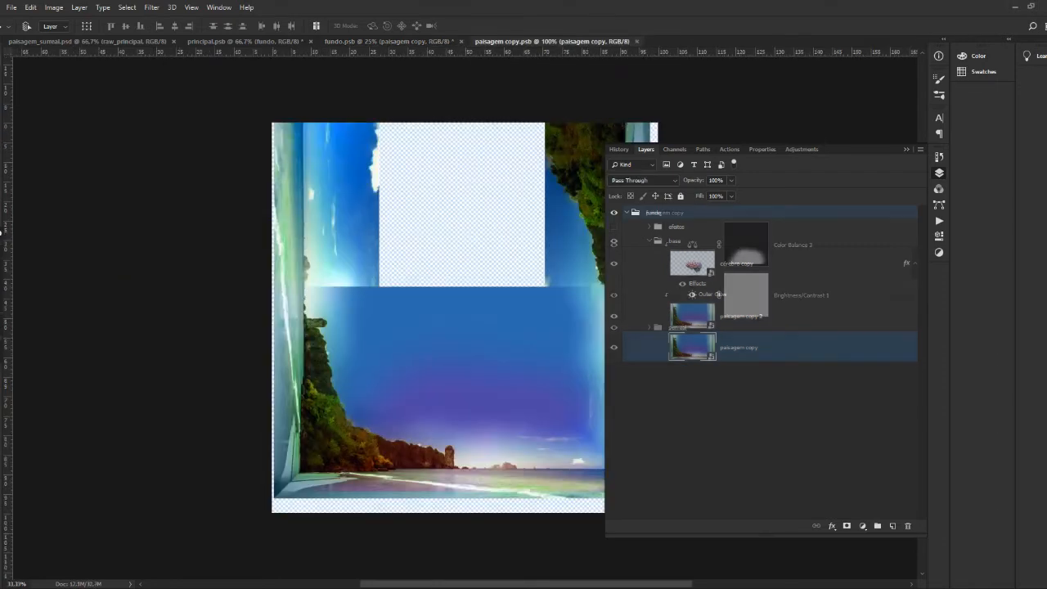
pyautogui.click(802, 294)
pyautogui.press('Delete')
pyautogui.hotkey('ctrl', 's')
pyautogui.hotkey('ctrl', 'w')
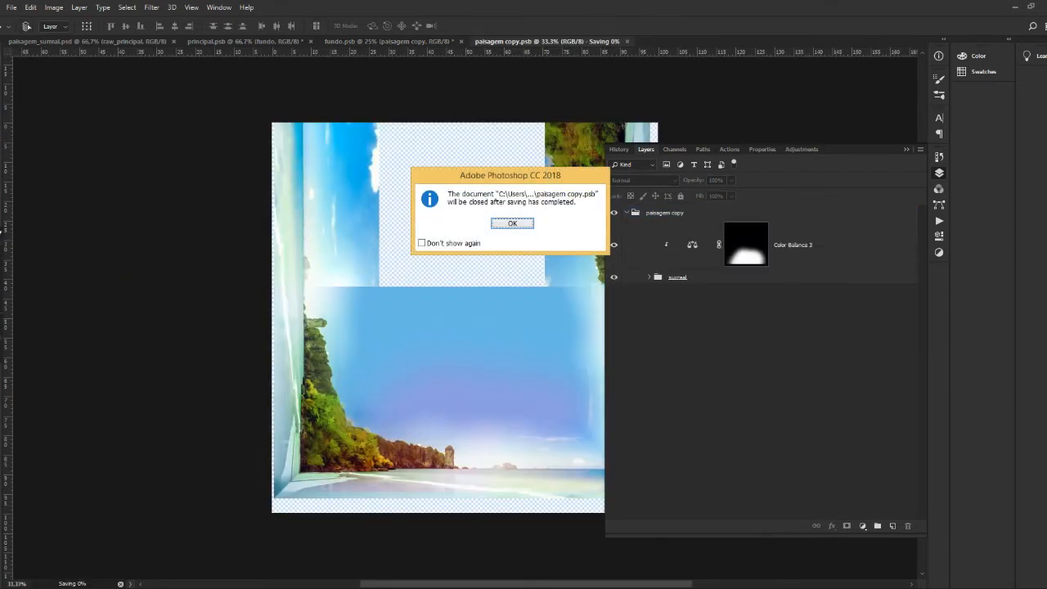
pyautogui.press('Return')
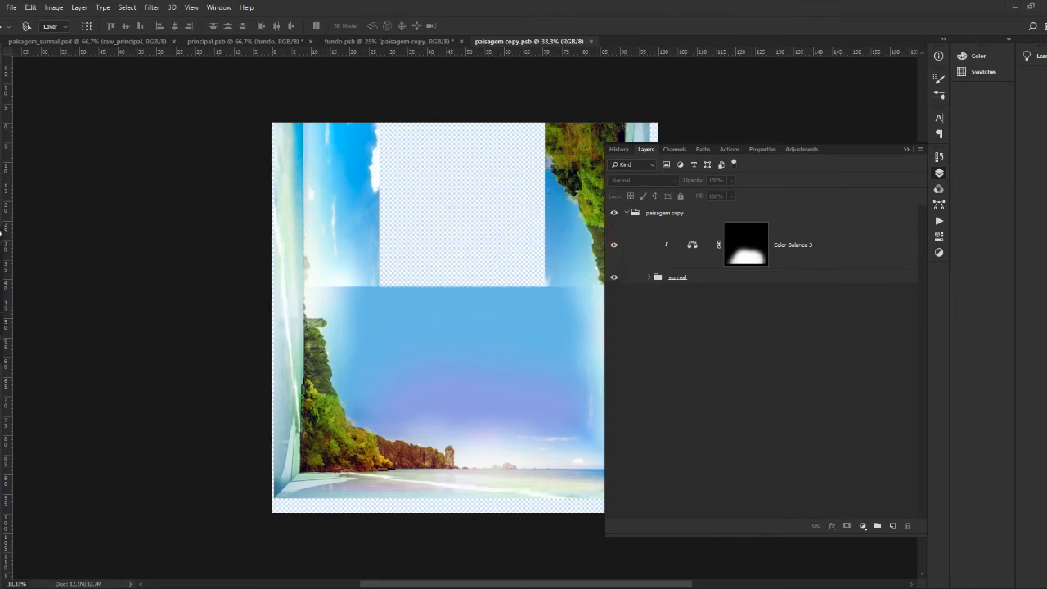
pyautogui.click(741, 316)
pyautogui.click(847, 527)
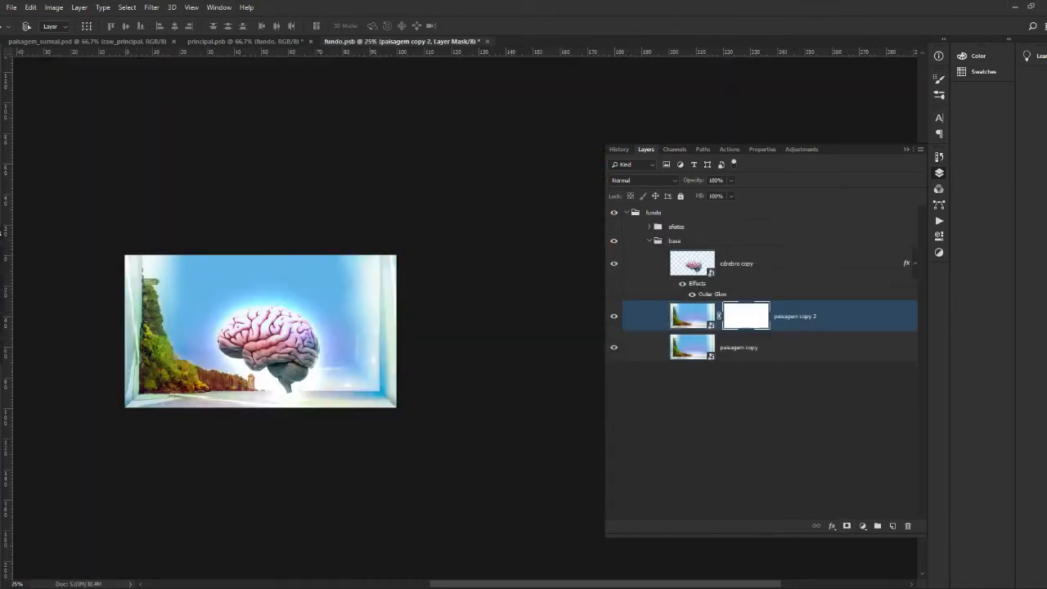
pyautogui.hotkey('ctrl', 'i')
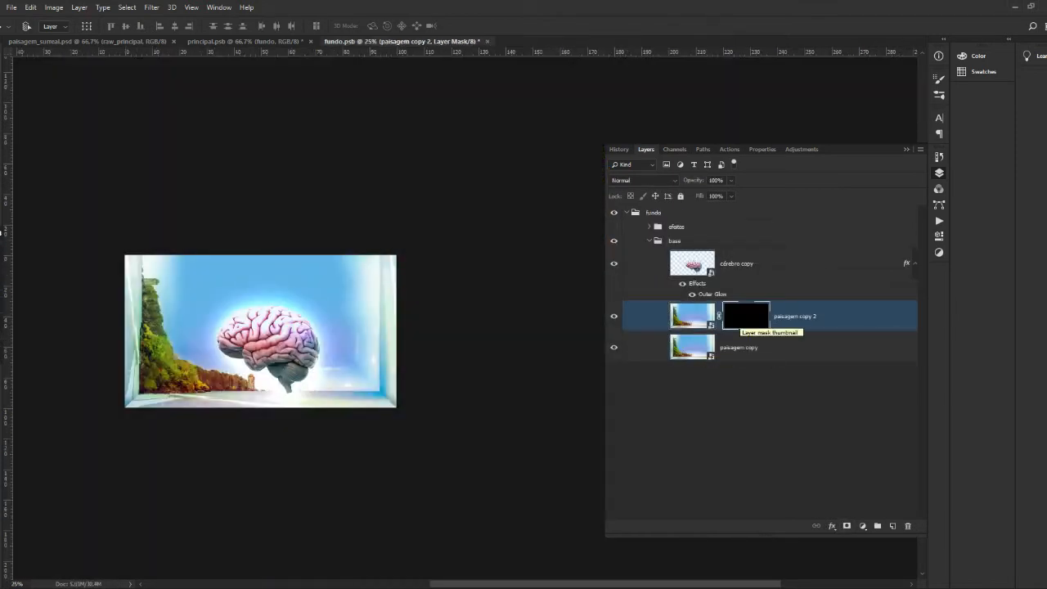
pyautogui.press('Delete')
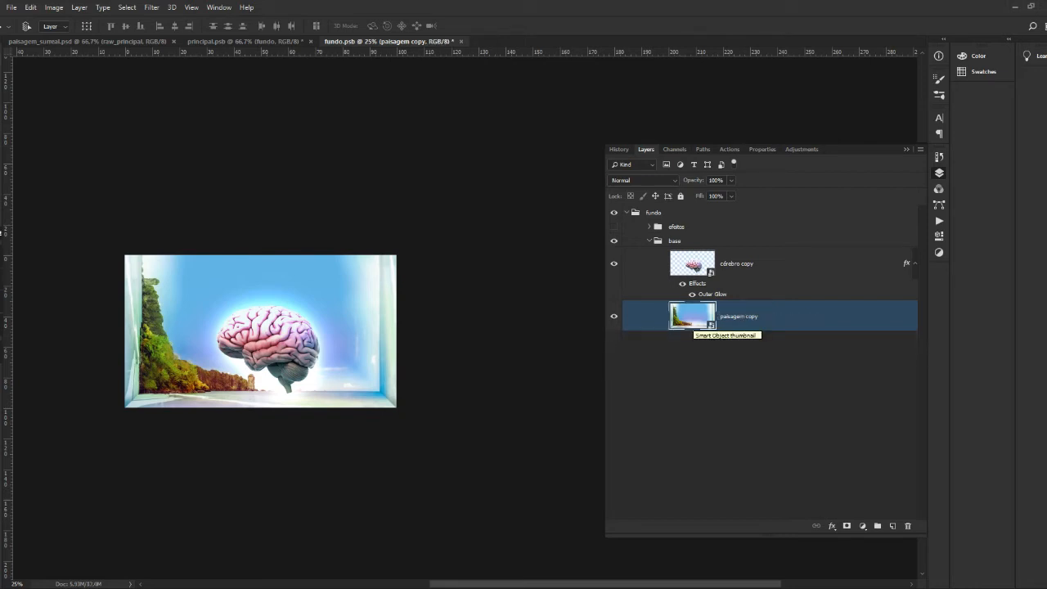
pyautogui.rightClick(691, 316)
pyautogui.press('Escape')
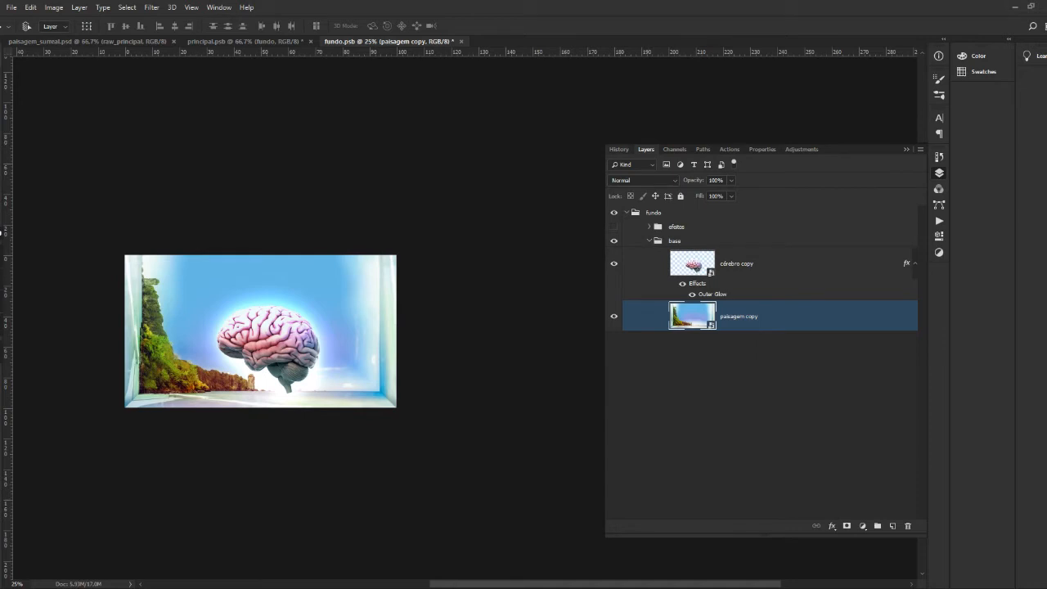
# Revert the document history to the last Convert to Smart Object state and open the paisagem copy1 smart object's contents.
pyautogui.click(619, 150)
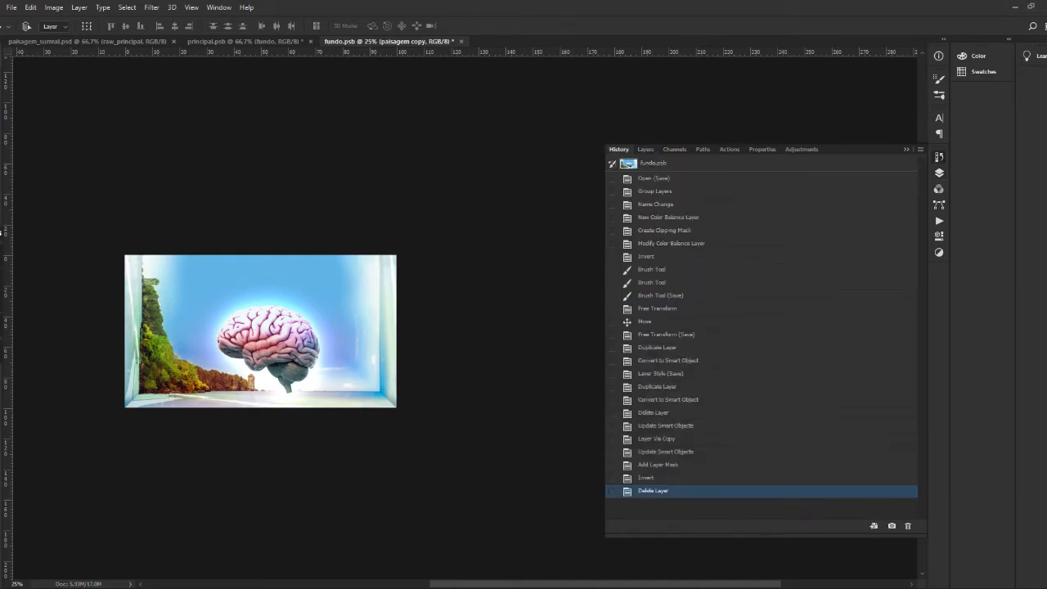
pyautogui.click(669, 400)
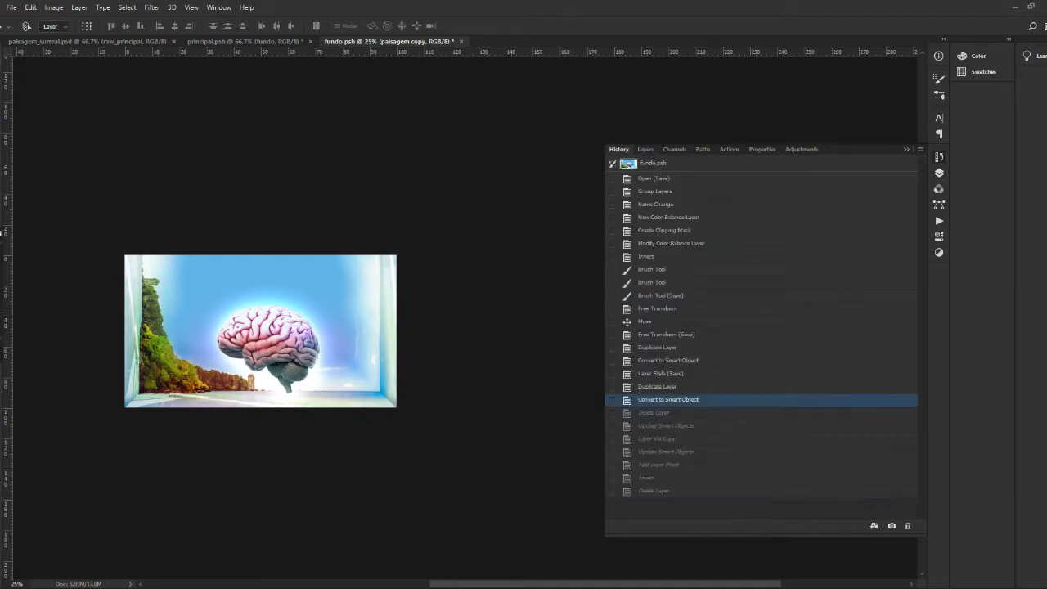
pyautogui.click(646, 149)
pyautogui.click(736, 425)
pyautogui.click(739, 331)
pyautogui.doubleClick(692, 329)
# Clip a Brightness/Contrast adjustment to the surreal group with brightness -101 and raised contrast, saving and closing the smart object.
pyautogui.click(704, 278)
pyautogui.click(862, 526)
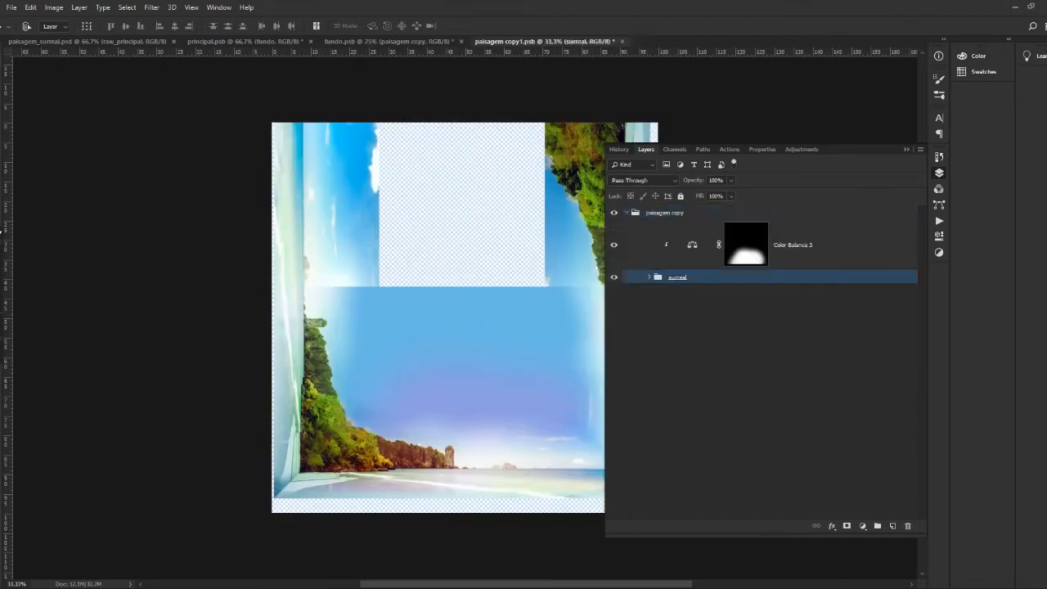
pyautogui.click(898, 358)
pyautogui.moveTo(761, 211); pyautogui.dragTo(661, 211)
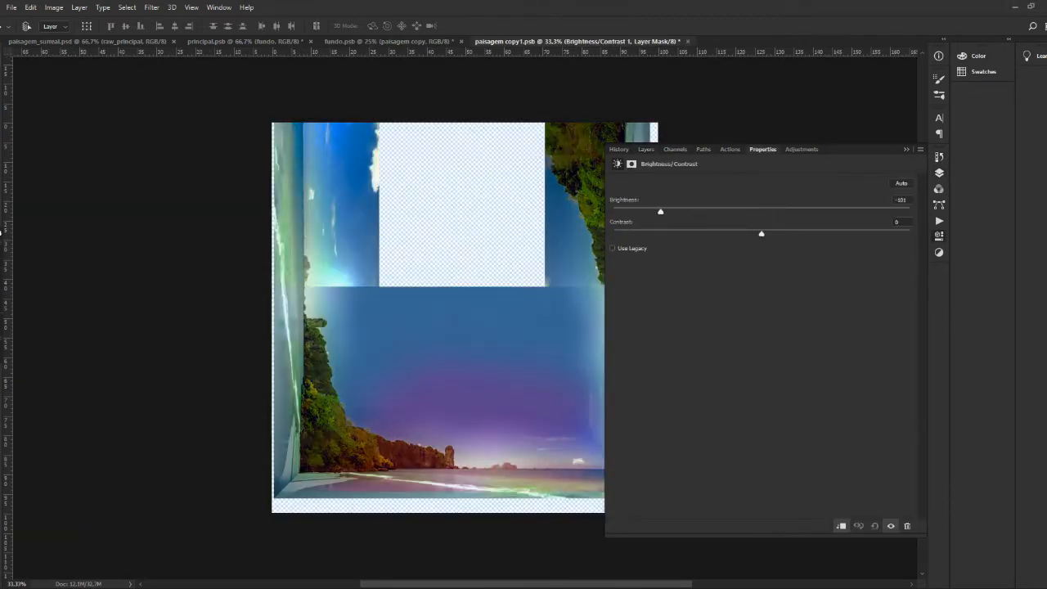
pyautogui.moveTo(761, 234); pyautogui.dragTo(848, 234)
pyautogui.click(646, 149)
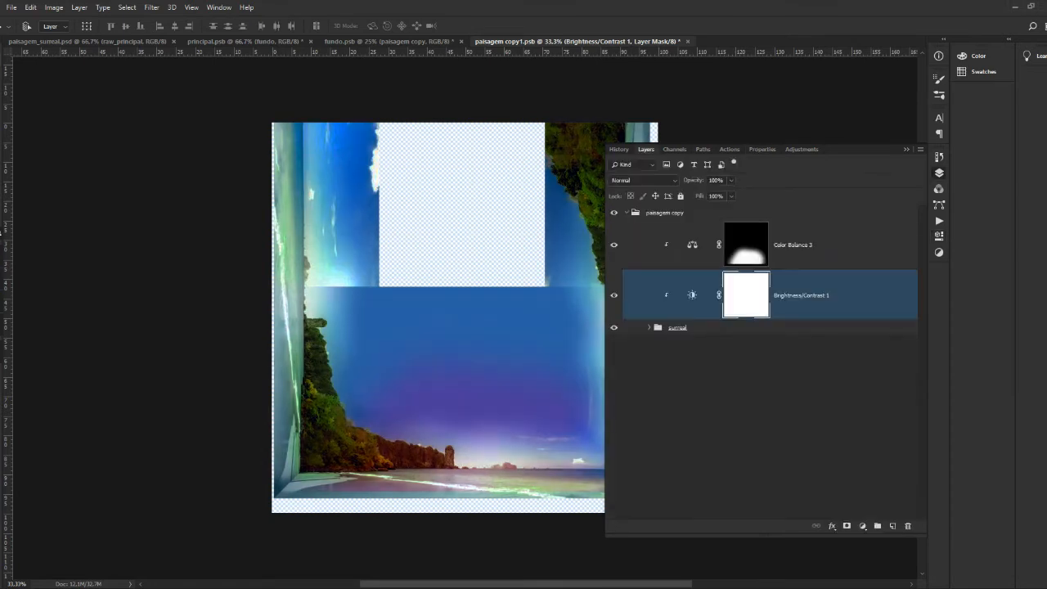
pyautogui.hotkey('ctrl', 's')
pyautogui.hotkey('ctrl', 'w')
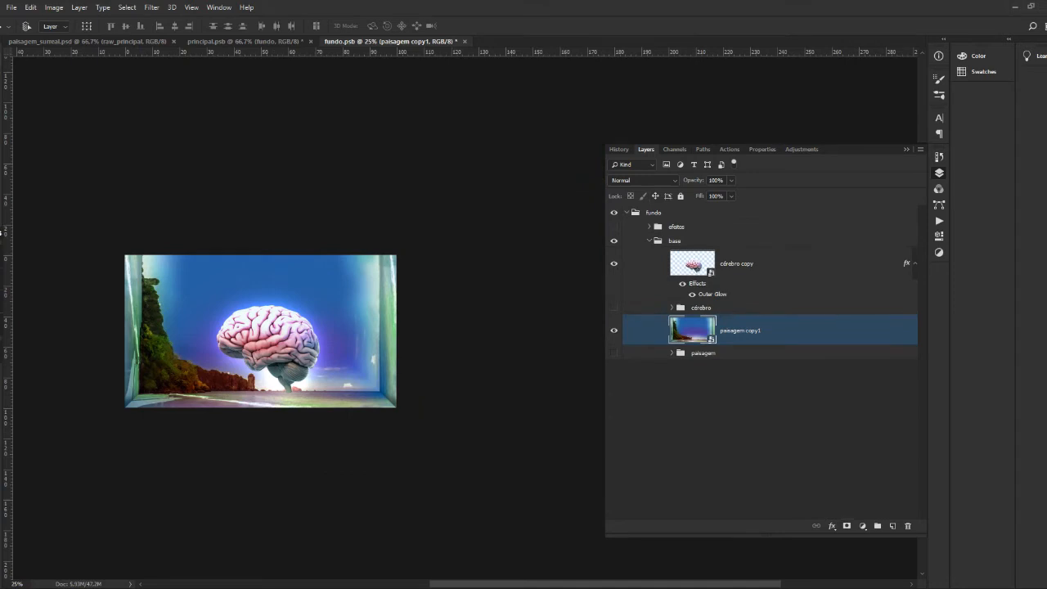
# Show the paisagem group, add an inverted mask to paisagem copy1, paint its upper and side edges white around the brain, and save.
pyautogui.click(847, 526)
pyautogui.click(614, 353)
pyautogui.hotkey('ctrl', 'i')
pyautogui.press('b')
pyautogui.moveTo(135, 409); pyautogui.dragTo(135, 282)
pyautogui.moveTo(185, 227)
pyautogui.mouseDown()
pyautogui.moveTo(217, 226)
pyautogui.moveTo(400, 341)
pyautogui.moveTo(396, 427)
pyautogui.mouseUp()
pyautogui.moveTo(377, 234); pyautogui.dragTo(291, 214)
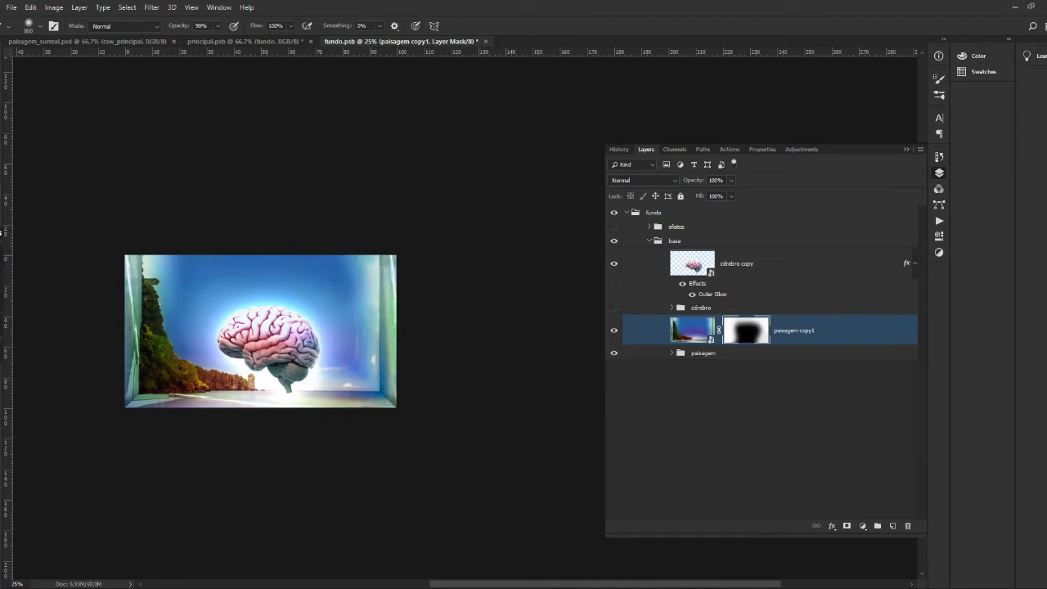
pyautogui.moveTo(322, 425)
pyautogui.mouseDown()
pyautogui.moveTo(352, 409)
pyautogui.moveTo(286, 416)
pyautogui.moveTo(185, 383)
pyautogui.mouseUp()
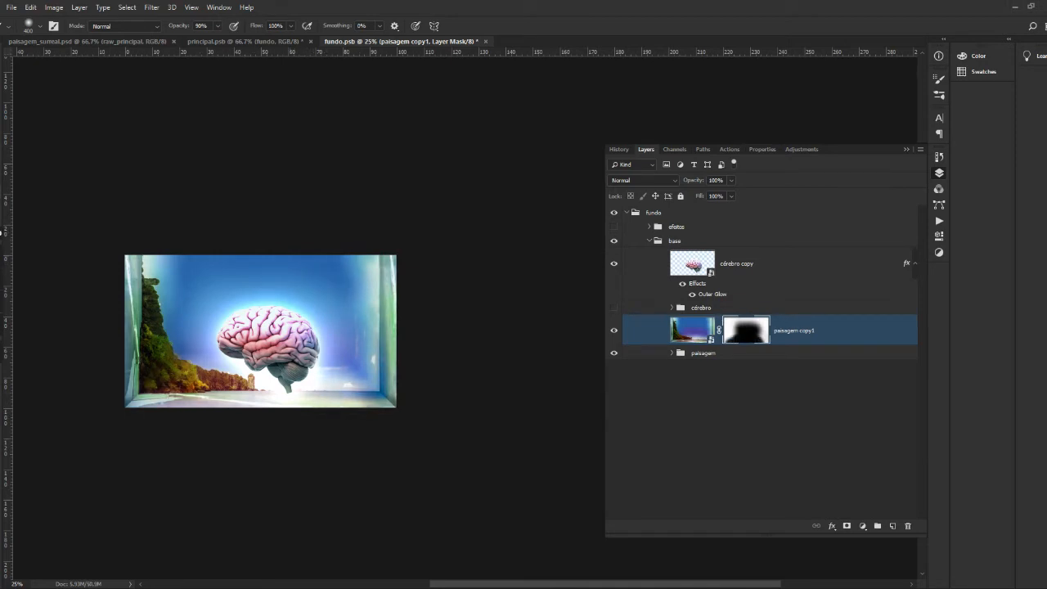
pyautogui.click(672, 354)
pyautogui.click(839, 376)
pyautogui.click(769, 458)
pyautogui.hotkey('ctrl', 's')
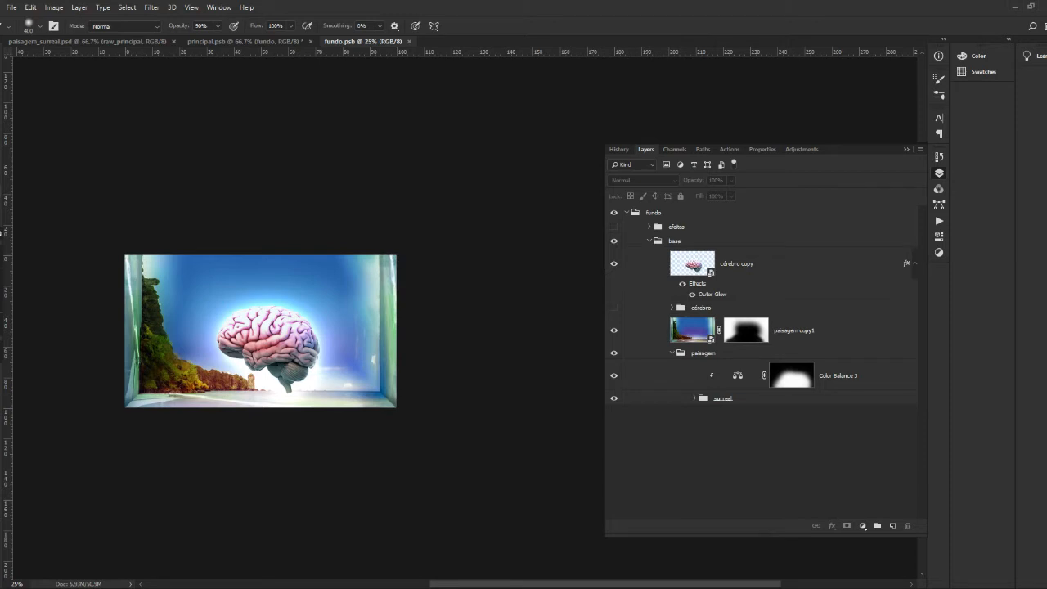
pyautogui.click(839, 376)
pyautogui.click(777, 398)
pyautogui.click(862, 526)
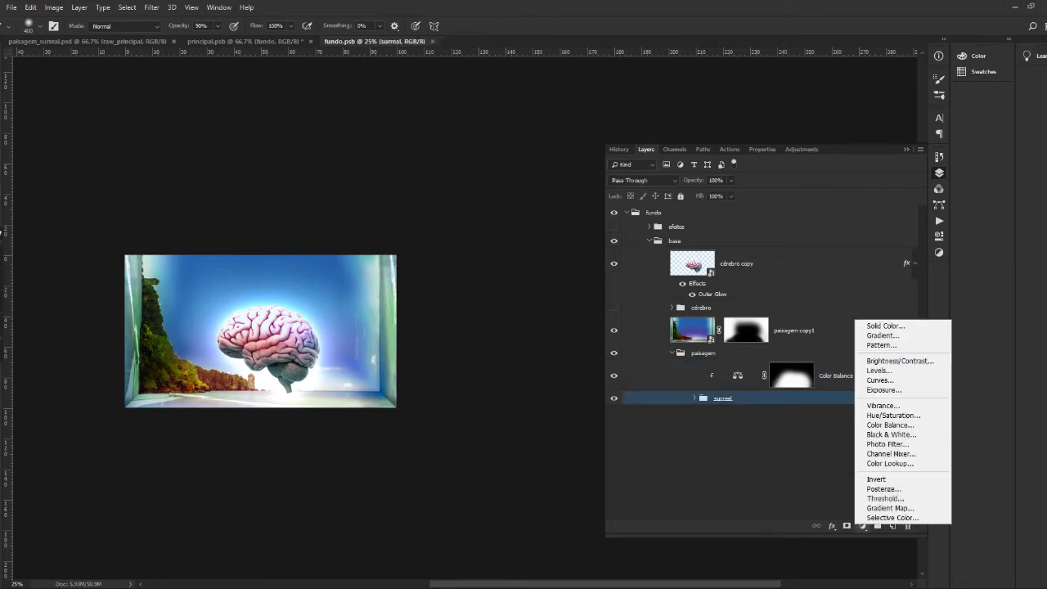
pyautogui.click(880, 326)
pyautogui.write('000000')
pyautogui.press('Return')
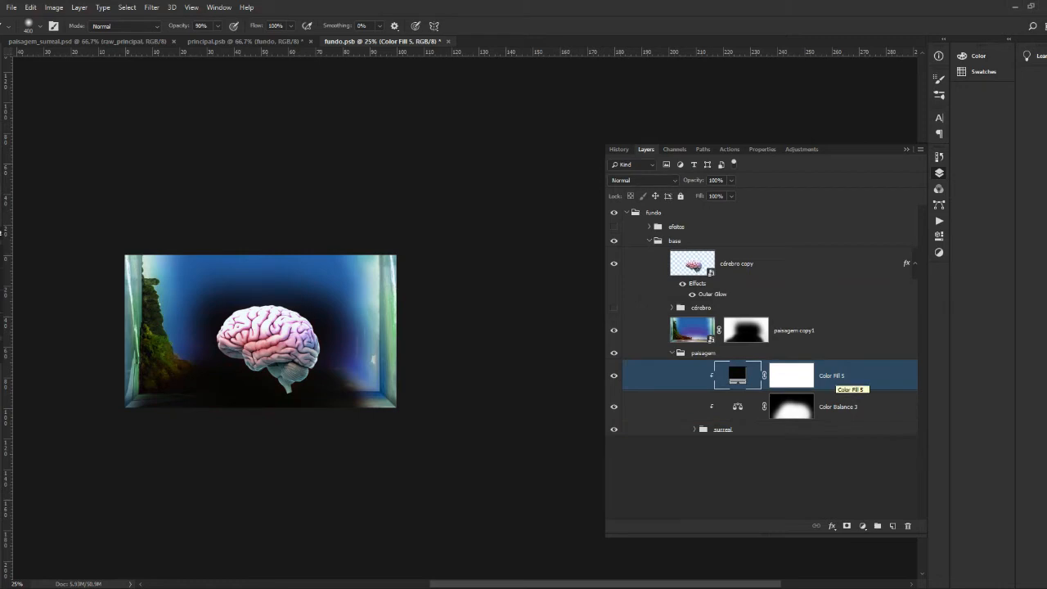
pyautogui.press('Delete')
# Inside the paisagem copy1 smart object, add a clipped blue 2962a6 Solid Color fill above Brightness/Contrast 1 and invert its mask.
pyautogui.doubleClick(693, 331)
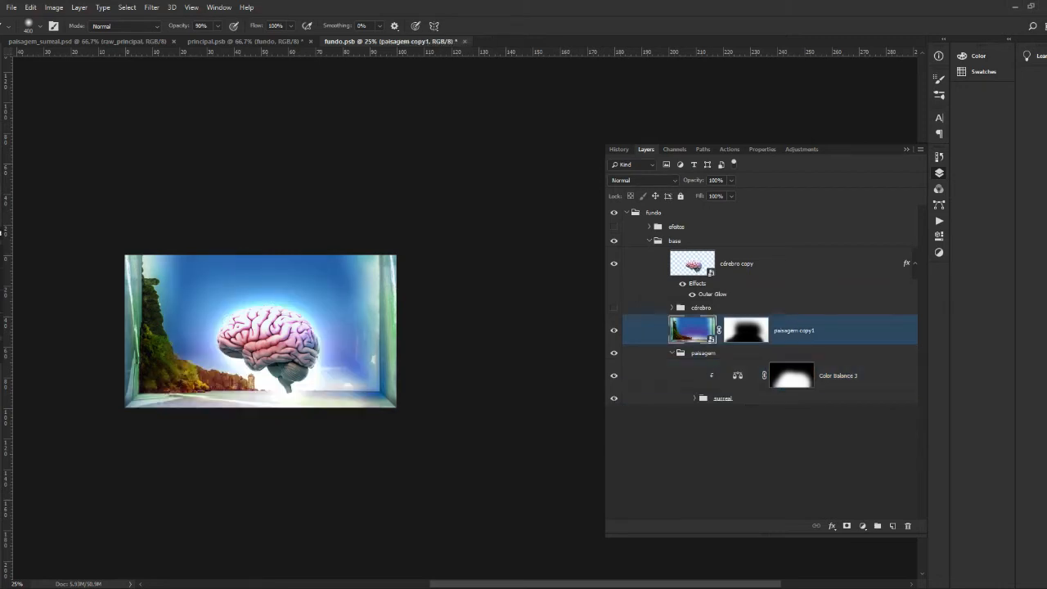
pyautogui.click(794, 246)
pyautogui.click(802, 296)
pyautogui.hotkey('ctrl', '-')
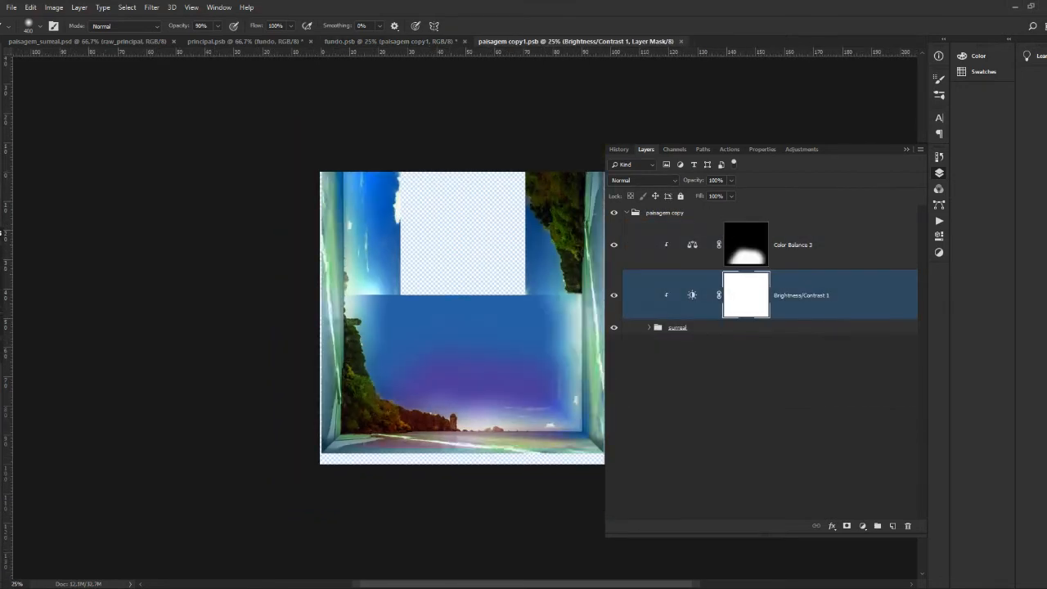
pyautogui.click(863, 526)
pyautogui.click(883, 328)
pyautogui.click(821, 404)
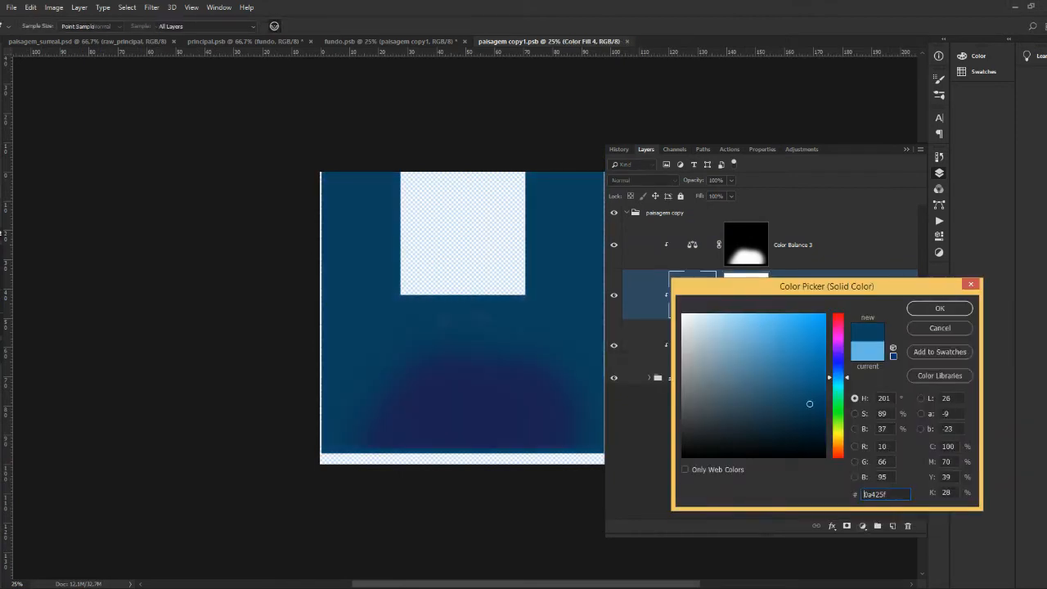
pyautogui.click(940, 308)
pyautogui.hotkey('ctrl', 'i')
pyautogui.doubleClick(692, 295)
pyautogui.click(785, 365)
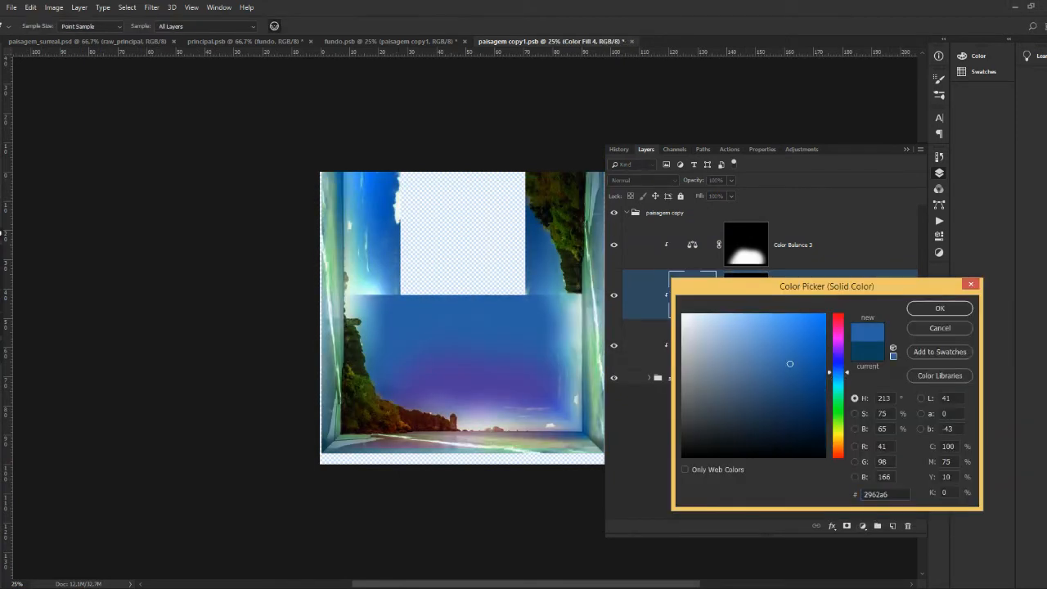
pyautogui.click(938, 306)
# Recolour the fill to very dark navy, paint a soft horizontal band across the sky seam on its mask, and set it to Darken.
pyautogui.press('b')
pyautogui.click(747, 295)
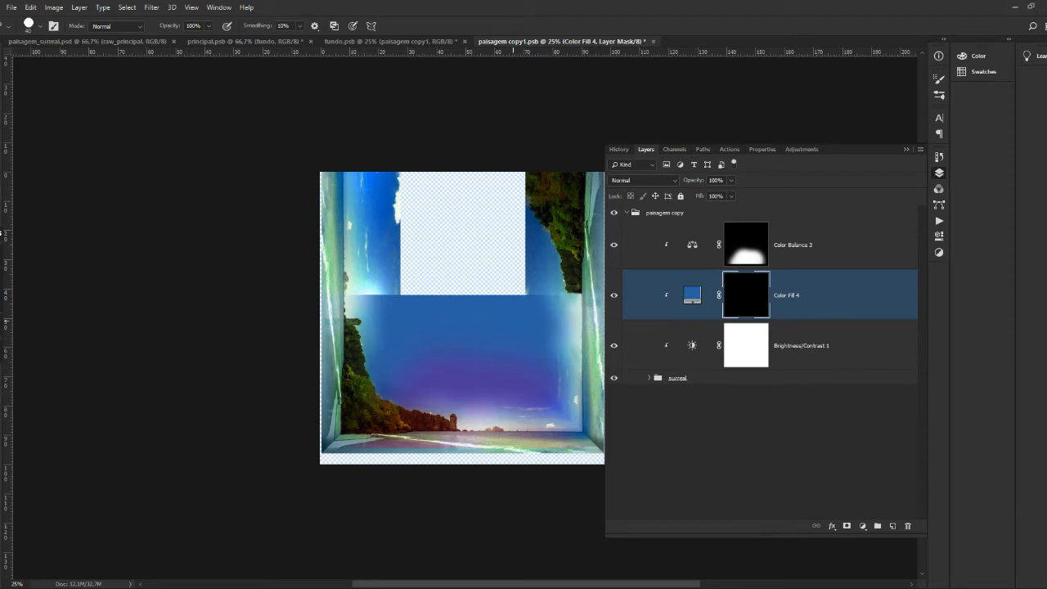
pyautogui.hotkey('shift', 'b')
pyautogui.doubleClick(693, 295)
pyautogui.press('Return')
pyautogui.click(746, 295)
pyautogui.moveTo(562, 293)
pyautogui.mouseDown()
pyautogui.moveTo(547, 310)
pyautogui.moveTo(339, 297)
pyautogui.moveTo(596, 296)
pyautogui.mouseUp()
pyautogui.click(643, 180)
pyautogui.click(634, 216)
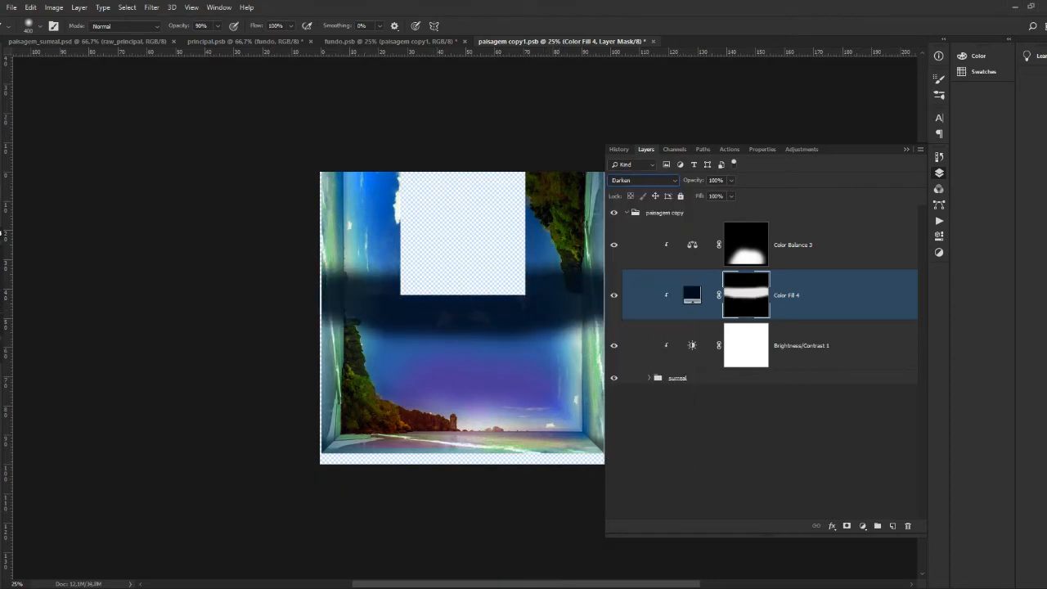
# Recolour the Color Fill 4 layer to a mid blue matching the sky.
pyautogui.click(644, 180)
pyautogui.doubleClick(694, 294)
pyautogui.click(789, 364)
pyautogui.click(941, 308)
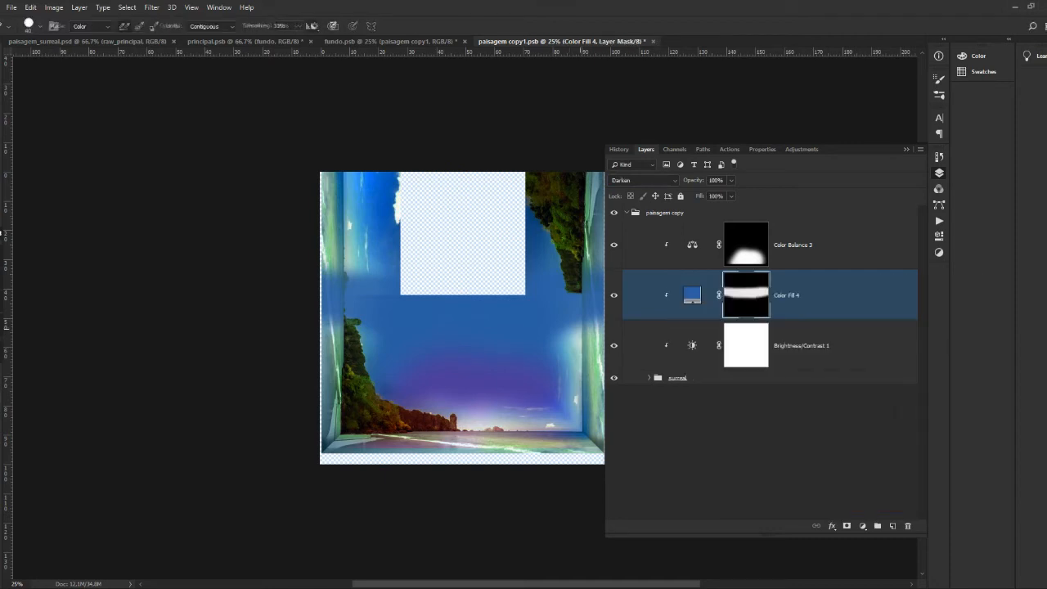
# Refine the Color Fill 4 mask with brush strokes along the sky seam and down both sides to blend the pale sky edges.
pyautogui.moveTo(575, 334)
pyautogui.mouseDown()
pyautogui.moveTo(334, 324)
pyautogui.moveTo(348, 291)
pyautogui.mouseUp()
pyautogui.press('x')
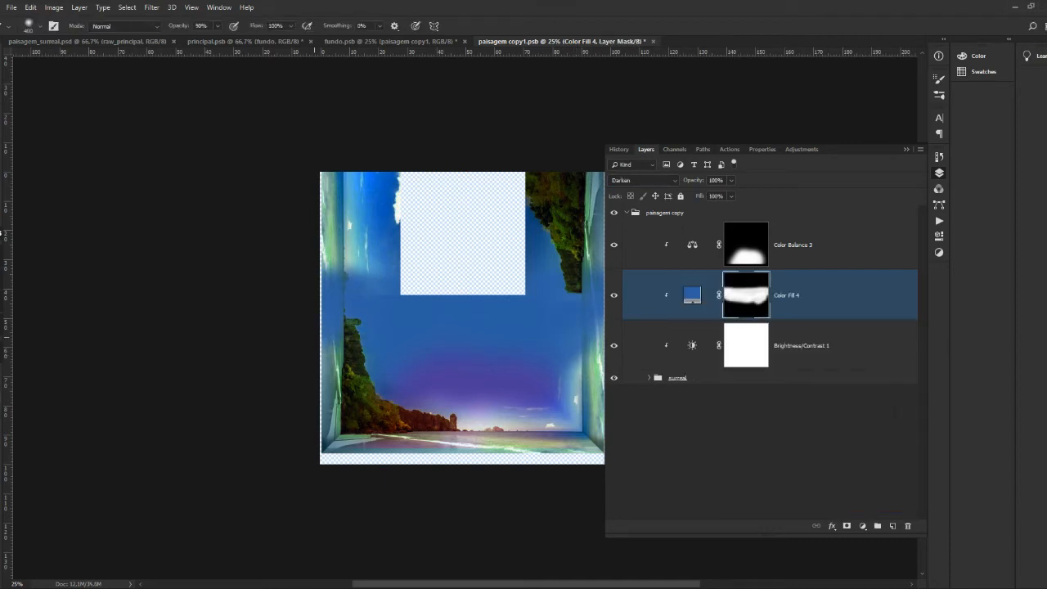
pyautogui.moveTo(324, 328); pyautogui.dragTo(324, 310)
pyautogui.press('space')
pyautogui.moveTo(584, 320)
pyautogui.mouseDown()
pyautogui.moveTo(419, 312)
pyautogui.moveTo(447, 317)
pyautogui.mouseUp()
pyautogui.hotkey('ctrl', 's')
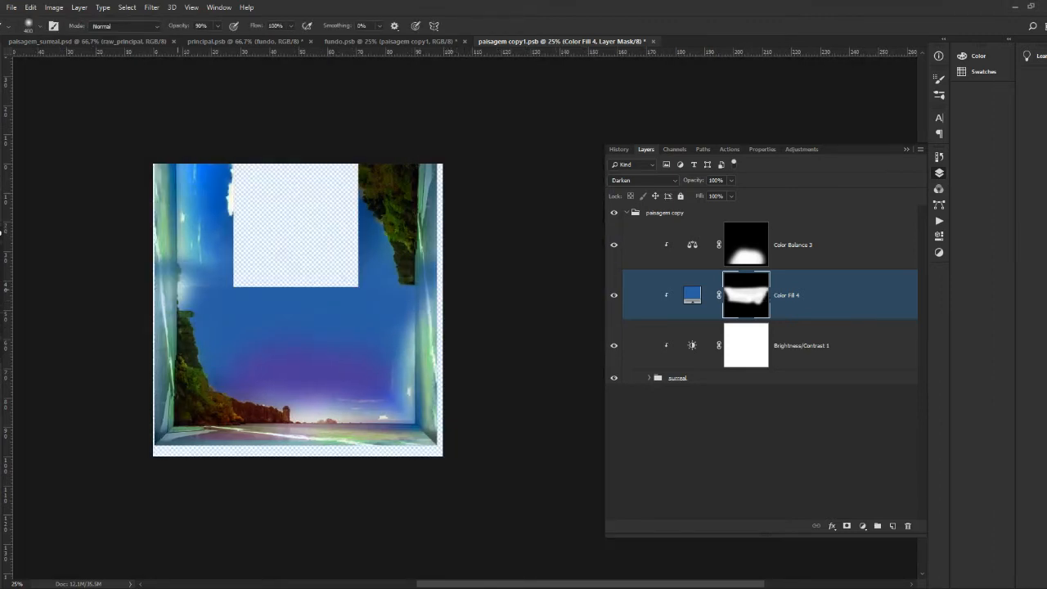
pyautogui.moveTo(173, 237); pyautogui.dragTo(161, 267)
pyautogui.moveTo(282, 340)
pyautogui.mouseDown()
pyautogui.moveTo(328, 352)
pyautogui.moveTo(262, 358)
pyautogui.moveTo(311, 348)
pyautogui.moveTo(293, 355)
pyautogui.moveTo(340, 358)
pyautogui.mouseUp()
pyautogui.press('x')
pyautogui.hotkey('ctrl', 'z')
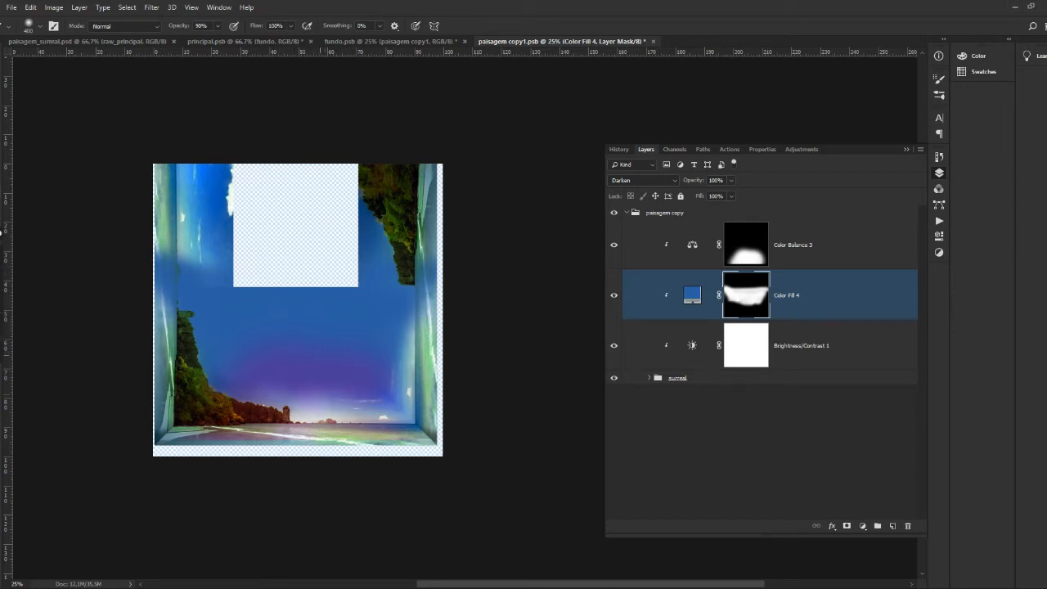
pyautogui.moveTo(370, 386); pyautogui.dragTo(378, 380)
# Try Overlay, Multiply and Color Burn blending on Color Fill 4 before restoring Darken.
pyautogui.click(643, 180)
pyautogui.click(638, 319)
pyautogui.click(643, 180)
pyautogui.click(638, 227)
pyautogui.click(643, 180)
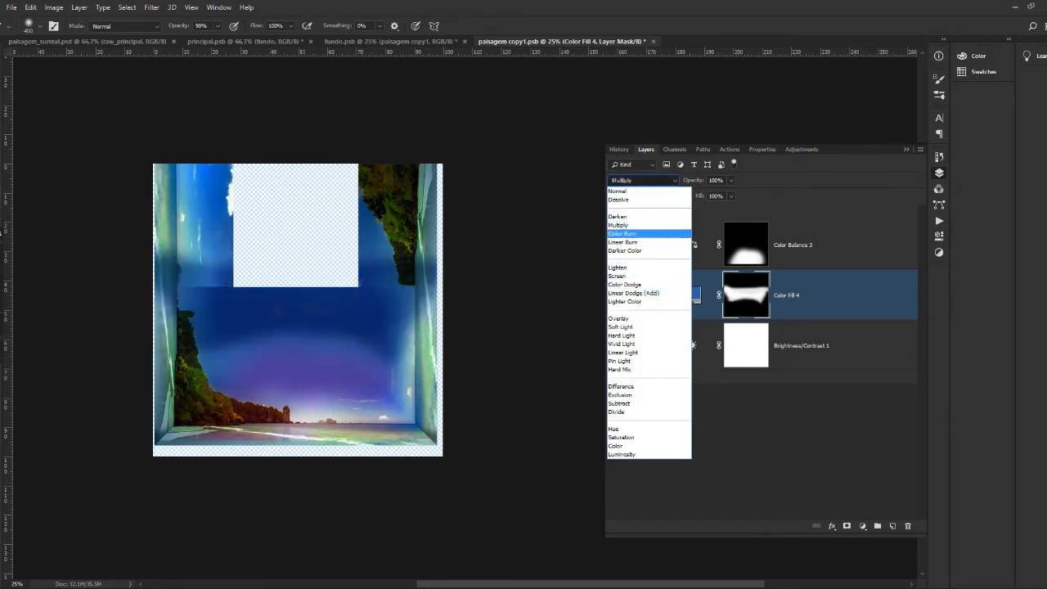
pyautogui.click(626, 233)
pyautogui.click(643, 180)
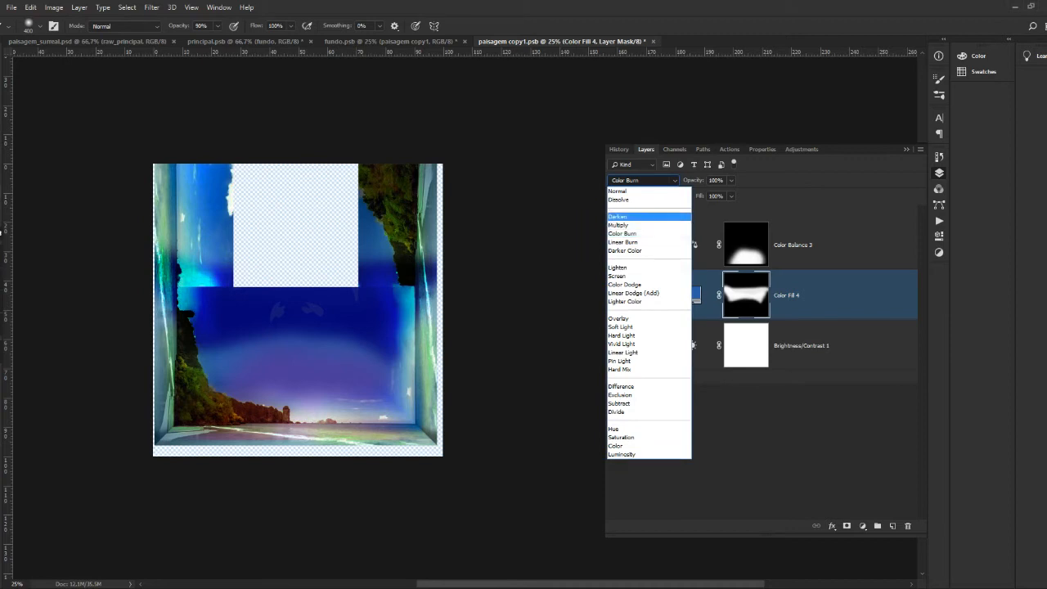
pyautogui.click(630, 217)
# Save and close paisagem copy1.psb and fundo.psb, and save the updated principal.psb.
pyautogui.click(736, 442)
pyautogui.hotkey('ctrl', 's')
pyautogui.hotkey('ctrl', 'w')
pyautogui.press('Return')
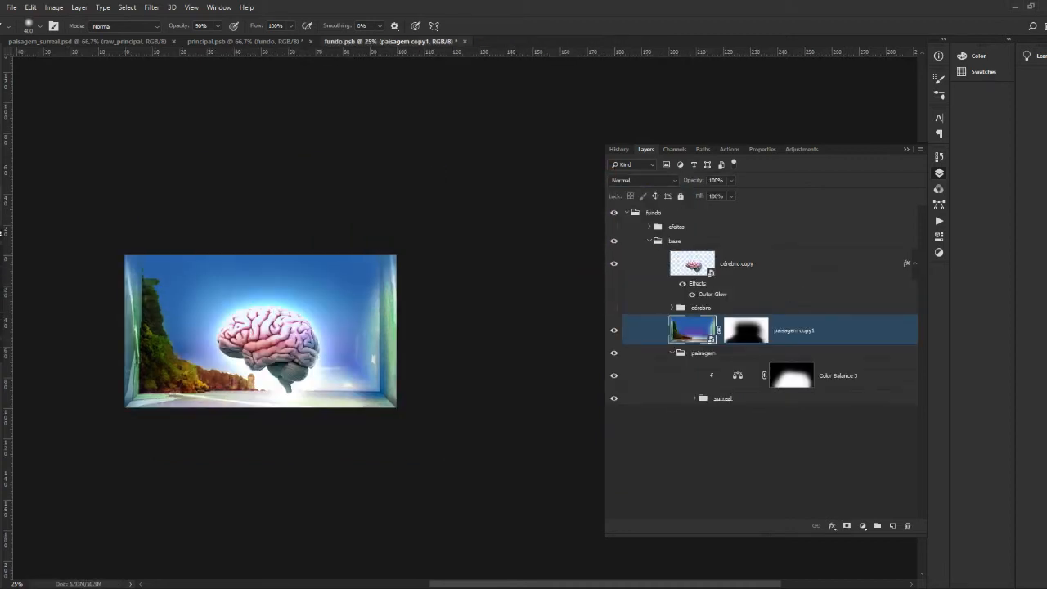
pyautogui.click(736, 458)
pyautogui.hotkey('ctrl', 's')
pyautogui.press('Return')
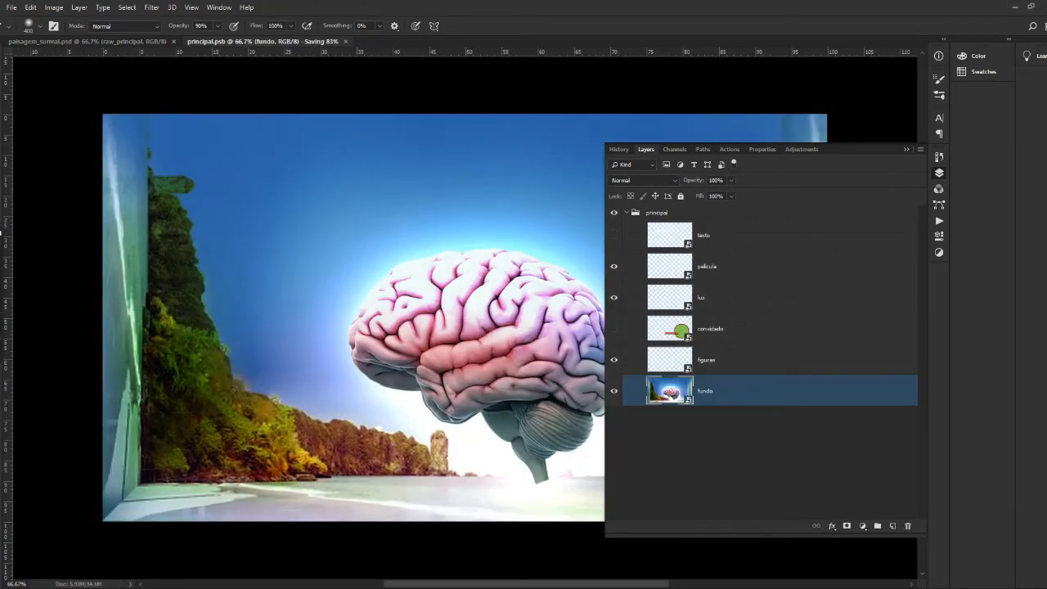
# Delete the figuras and convidado layers from the principal group and save the document.
pyautogui.click(693, 442)
pyautogui.click(614, 360)
pyautogui.click(614, 360)
pyautogui.click(670, 360)
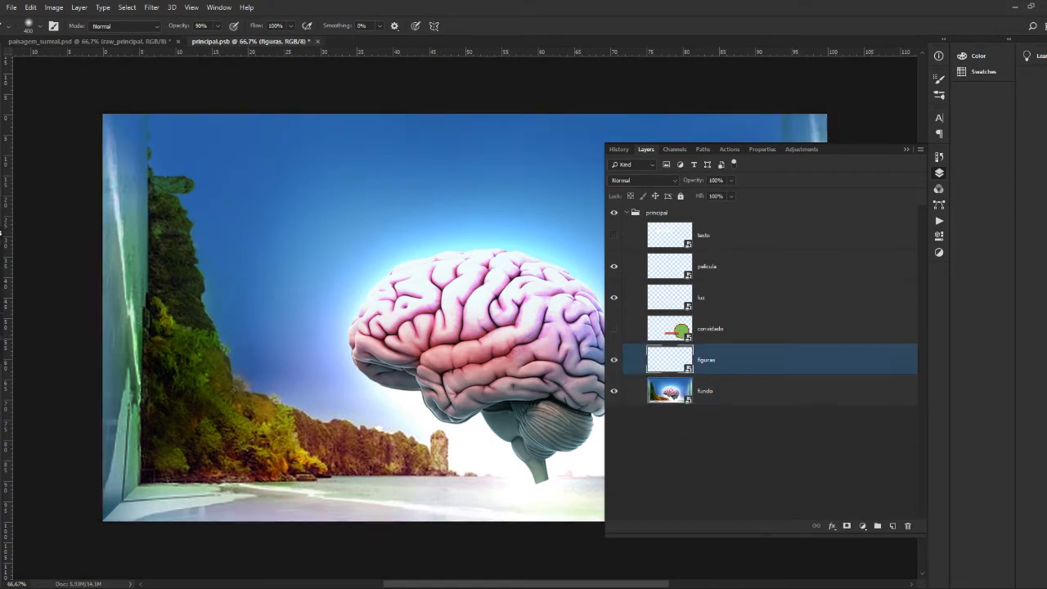
pyautogui.press('Delete')
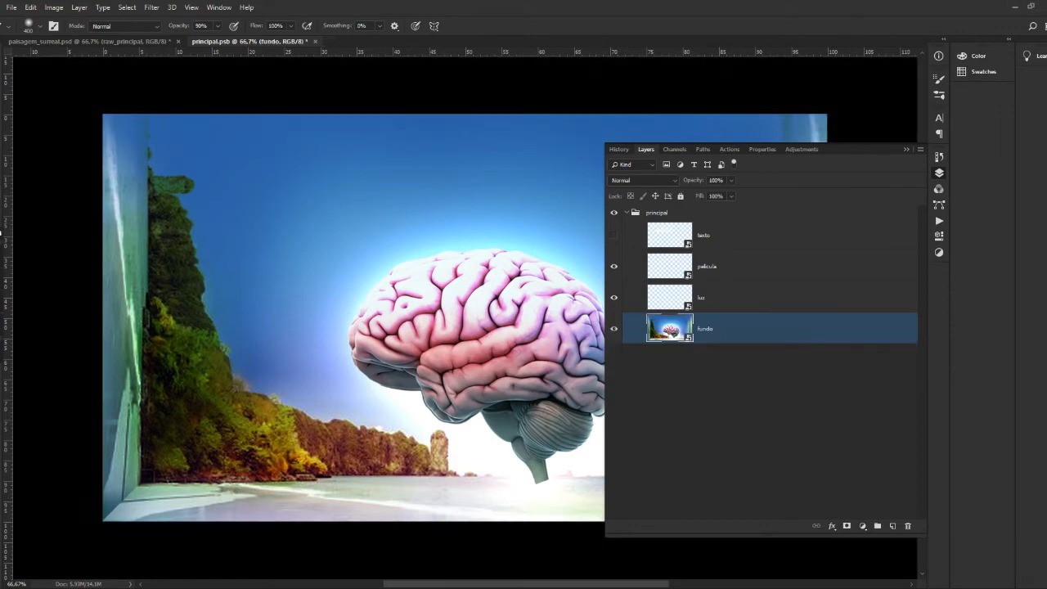
pyautogui.press('Delete')
pyautogui.hotkey('ctrl', 's')
# Open the luz smart object, show the navy background, and display only Layer 6 in the lens_flare group.
pyautogui.doubleClick(670, 297)
pyautogui.hotkey('ctrl', '-')
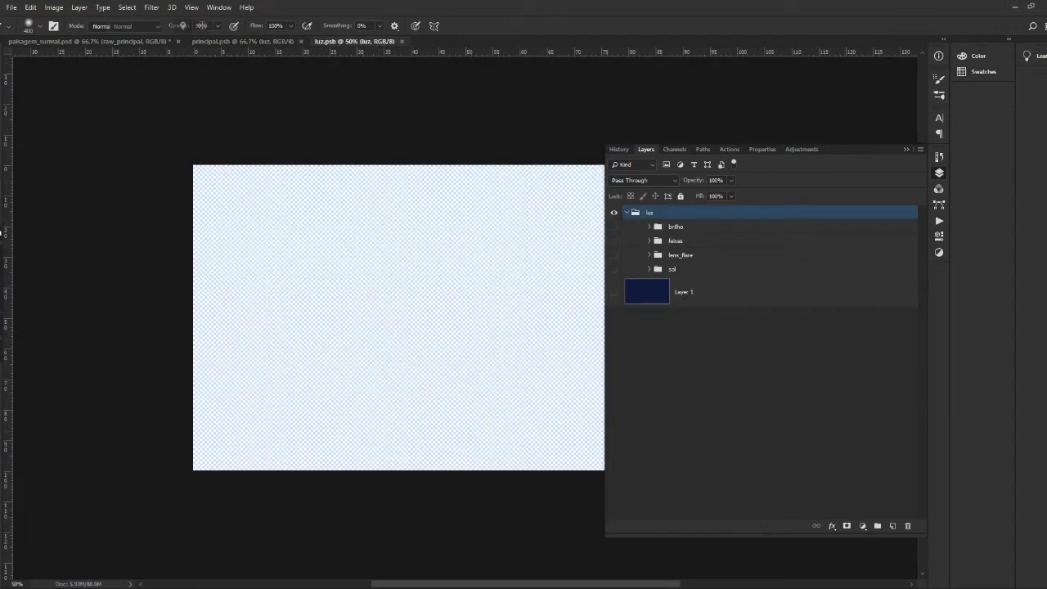
pyautogui.keyDown('space'); pyautogui.moveTo(490, 328); pyautogui.dragTo(328, 323); pyautogui.keyUp('space')
pyautogui.click(614, 293)
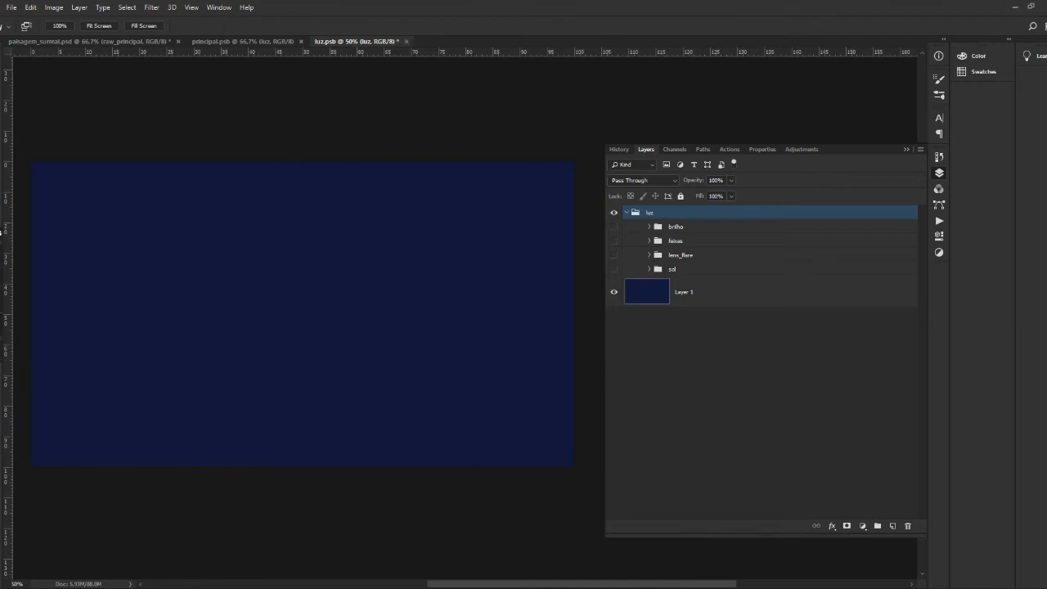
pyautogui.click(649, 255)
pyautogui.click(730, 277)
pyautogui.click(614, 255)
pyautogui.click(613, 372)
pyautogui.click(613, 340)
pyautogui.click(613, 309)
# Set the Layer 6 lens flare to Screen blending, hide the navy Layer 1, and save luz.psb.
pyautogui.click(644, 180)
pyautogui.click(632, 275)
pyautogui.click(614, 416)
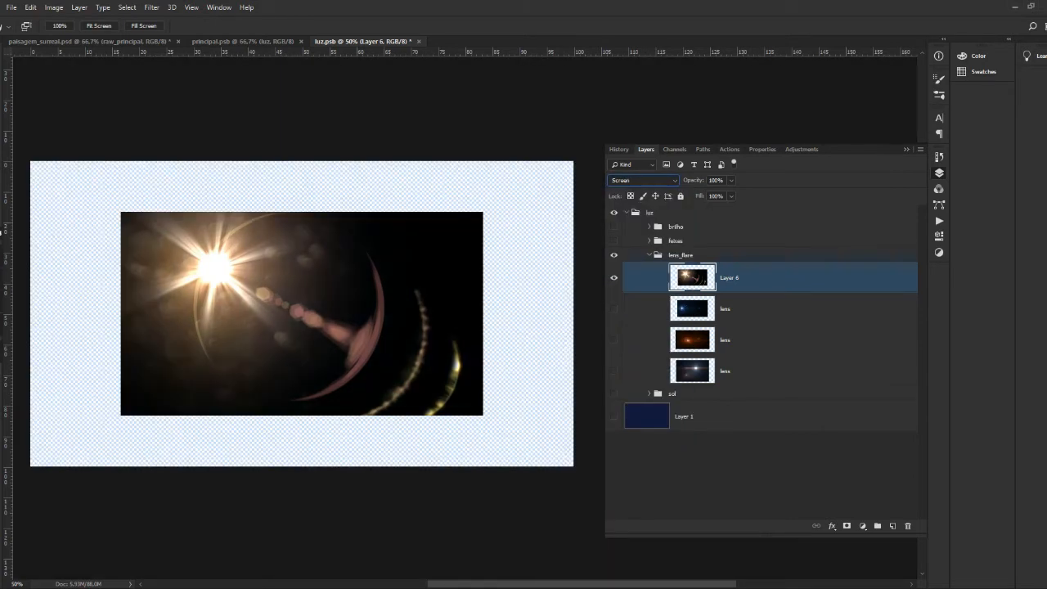
pyautogui.hotkey('ctrl', 's')
# Bring the Layer 6 lens flare into paisagem_surreal.psd, rotate it about 100 degrees, and place its sun above the brain's right side.
pyautogui.press('v')
pyautogui.moveTo(86, 41); pyautogui.dragTo(477, 303)
pyautogui.hotkey('ctrl', '-')
pyautogui.hotkey('ctrl', '-')
pyautogui.hotkey('ctrl', 't')
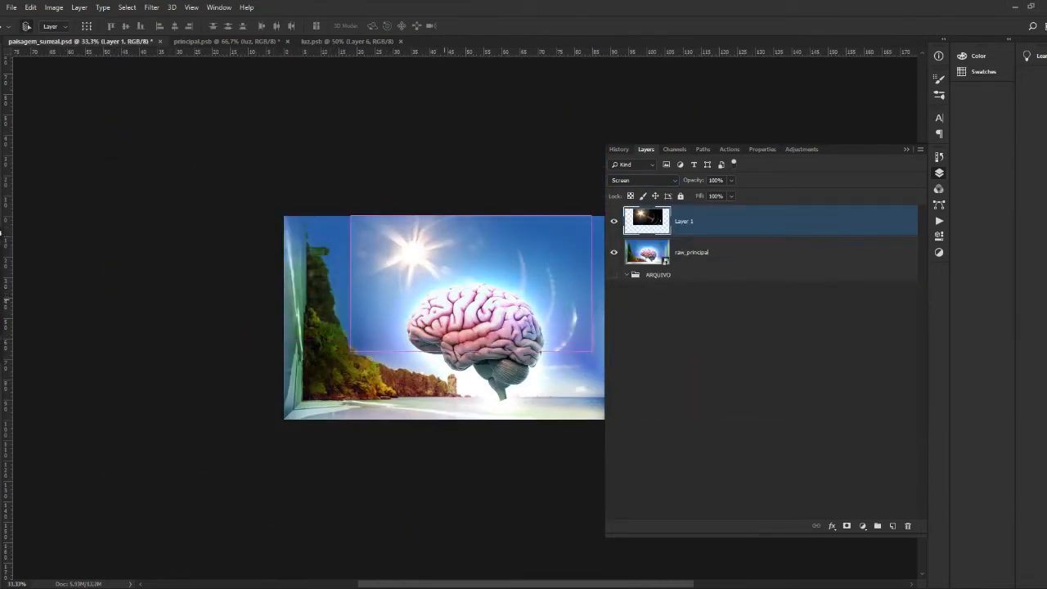
pyautogui.hotkey('ctrl', '-')
pyautogui.moveTo(568, 233); pyautogui.dragTo(480, 296)
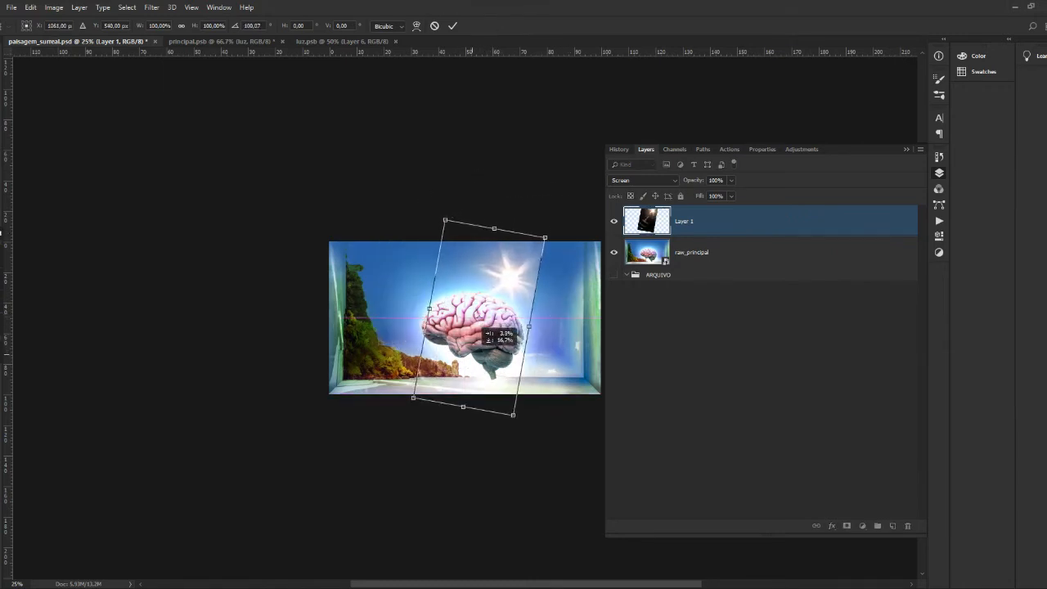
pyautogui.press('Return')
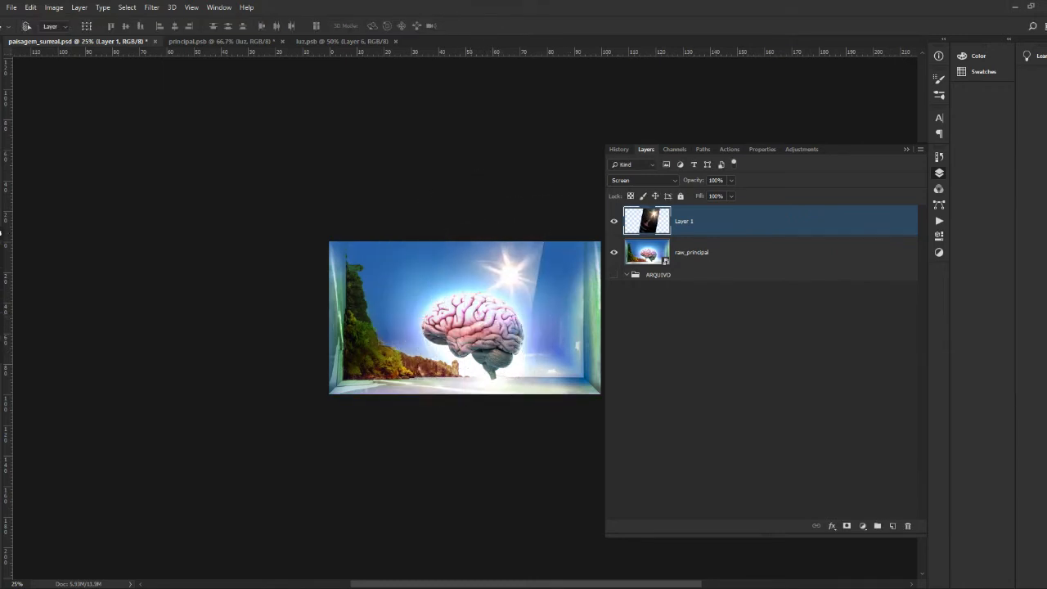
# Open the blending options of the lens flare's Layer 1 and set the Gray Blend If shadow limit for This Layer to 16.
pyautogui.doubleClick(737, 222)
pyautogui.moveTo(777, 51); pyautogui.dragTo(822, 217)
pyautogui.moveTo(778, 412)
pyautogui.mouseDown()
pyautogui.moveTo(817, 412)
pyautogui.moveTo(786, 411)
pyautogui.mouseUp()
pyautogui.moveTo(920, 411); pyautogui.dragTo(920, 437)
pyautogui.moveTo(778, 437)
pyautogui.mouseDown()
pyautogui.moveTo(844, 437)
pyautogui.moveTo(777, 437)
pyautogui.mouseUp()
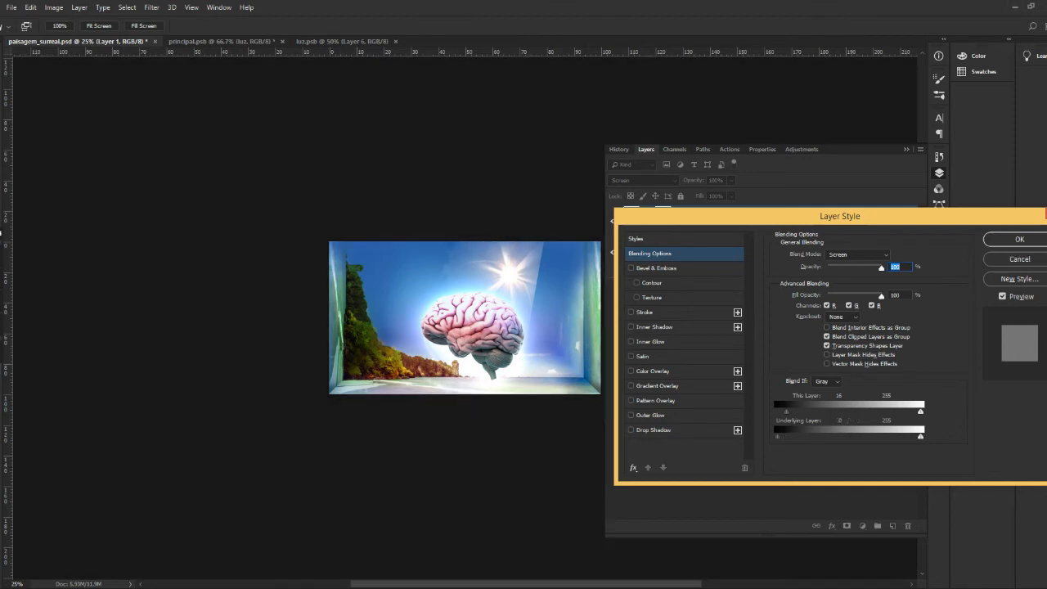
# Set the Blue Blend If shadow limits to 4 for This Layer and split 11/119 for the Underlying Layer.
pyautogui.click(826, 382)
pyautogui.click(827, 418)
pyautogui.moveTo(778, 412); pyautogui.dragTo(848, 412)
pyautogui.moveTo(920, 412); pyautogui.dragTo(920, 437)
pyautogui.moveTo(777, 436); pyautogui.dragTo(805, 436)
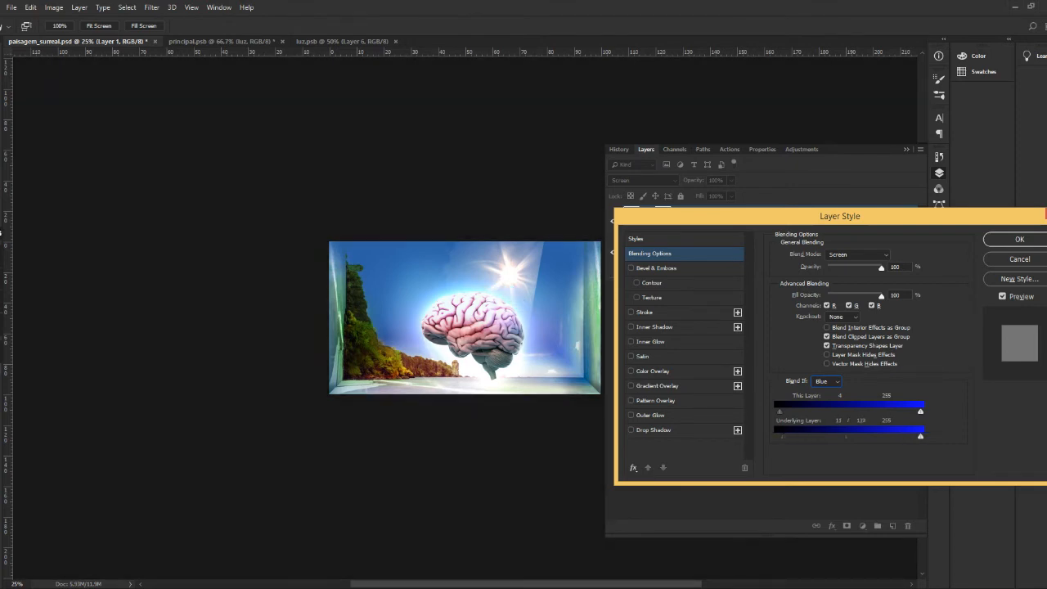
# Split the Green Blend If shadow limit for This Layer to 39/133, set Red to 0, and apply the layer style.
pyautogui.click(827, 381)
pyautogui.click(822, 407)
pyautogui.moveTo(777, 412); pyautogui.dragTo(854, 412)
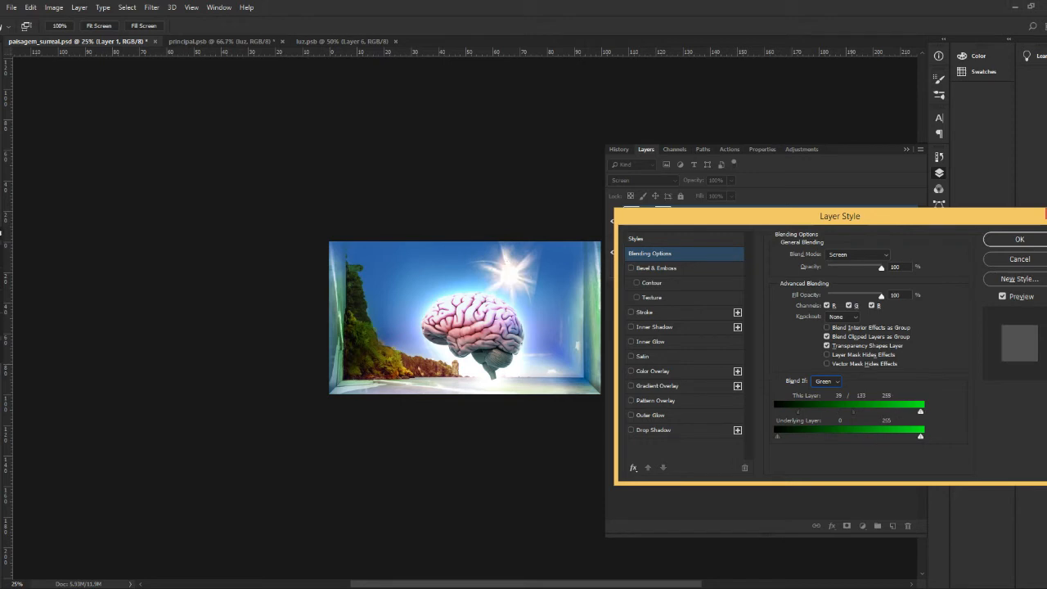
pyautogui.click(835, 383)
pyautogui.click(838, 399)
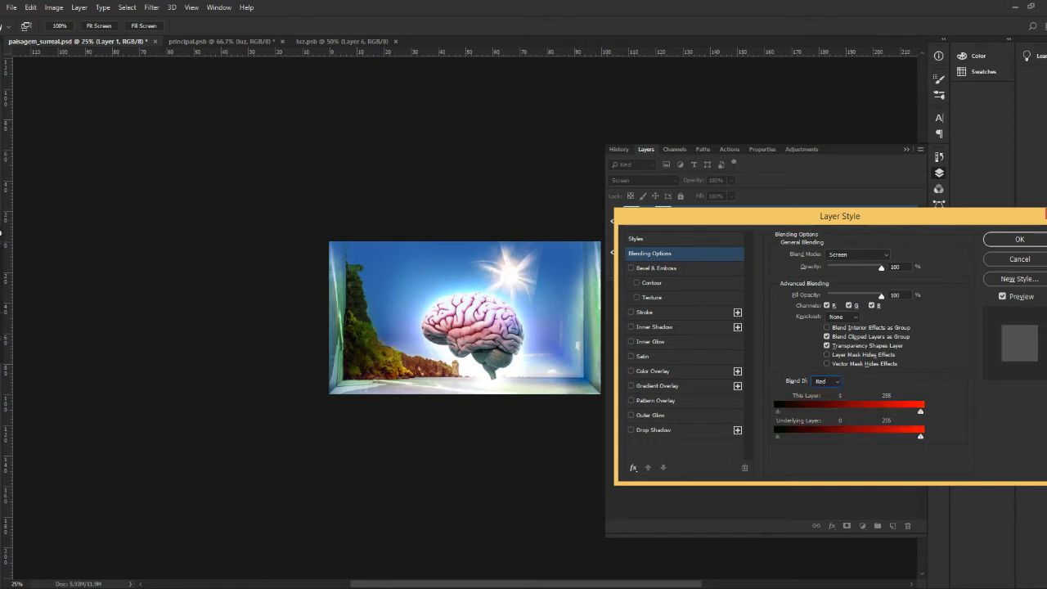
pyautogui.moveTo(808, 412); pyautogui.dragTo(778, 411)
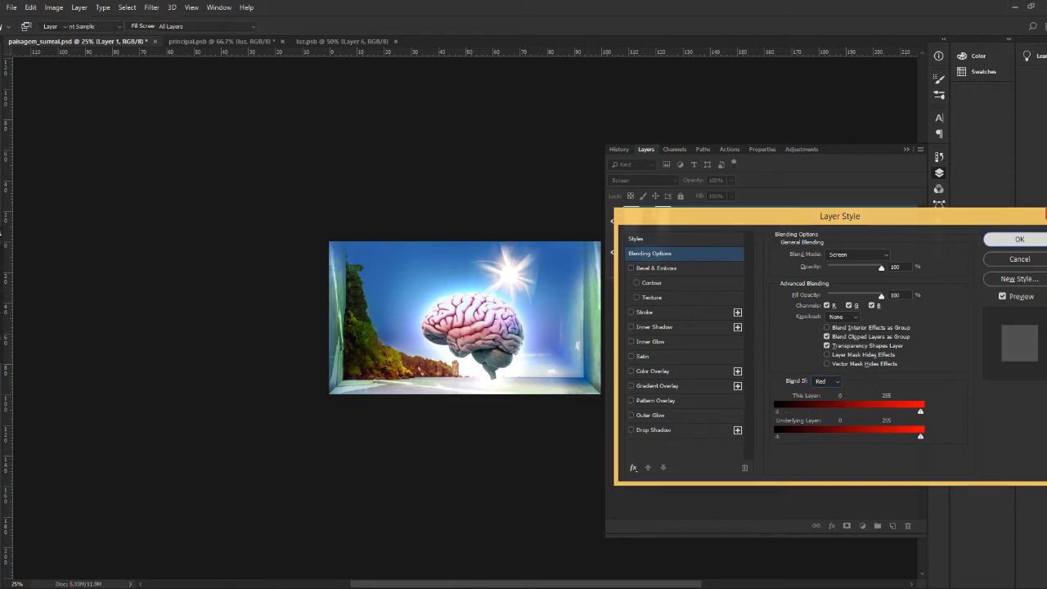
pyautogui.click(1020, 239)
# Add a mask to Layer 1 and paint out the flare's hard edge to the right of the sun.
pyautogui.press('b')
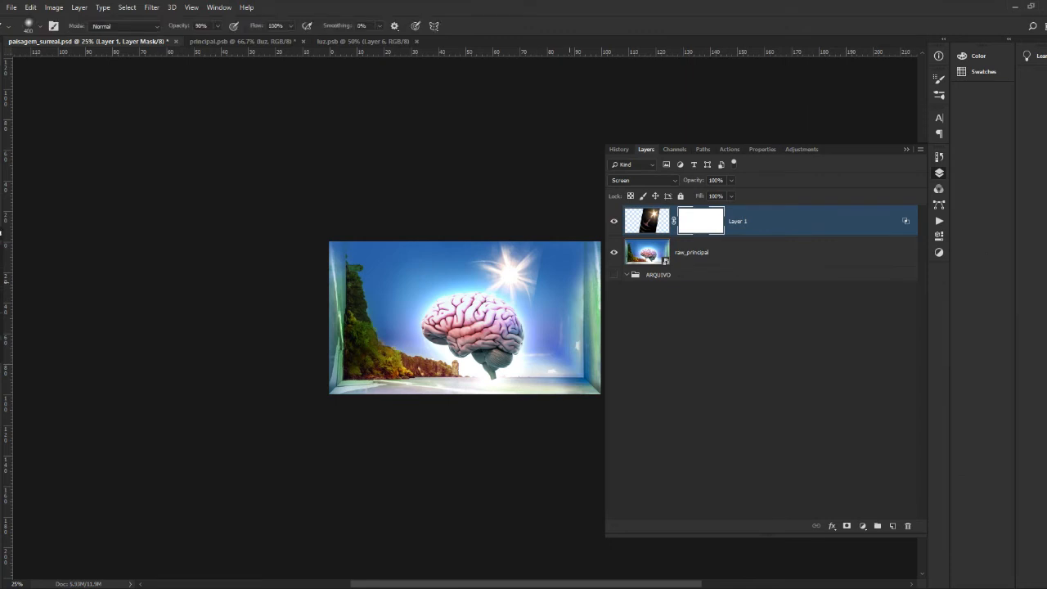
pyautogui.click(544, 267)
pyautogui.press('z')
pyautogui.moveTo(544, 267); pyautogui.dragTo(634, 274)
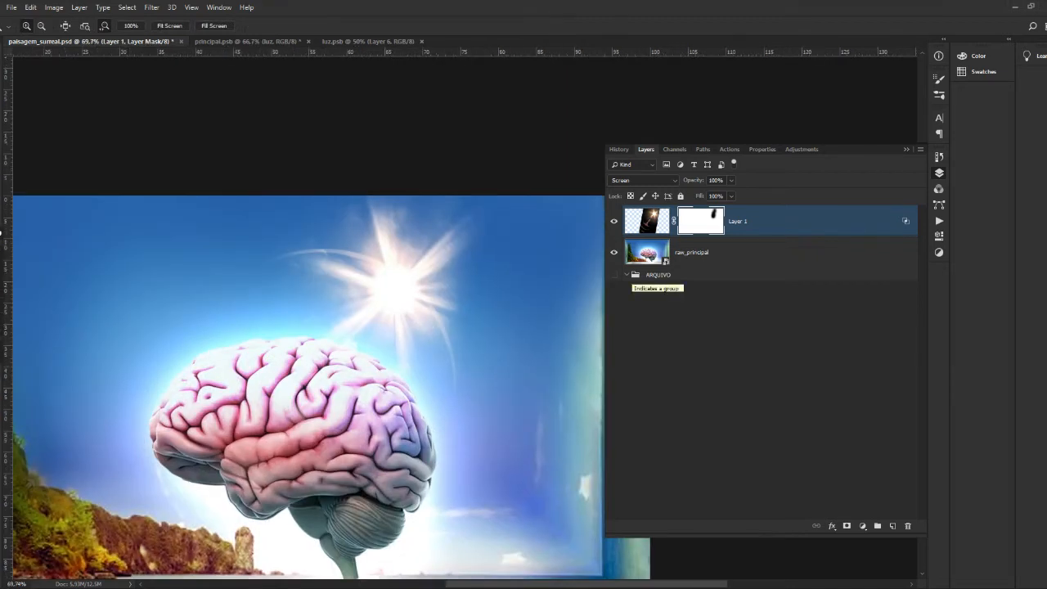
# On a new layer, paint a light ray in the sun's sampled colour inside a narrow 8 px feathered wedge toward the right wall.
pyautogui.click(893, 526)
pyautogui.press('m')
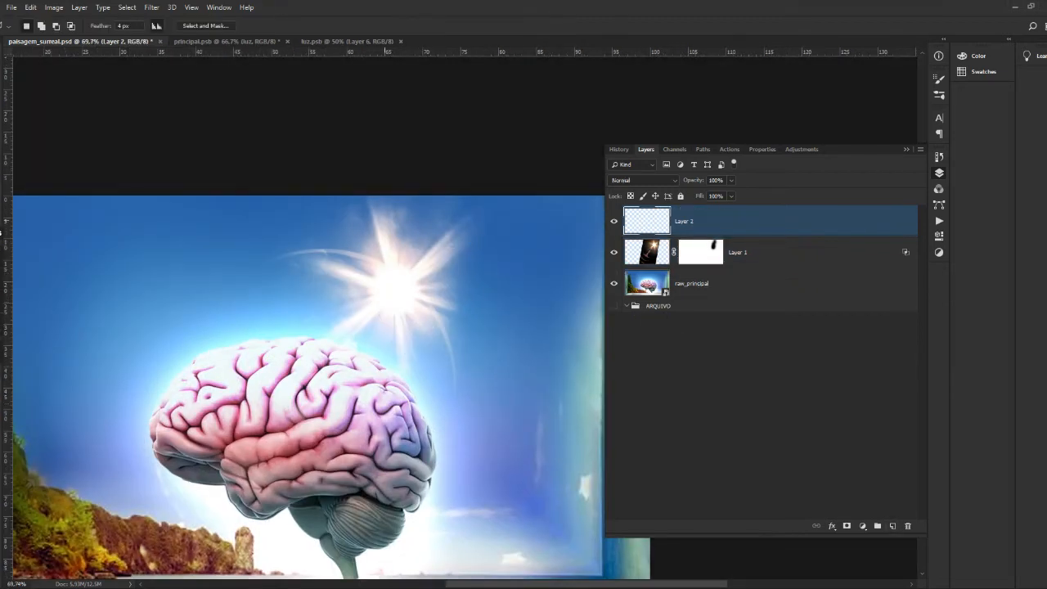
pyautogui.write('8')
pyautogui.click(451, 302)
pyautogui.click(584, 352)
pyautogui.click(451, 304)
pyautogui.press('b')
pyautogui.keyDown('alt'); pyautogui.click(446, 306); pyautogui.keyUp('alt')
pyautogui.moveTo(451, 308); pyautogui.dragTo(582, 339)
pyautogui.hotkey('ctrl', 'd')
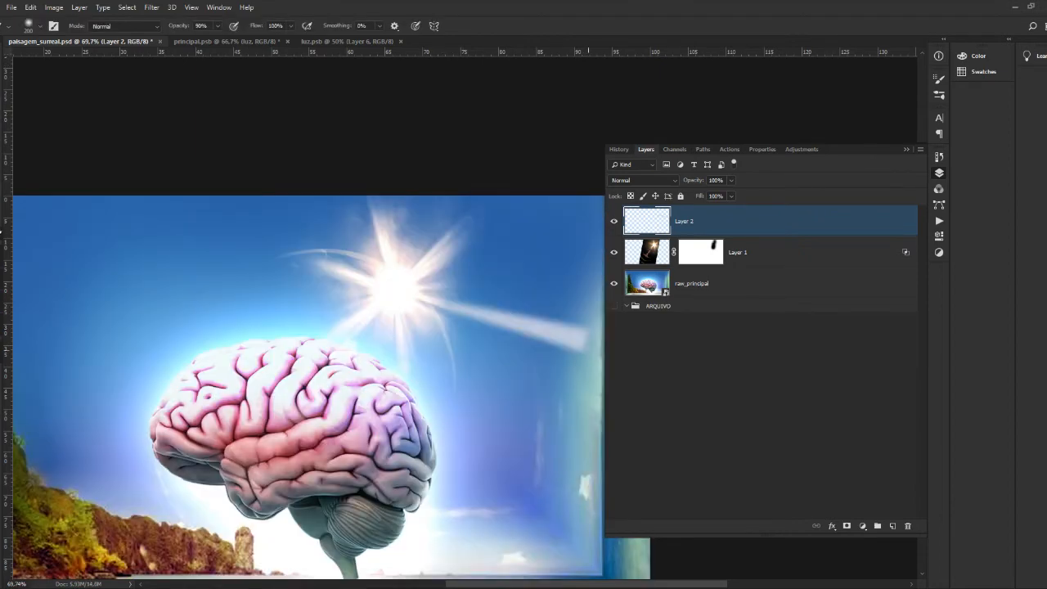
# Set the ray's Layer 2 to Vivid Light blending and adjust its colour with Hue/Saturation.
pyautogui.hotkey('ctrl', '-')
pyautogui.press('e')
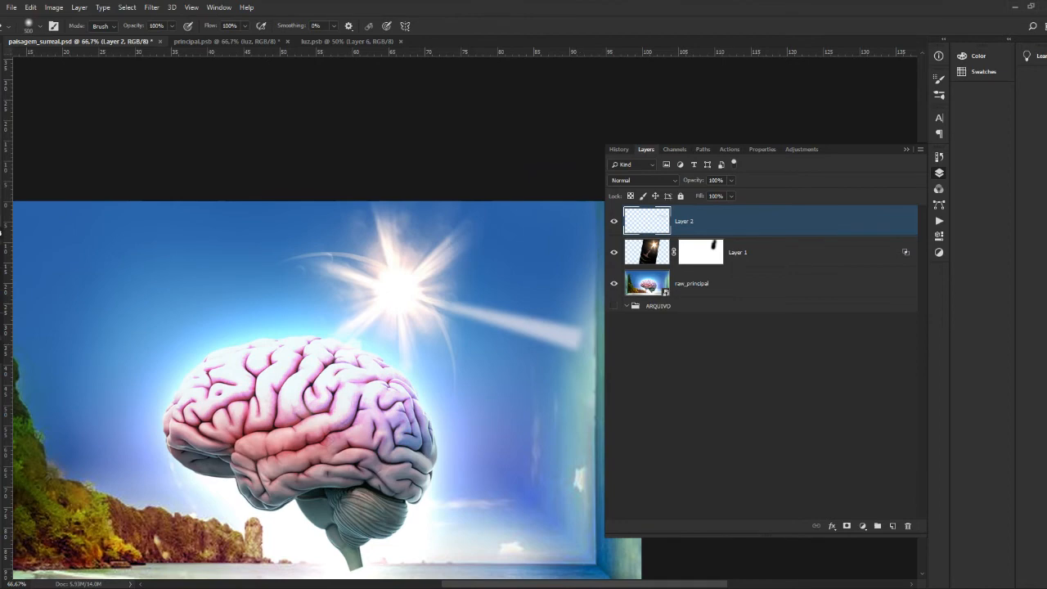
pyautogui.hotkey('ctrl', '-')
pyautogui.click(644, 180)
pyautogui.click(644, 344)
pyautogui.hotkey('ctrl', 'u')
pyautogui.click(821, 274)
pyautogui.moveTo(723, 210); pyautogui.dragTo(670, 210)
pyautogui.moveTo(710, 268); pyautogui.dragTo(769, 268)
pyautogui.moveTo(682, 239); pyautogui.dragTo(670, 239)
pyautogui.press('Return')
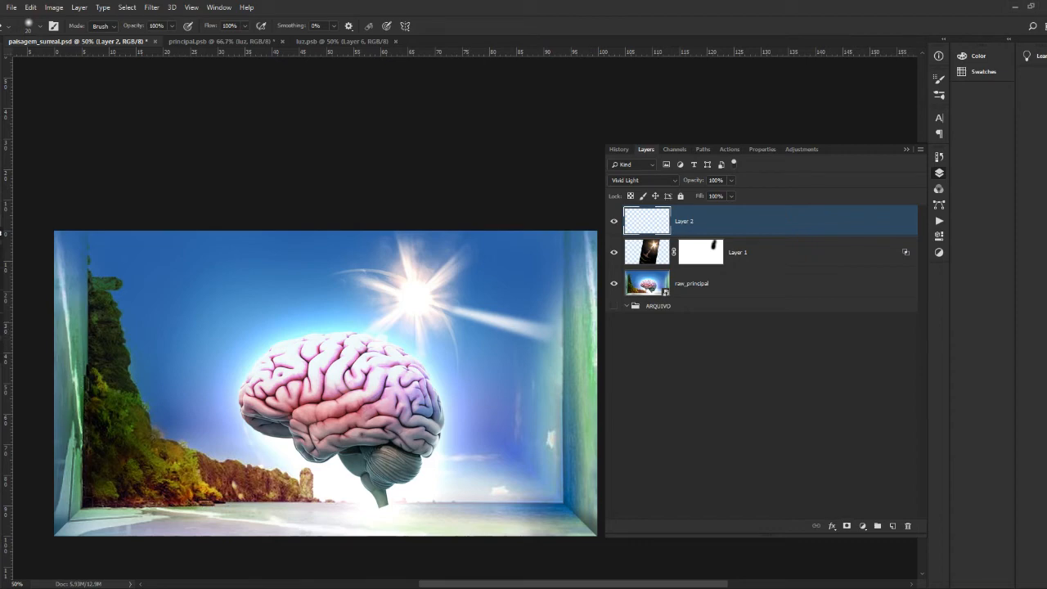
# Add a mask to Layer 2 and paint out a selected wedge along the ray's lower edge.
pyautogui.click(847, 526)
pyautogui.press('l')
pyautogui.click(446, 310)
pyautogui.doubleClick(569, 378)
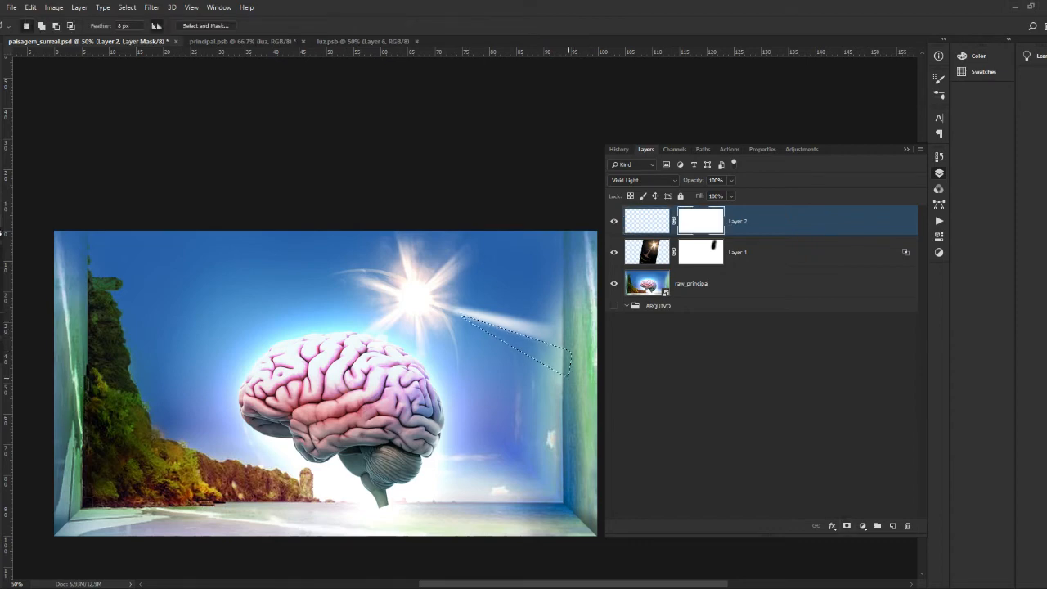
pyautogui.press('b')
pyautogui.moveTo(564, 364); pyautogui.dragTo(455, 320)
pyautogui.hotkey('ctrl', 'd')
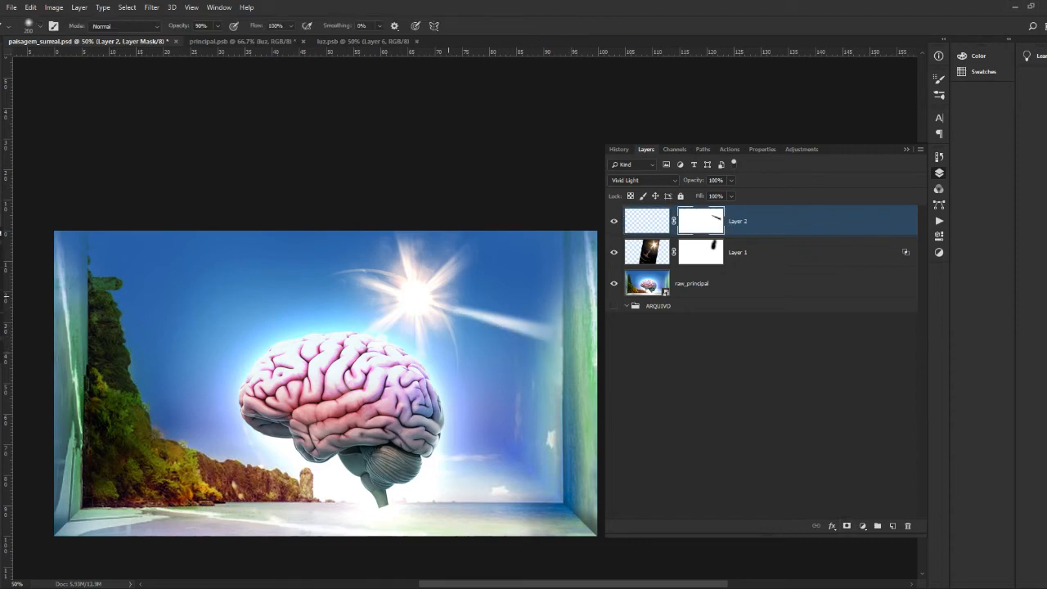
pyautogui.press('v')
pyautogui.click(647, 221)
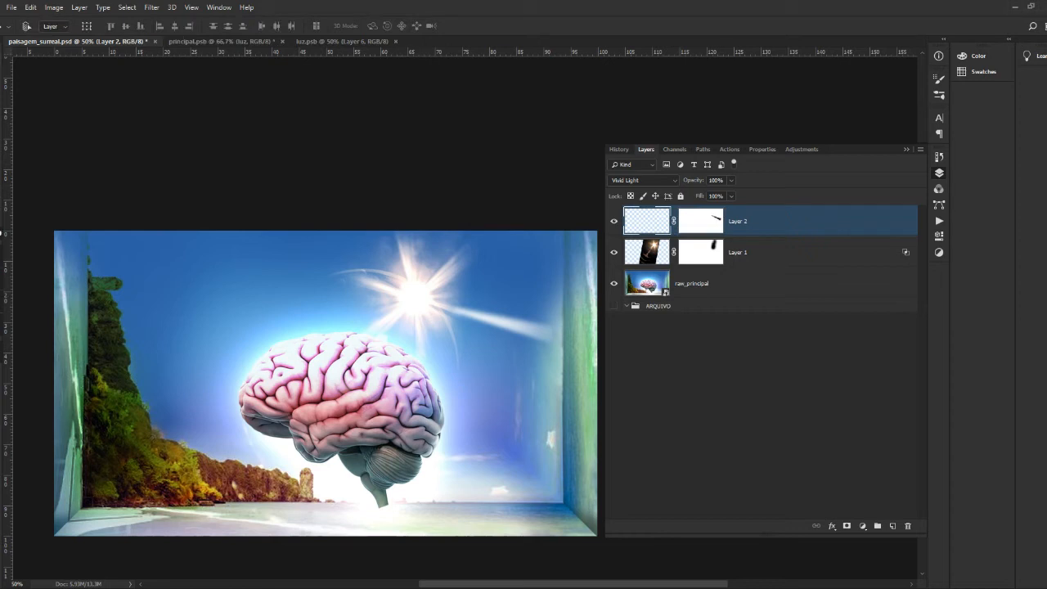
pyautogui.press('b')
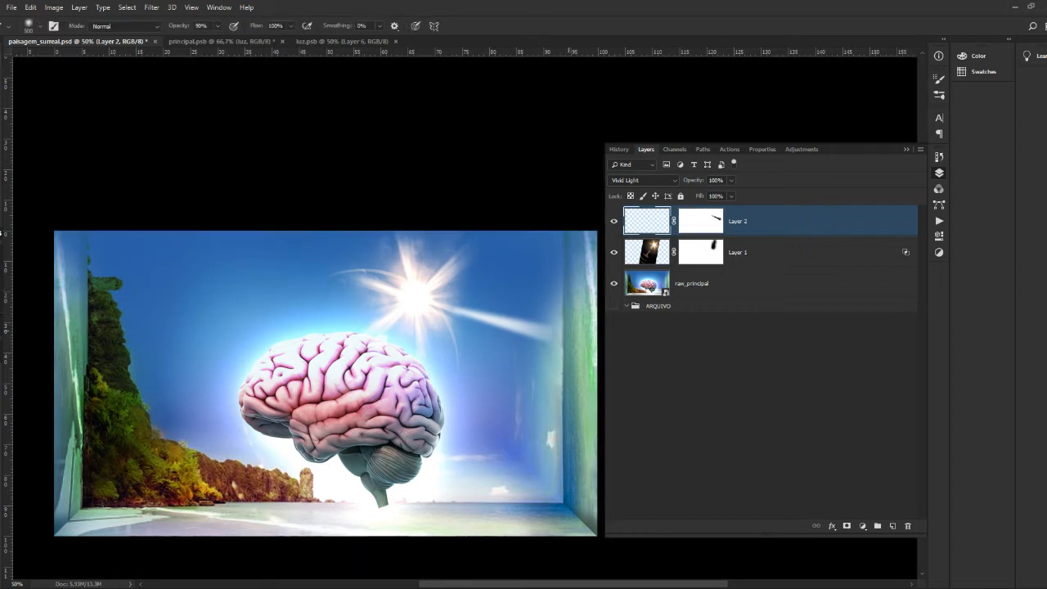
pyautogui.click(567, 319)
pyautogui.hotkey('ctrl', 'z')
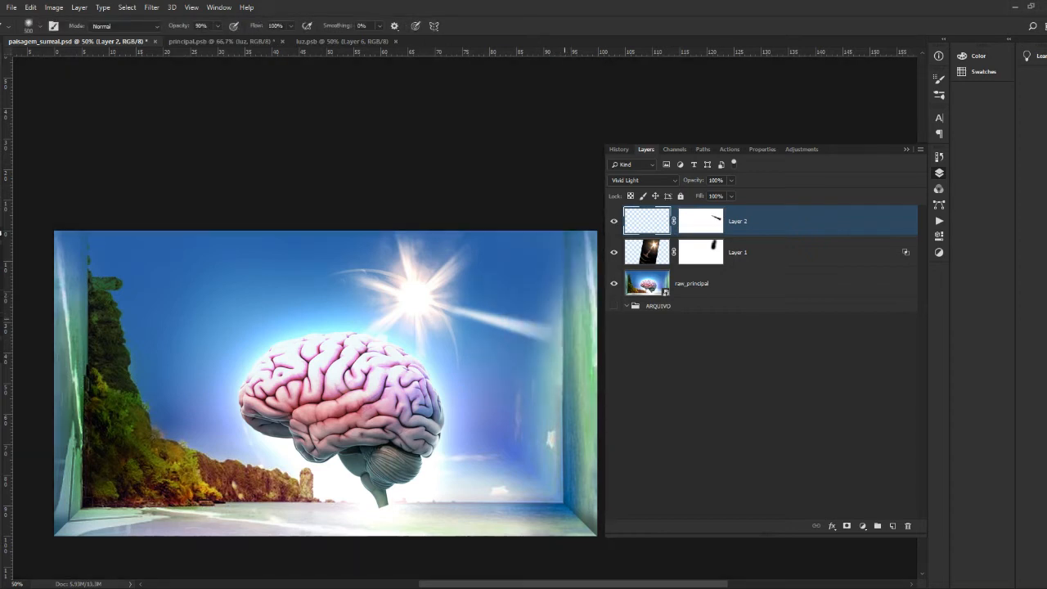
# Soften the ray's far end with a 300 px eraser, lower Layer 2's opacity to 40%, and save the document.
pyautogui.press('e')
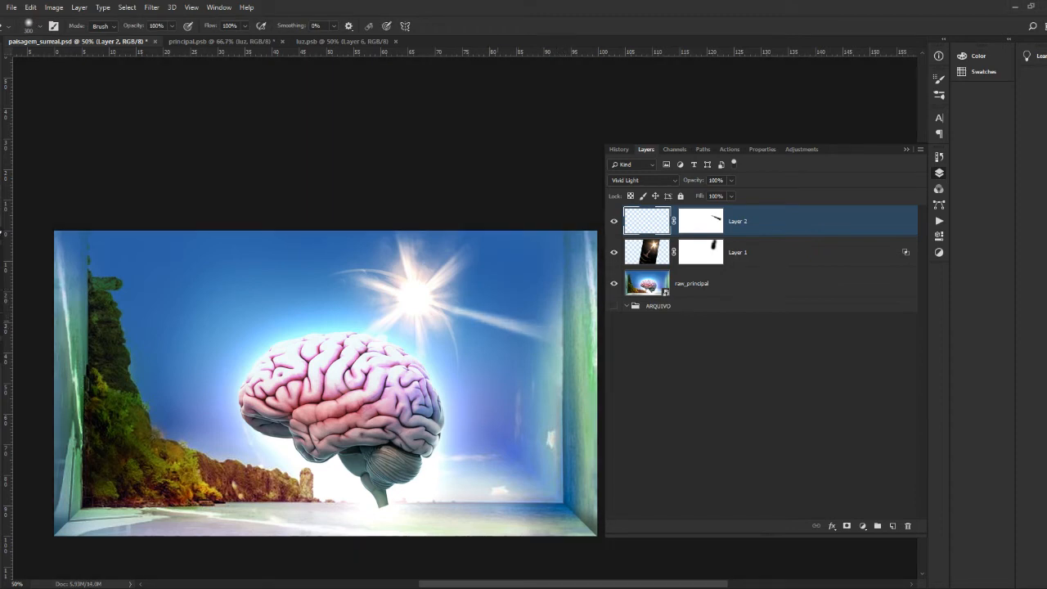
pyautogui.click(731, 195)
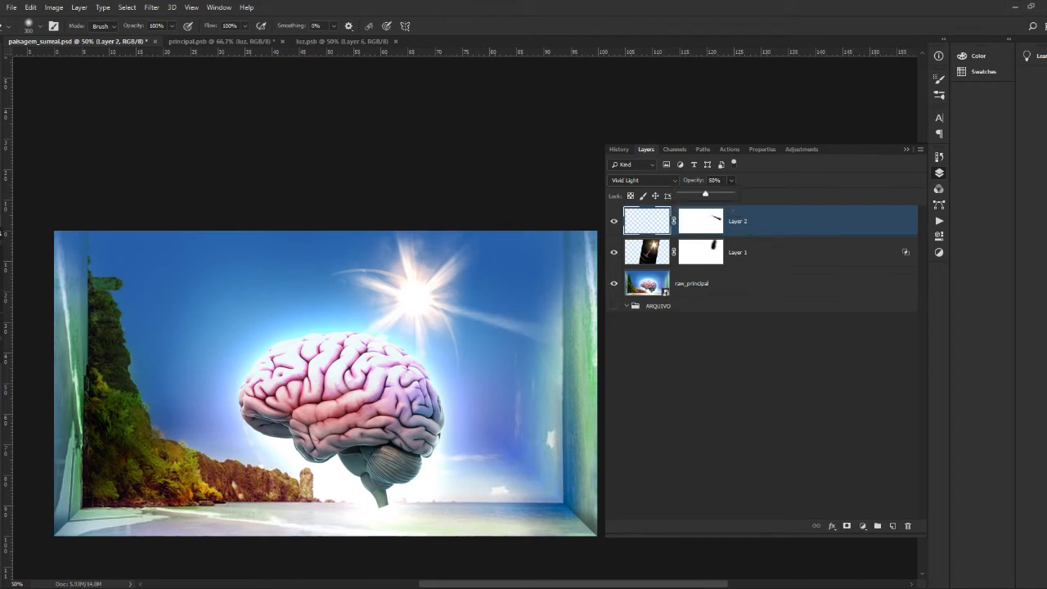
pyautogui.moveTo(732, 194); pyautogui.dragTo(700, 194)
pyautogui.click(761, 393)
pyautogui.click(761, 393)
pyautogui.hotkey('ctrl', 's')
# Lower Layer 2's opacity to 35% and save the document.
pyautogui.press('v')
pyautogui.click(754, 222)
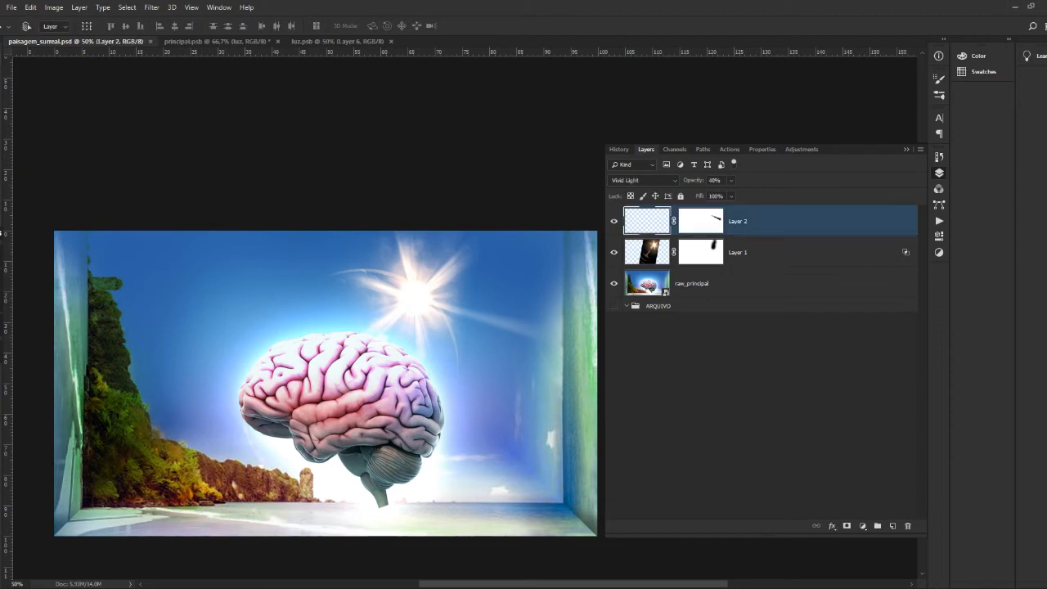
pyautogui.click(731, 180)
pyautogui.moveTo(730, 194); pyautogui.dragTo(727, 194)
pyautogui.click(761, 393)
pyautogui.click(761, 393)
pyautogui.press('v')
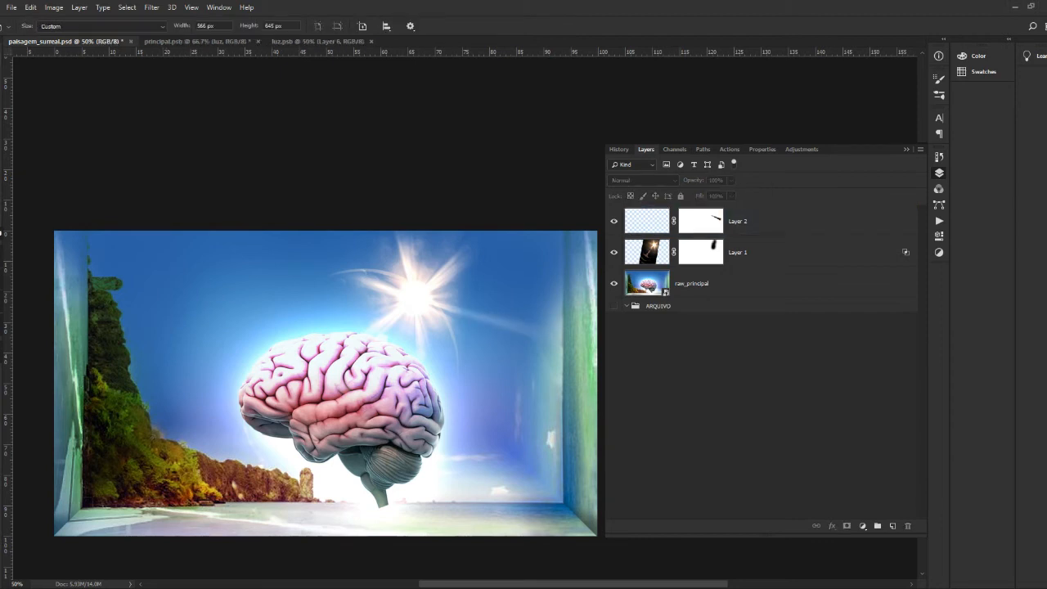
pyautogui.hotkey('ctrl', '-')
pyautogui.press('v')
pyautogui.hotkey('ctrl', 's')
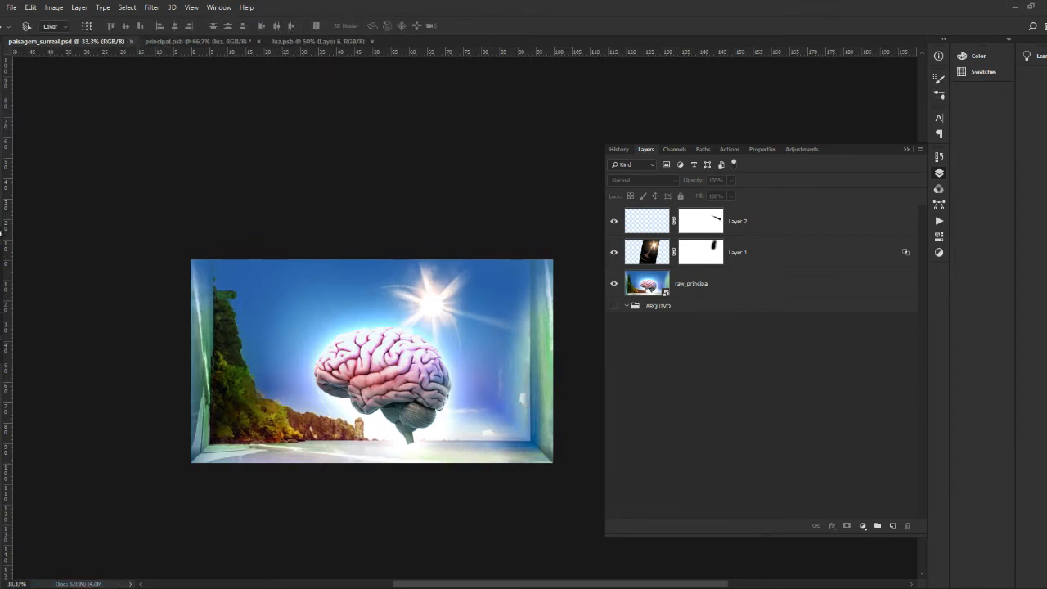
# Clip the ray's Layer 2 to the lens flare's Layer 1.
pyautogui.click(763, 253)
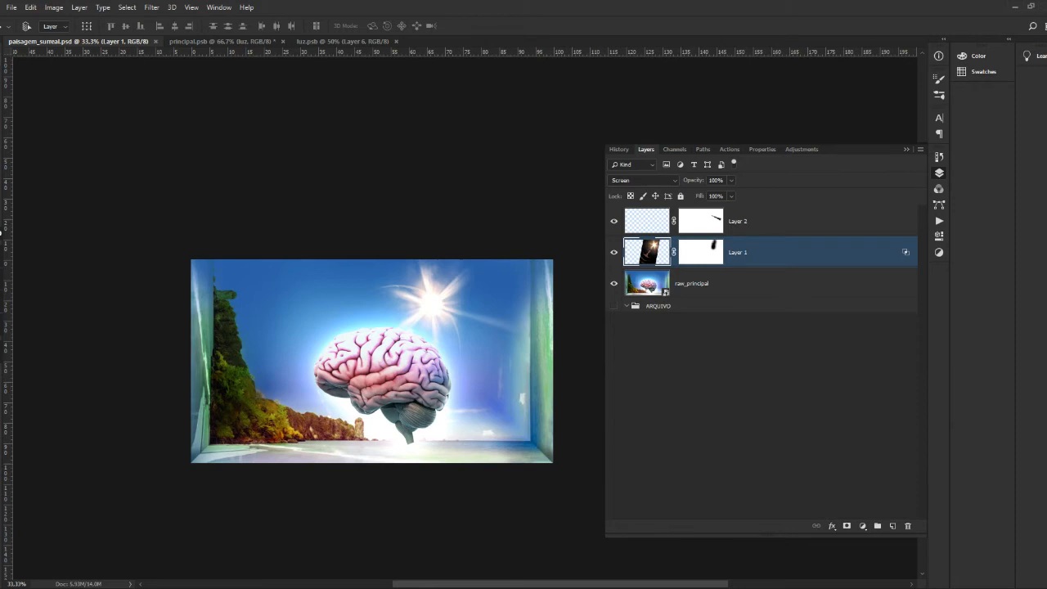
pyautogui.keyDown('ctrl'); pyautogui.click(762, 222); pyautogui.keyUp('ctrl')
pyautogui.hotkey('ctrl', 'alt', 'g')
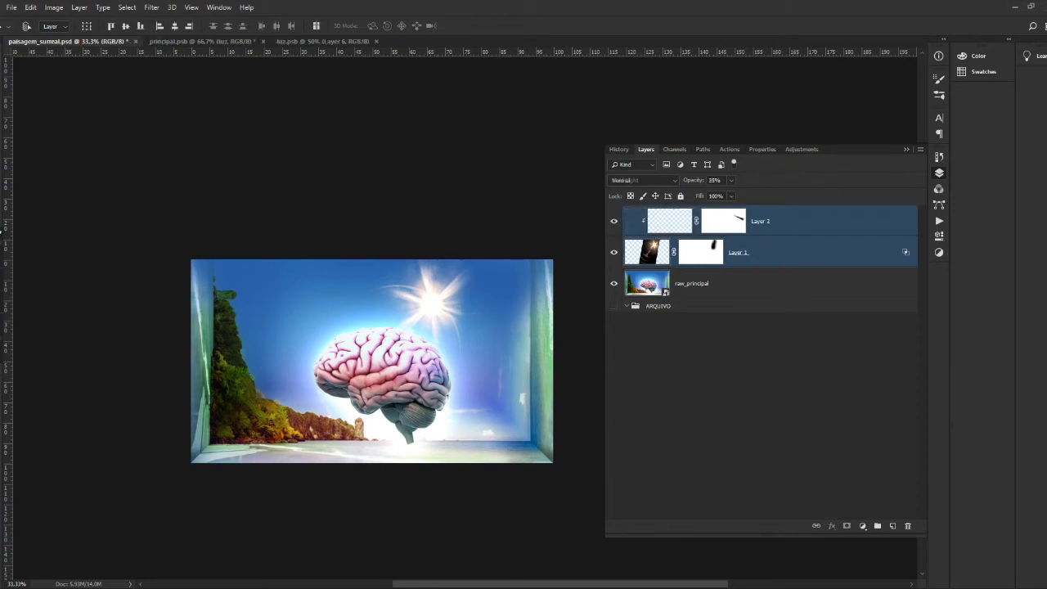
pyautogui.click(761, 222)
pyautogui.hotkey('ctrl', 'z')
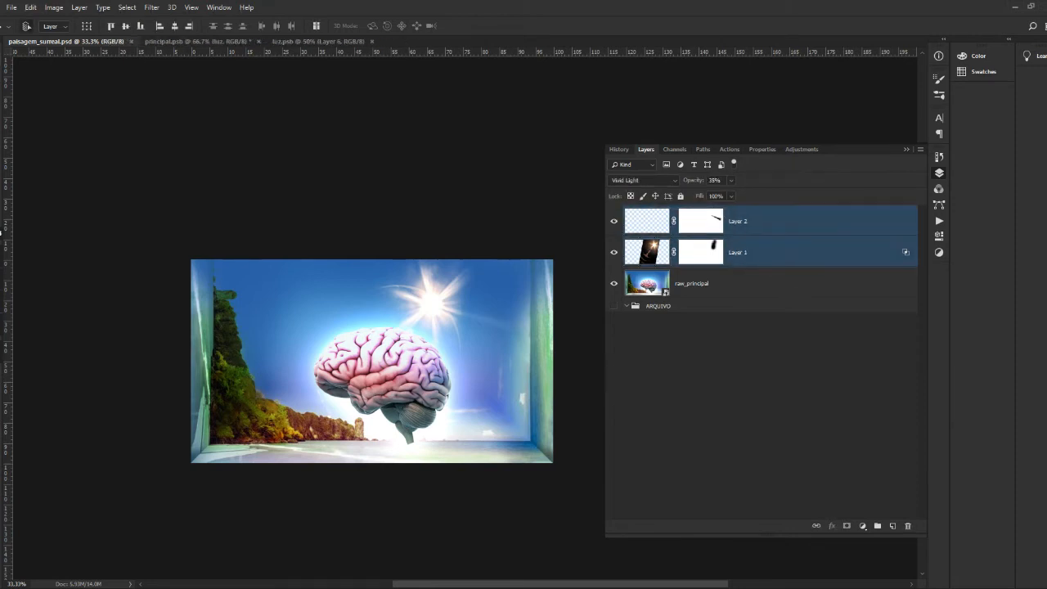
pyautogui.hotkey('ctrl', 'z')
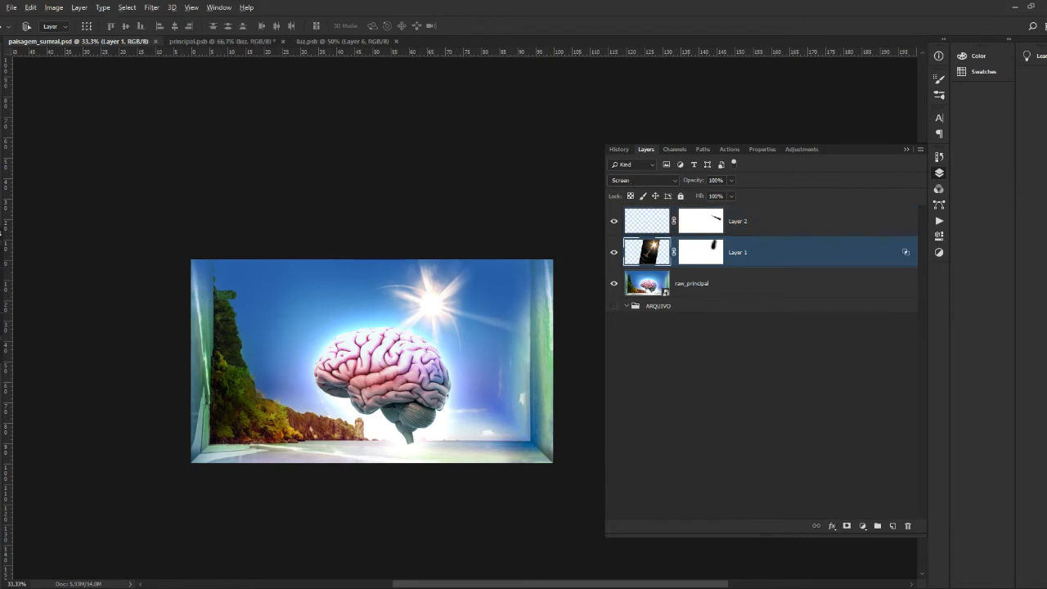
pyautogui.hotkey('ctrl', 'shift', 'z')
pyautogui.click(727, 221)
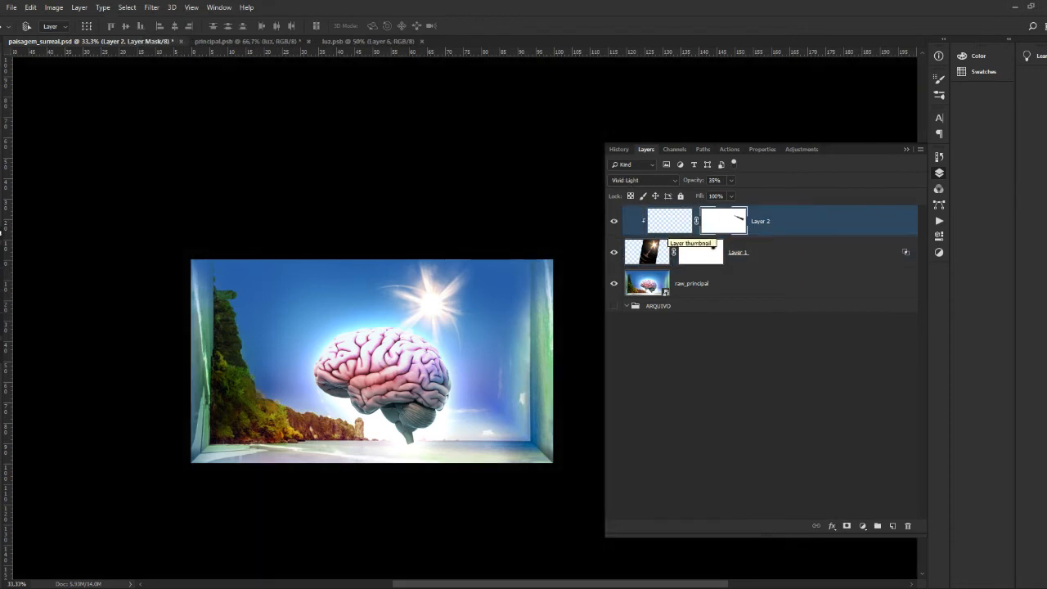
# Paint on Layer 2's mask with a 100 px brush to hide more of the ray near the sun.
pyautogui.click(696, 250)
pyautogui.click(670, 221)
pyautogui.click(723, 221)
pyautogui.press('b')
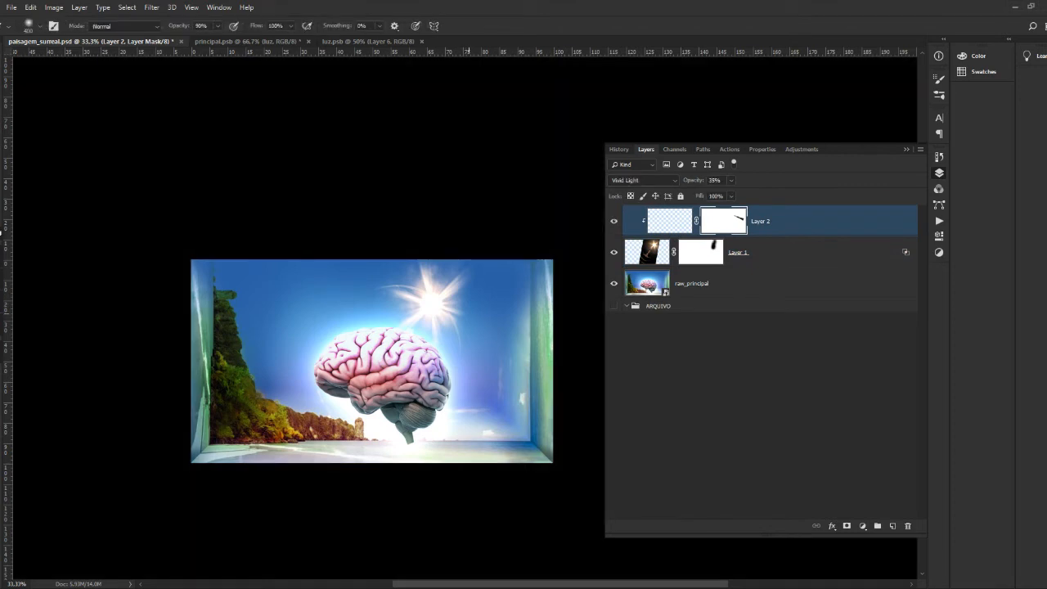
pyautogui.press('[')
pyautogui.press('[')
pyautogui.press('[')
pyautogui.press('[')
pyautogui.press('[')
pyautogui.press('[')
pyautogui.press('[')
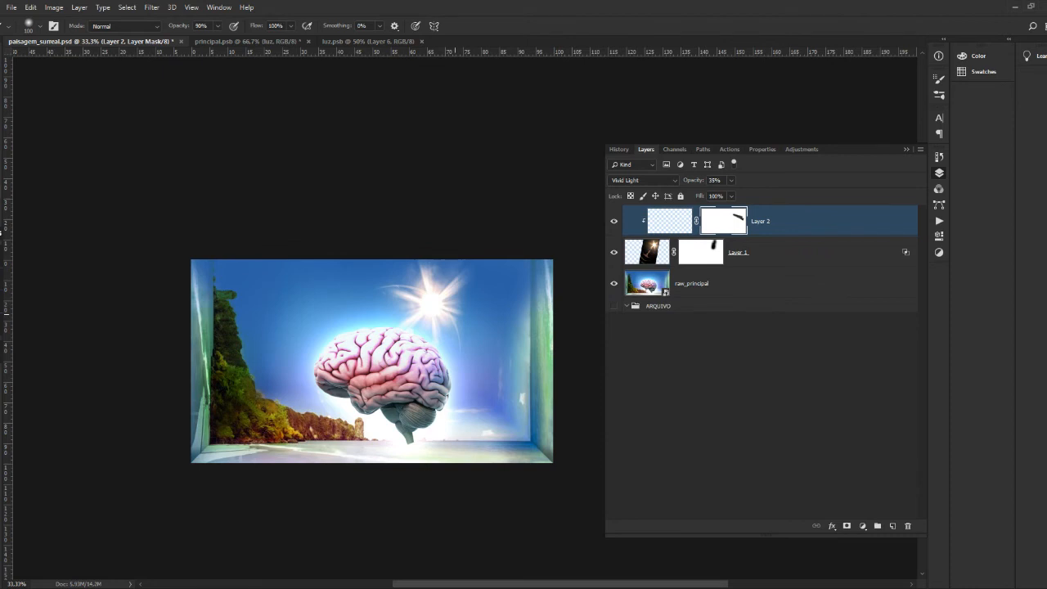
# Delete the ray's Layer 2 and create a new empty layer clipped to Layer 1.
pyautogui.press('Delete')
pyautogui.hotkey('ctrl', 'alt', 'shift', 'n')
pyautogui.hotkey('ctrl', 'alt', 'g')
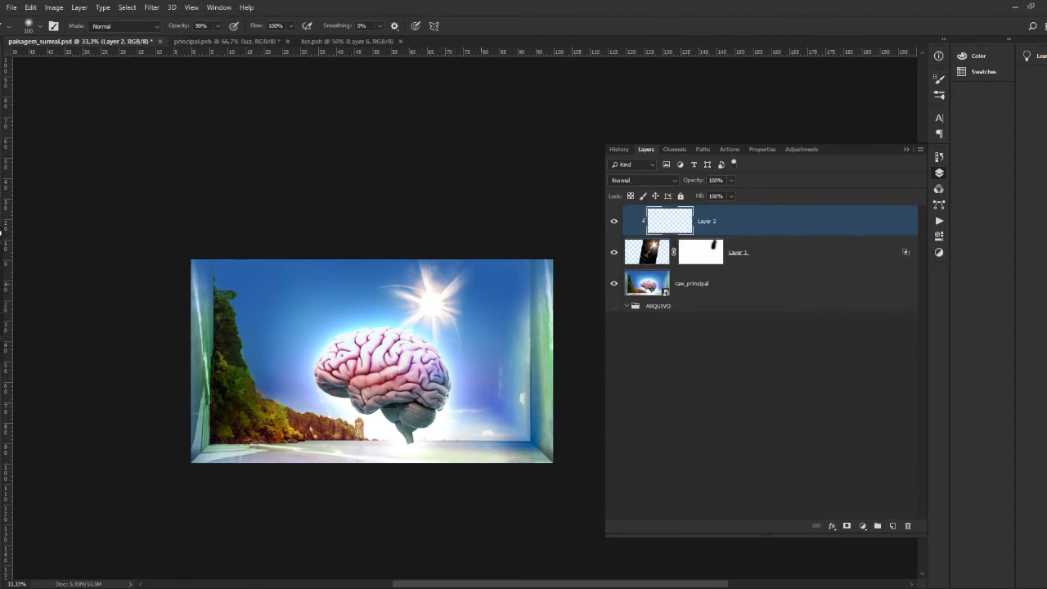
# Try to draw a new ray from the sun on the clipped layer, and delete that layer.
pyautogui.press('l')
pyautogui.moveTo(457, 310)
pyautogui.mouseDown()
pyautogui.moveTo(550, 329)
pyautogui.moveTo(458, 314)
pyautogui.mouseUp()
pyautogui.press('b')
pyautogui.keyDown('alt'); pyautogui.click(432, 280); pyautogui.keyUp('alt')
pyautogui.hotkey('ctrl', 'd')
pyautogui.press('Delete')
pyautogui.click(761, 393)
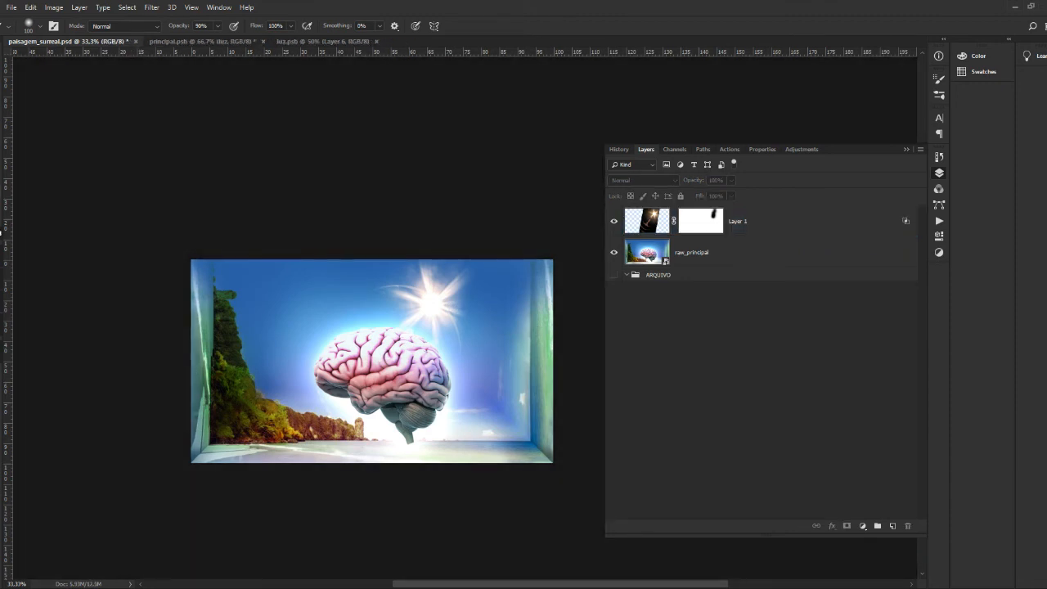
# On a new unclipped layer, paint a narrow ray from the sun to the right wall and set it to Vivid Light blending.
pyautogui.click(893, 526)
pyautogui.press('l')
pyautogui.moveTo(454, 310)
pyautogui.mouseDown()
pyautogui.moveTo(550, 330)
pyautogui.moveTo(549, 348)
pyautogui.mouseUp()
pyautogui.press('b')
pyautogui.hotkey('alt', 'BackSpace')
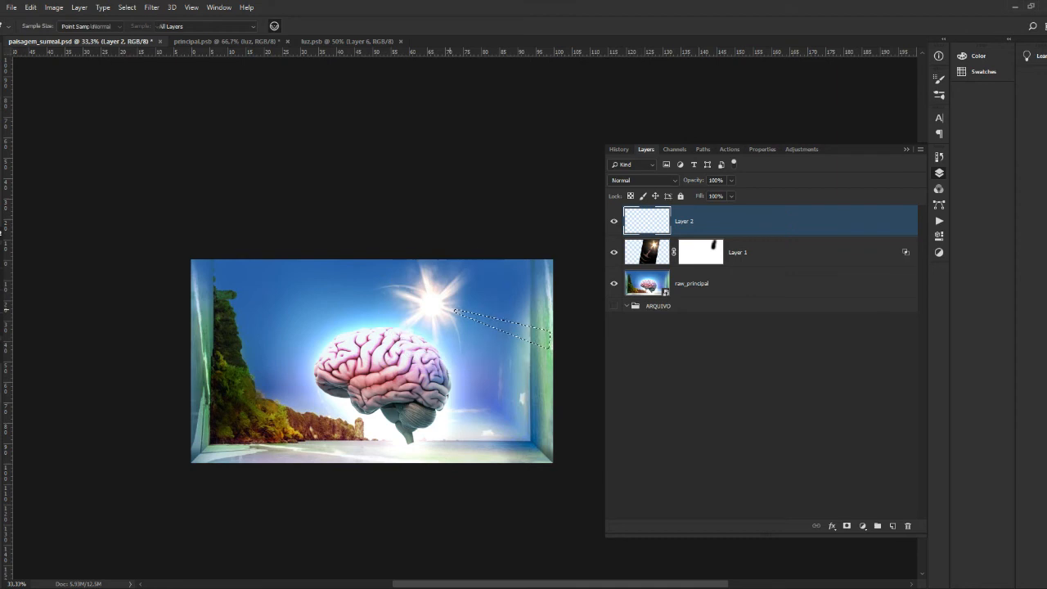
pyautogui.click(643, 180)
pyautogui.click(646, 348)
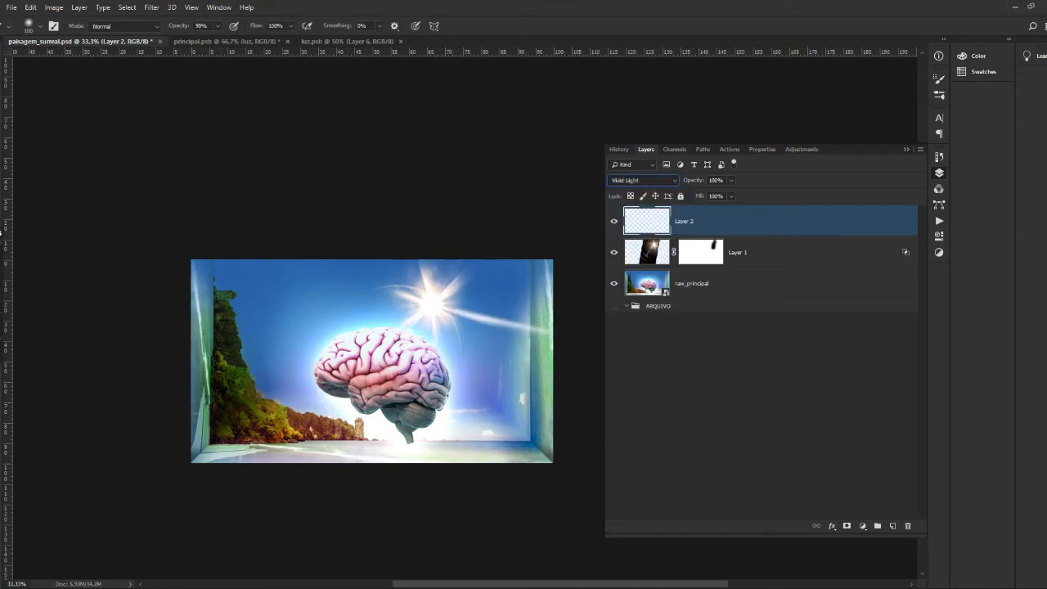
# Colorize the sun ray layer with Hue/Saturation at Hue 24, Saturation 15 and Lightness -21.
pyautogui.hotkey('ctrl', 'space')
pyautogui.moveTo(444, 291)
pyautogui.mouseDown()
pyautogui.moveTo(492, 310)
pyautogui.moveTo(451, 311)
pyautogui.mouseUp()
pyautogui.hotkey('ctrl', 'u')
pyautogui.click(822, 273)
pyautogui.moveTo(757, 211); pyautogui.dragTo(668, 211)
pyautogui.moveTo(709, 269)
pyautogui.mouseDown()
pyautogui.moveTo(671, 239)
pyautogui.moveTo(697, 211)
pyautogui.moveTo(662, 212)
pyautogui.mouseUp()
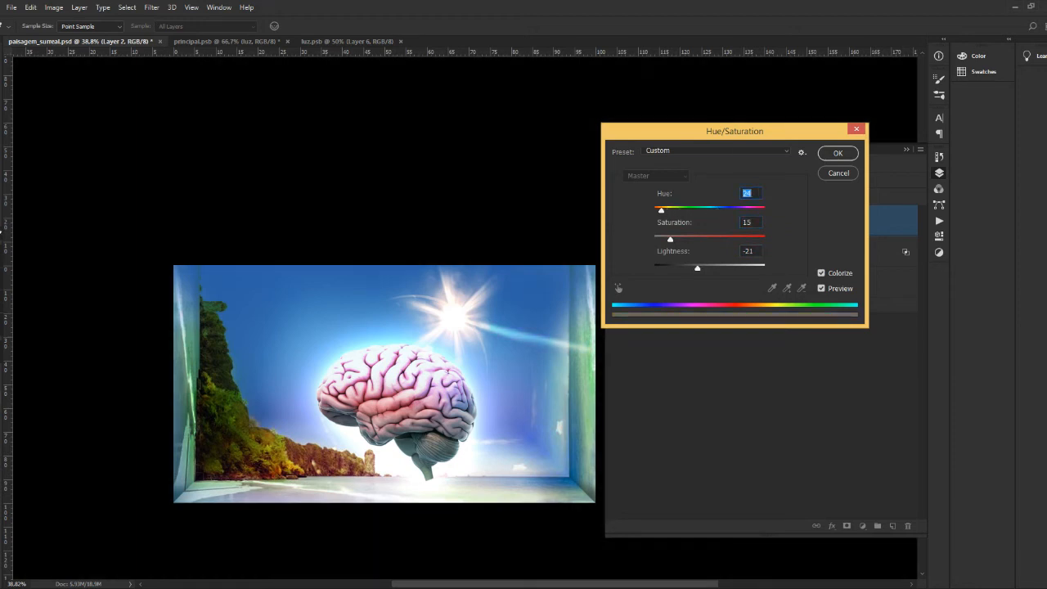
pyautogui.click(838, 153)
# Reduce the opacity of the sun ray's Layer 2 to 82%.
pyautogui.click(731, 196)
pyautogui.moveTo(732, 210)
pyautogui.mouseDown()
pyautogui.moveTo(712, 211)
pyautogui.moveTo(731, 210)
pyautogui.moveTo(721, 194)
pyautogui.mouseUp()
pyautogui.click(731, 181)
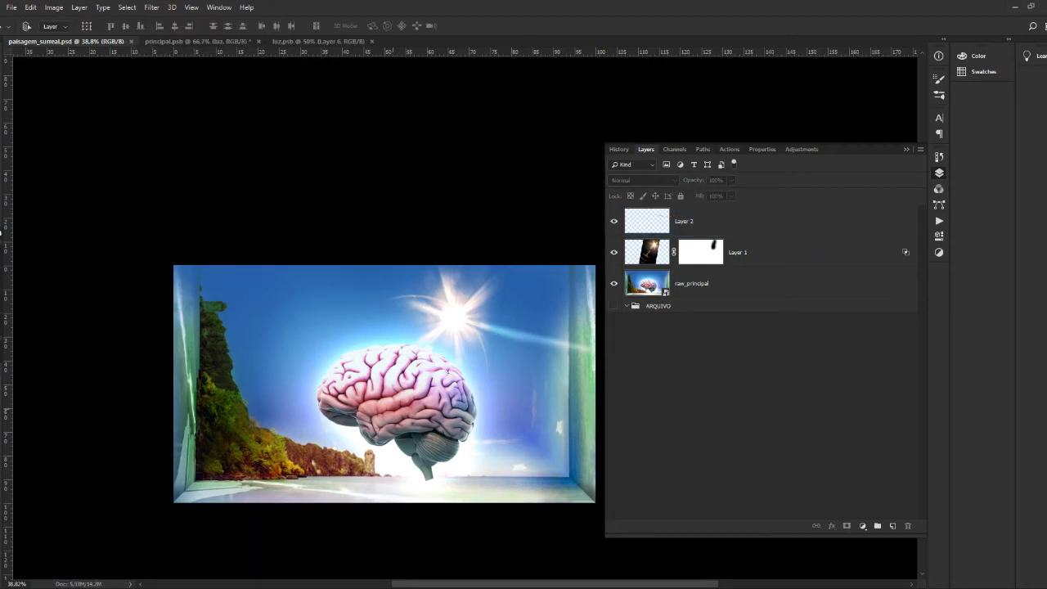
# Group Layer 2 and Layer 1 as "sol" and stamp the visible image into a new layer above the group.
pyautogui.click(684, 221)
pyautogui.keyDown('shift'); pyautogui.click(737, 252); pyautogui.keyUp('shift')
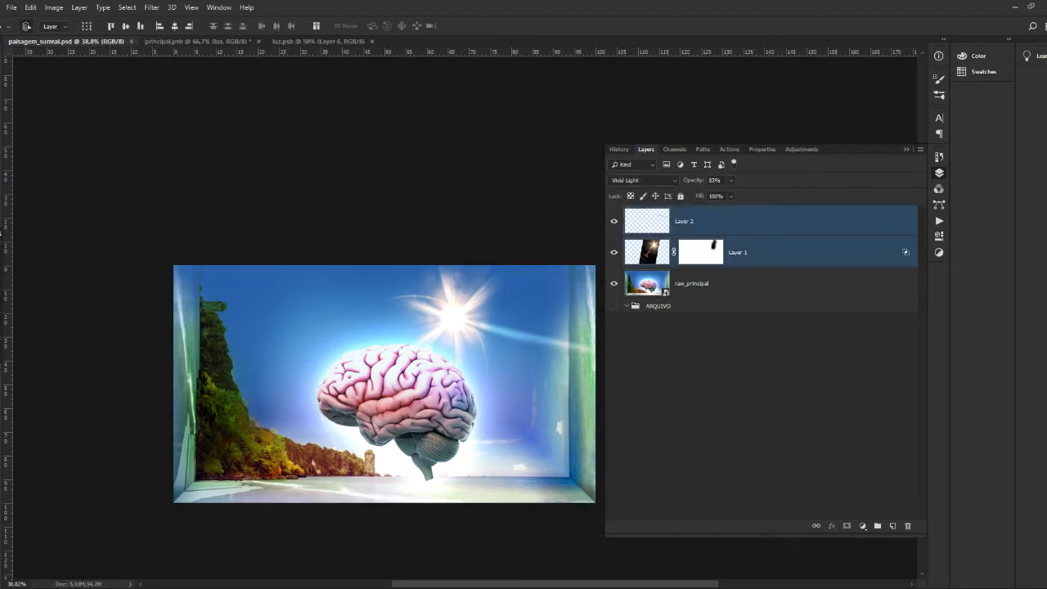
pyautogui.hotkey('ctrl', 'g')
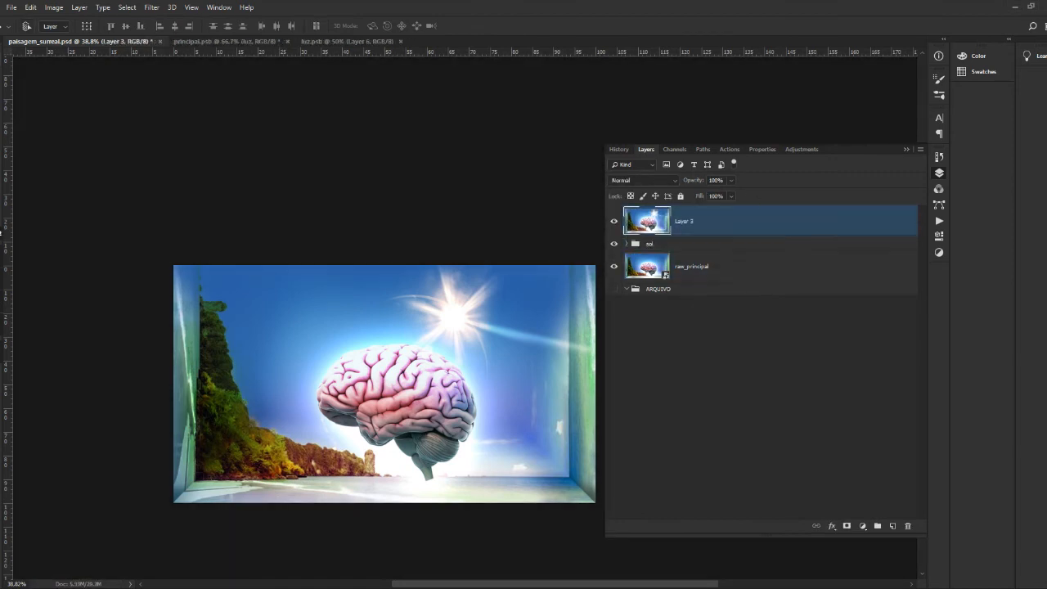
# Convert the merged Layer 3 to a smart object, hide the layers below it, and save the document.
pyautogui.rightClick(653, 217)
pyautogui.rightClick(822, 231)
pyautogui.click(855, 267)
pyautogui.click(614, 244)
pyautogui.hotkey('ctrl', 's')
# Apply the Camera Raw filter to Layer 3 with Exposure +0.10, lower Highlights, adjusted Whites and Blacks, and raised Clarity, Vibrance and Saturation.
pyautogui.click(152, 7)
pyautogui.click(182, 74)
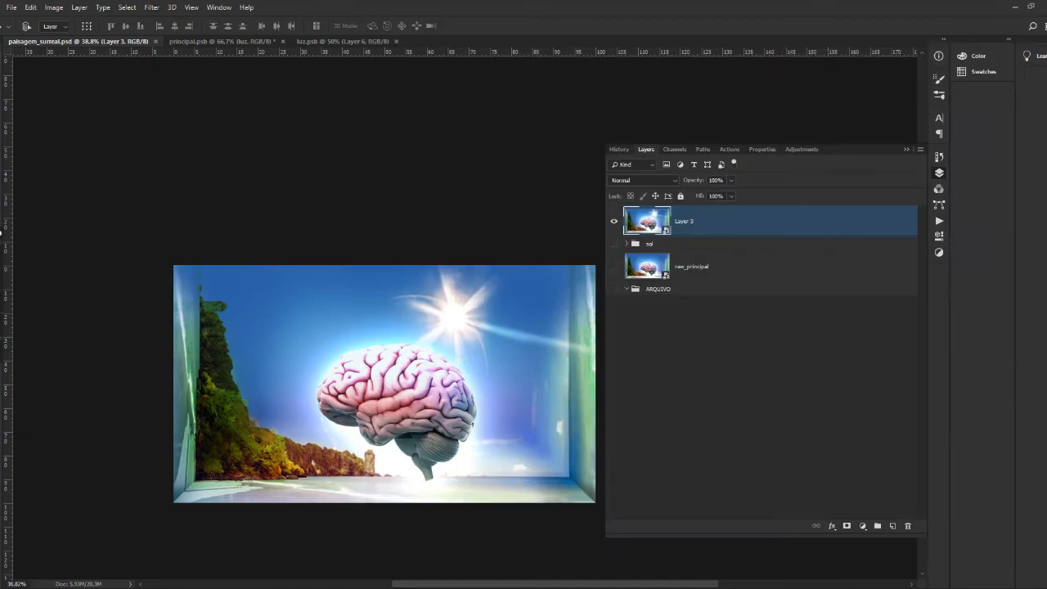
pyautogui.click(152, 7)
pyautogui.click(180, 80)
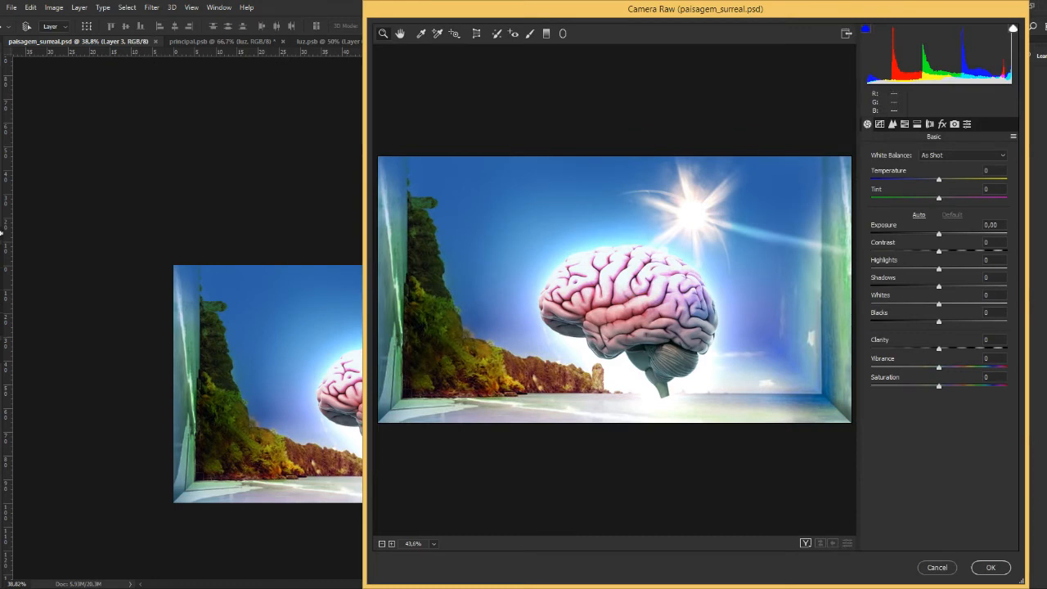
pyautogui.moveTo(939, 234); pyautogui.dragTo(904, 268)
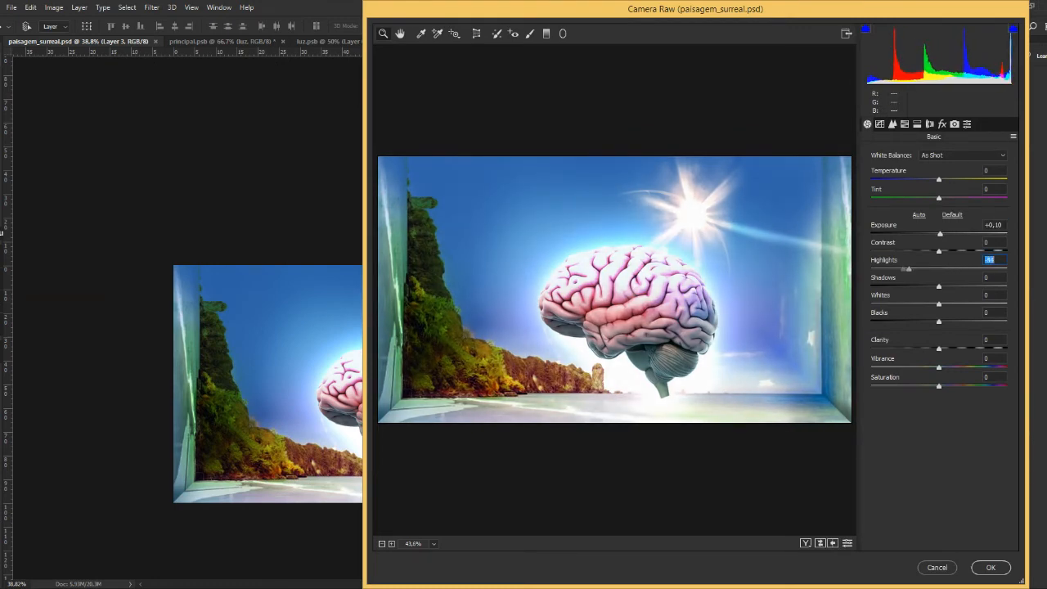
pyautogui.click(939, 304)
pyautogui.moveTo(939, 305); pyautogui.dragTo(895, 322)
pyautogui.moveTo(940, 349)
pyautogui.mouseDown()
pyautogui.moveTo(963, 349)
pyautogui.moveTo(921, 349)
pyautogui.moveTo(948, 348)
pyautogui.mouseUp()
pyautogui.moveTo(939, 367)
pyautogui.mouseDown()
pyautogui.moveTo(965, 368)
pyautogui.moveTo(914, 386)
pyautogui.moveTo(944, 386)
pyautogui.mouseUp()
# Shape the parametric tone curve with Darks at -8 and raised Highlights, Lights and Shadows.
pyautogui.click(880, 125)
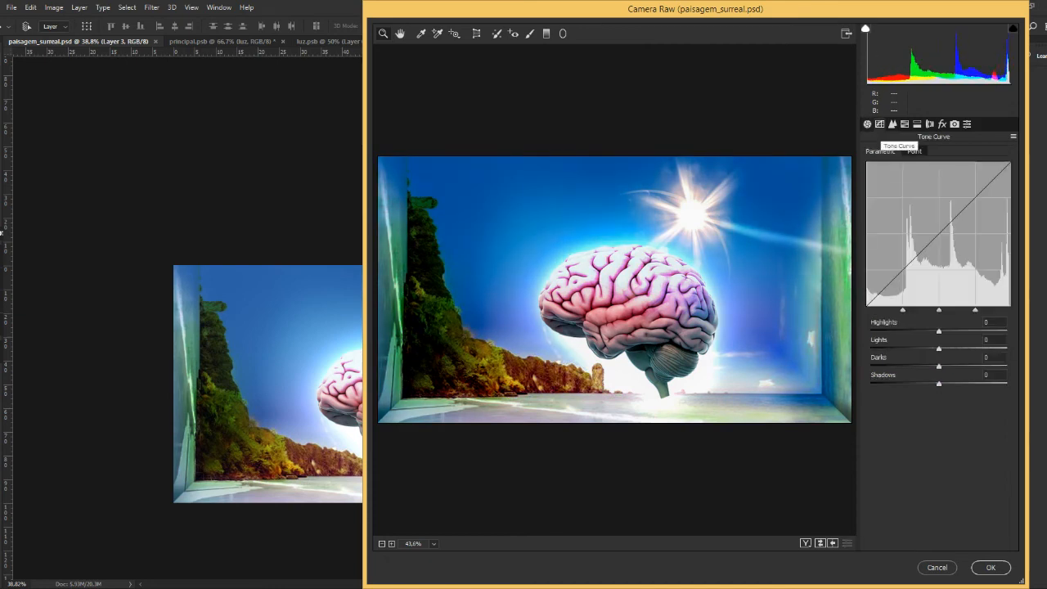
pyautogui.moveTo(940, 331); pyautogui.dragTo(968, 384)
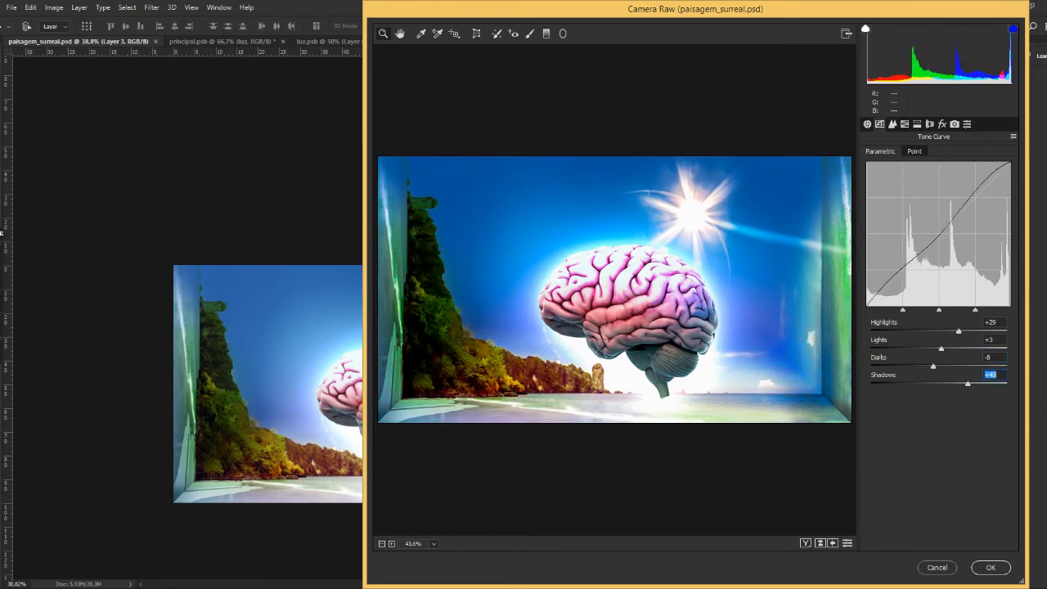
pyautogui.moveTo(941, 349); pyautogui.dragTo(965, 332)
pyautogui.click(893, 124)
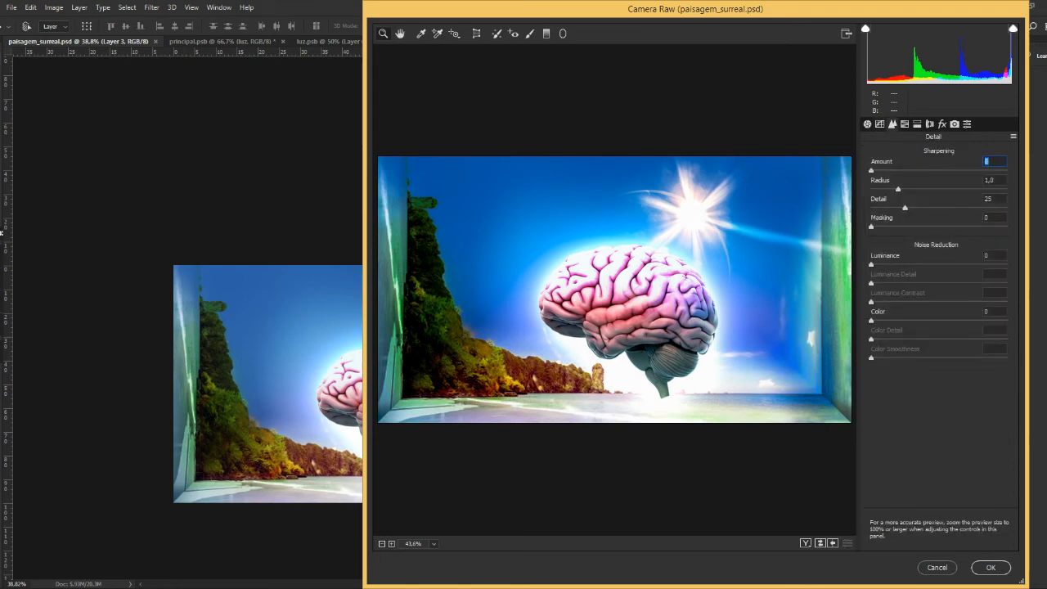
pyautogui.write('1')
pyautogui.press('Tab')
pyautogui.write('25')
pyautogui.write('0')
# Set the HSL hues to Reds +31, Oranges +43, Yellows -66, Greens +38, Aquas +23, Blues -30 and Purples -58, and lower Magentas slightly.
pyautogui.click(905, 124)
pyautogui.moveTo(897, 208)
pyautogui.mouseDown()
pyautogui.moveTo(946, 207)
pyautogui.moveTo(902, 207)
pyautogui.mouseUp()
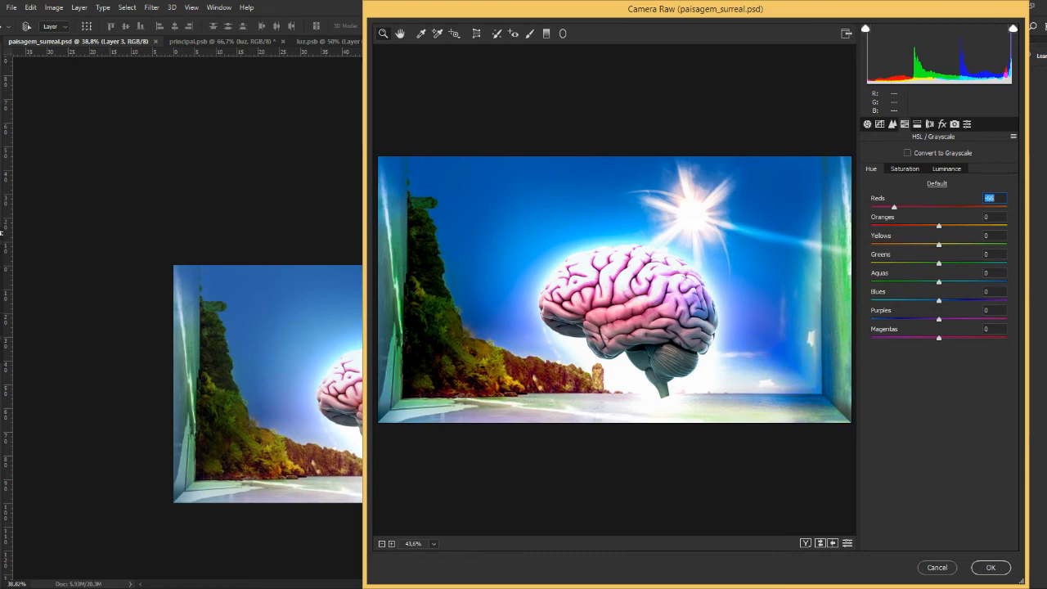
pyautogui.press('Tab')
pyautogui.write('73')
pyautogui.moveTo(908, 207); pyautogui.dragTo(990, 207)
pyautogui.moveTo(939, 245); pyautogui.dragTo(905, 282)
pyautogui.moveTo(990, 282); pyautogui.dragTo(1000, 338)
pyautogui.moveTo(871, 338); pyautogui.dragTo(926, 338)
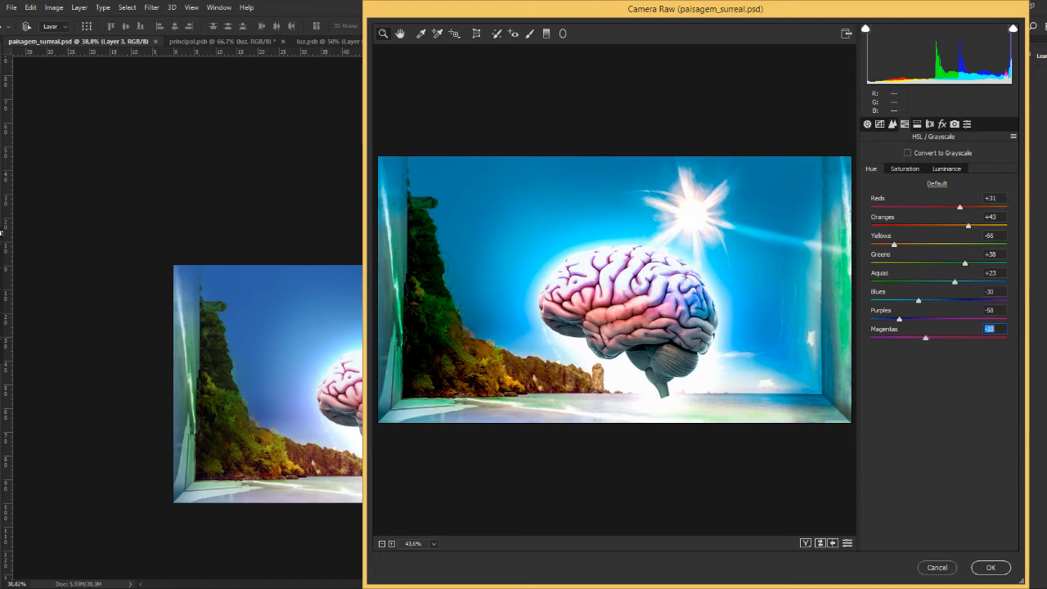
# Split-tone the highlights with Hue 185 and Saturation 28, and set the Balance to -41.
pyautogui.click(918, 124)
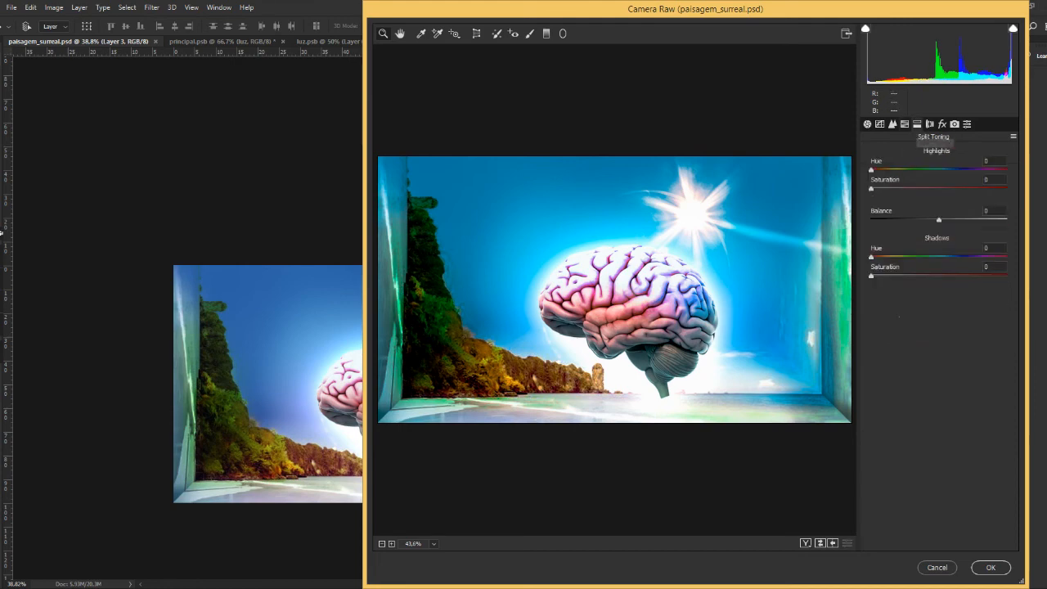
pyautogui.moveTo(871, 170); pyautogui.dragTo(909, 189)
pyautogui.moveTo(939, 220); pyautogui.dragTo(912, 220)
pyautogui.press('Tab')
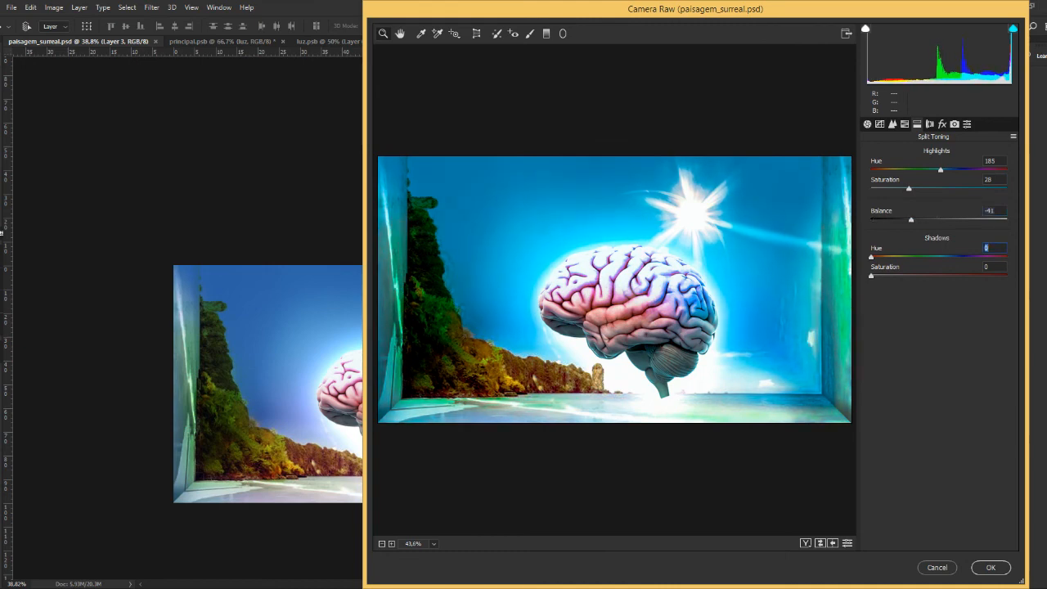
pyautogui.click(929, 125)
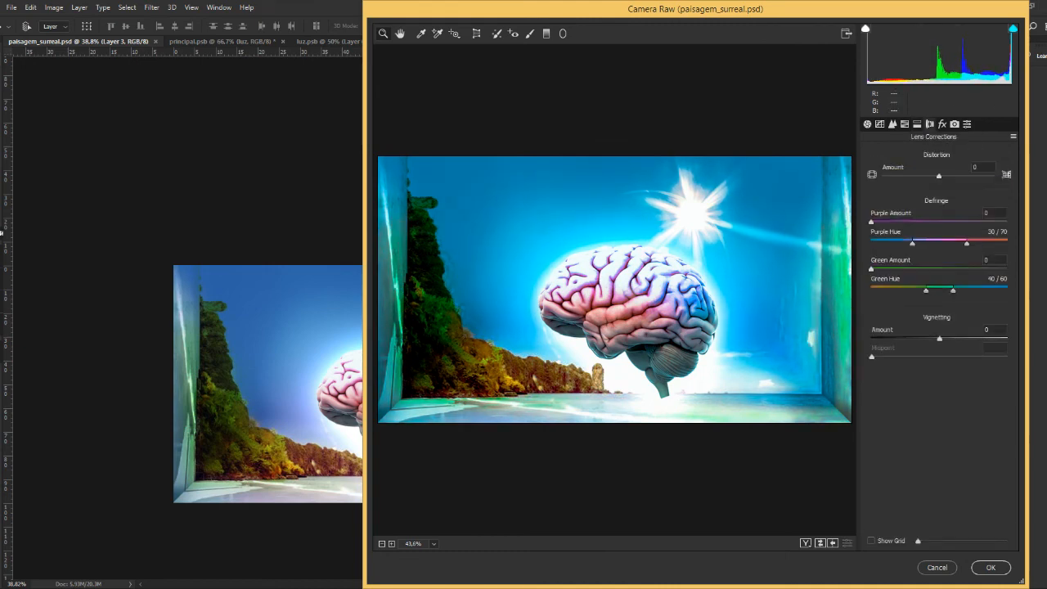
pyautogui.moveTo(939, 176)
pyautogui.mouseDown()
pyautogui.moveTo(914, 176)
pyautogui.moveTo(959, 175)
pyautogui.mouseUp()
pyautogui.write('0')
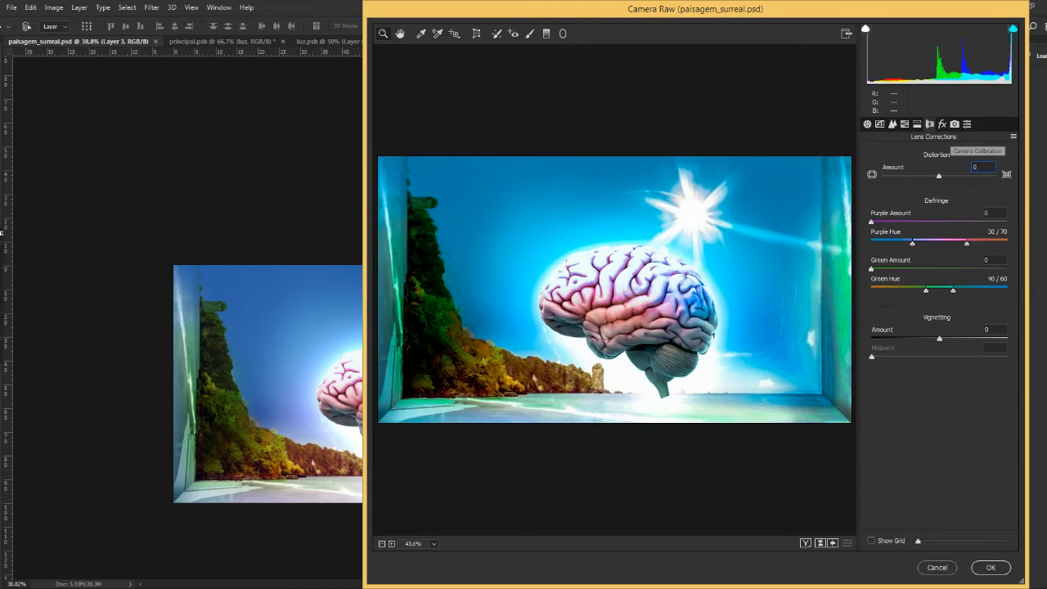
# Add a post-crop vignette with Amount -27, Midpoint 68, Roundness -74 and Feather 48, and apply the Camera Raw filter.
pyautogui.click(943, 125)
pyautogui.moveTo(939, 311); pyautogui.dragTo(936, 368)
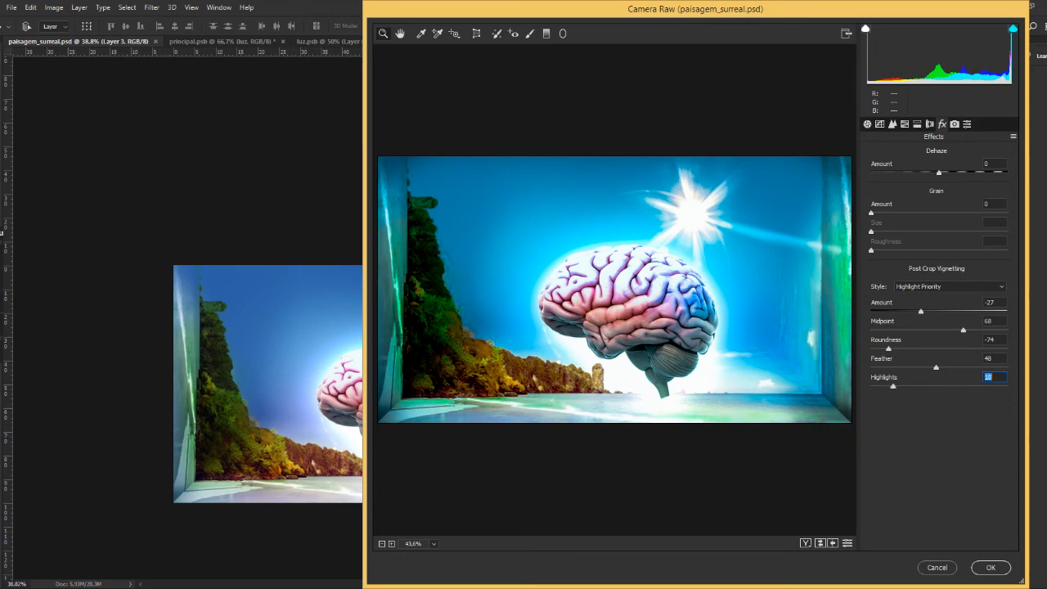
pyautogui.click(955, 124)
pyautogui.click(942, 124)
pyautogui.moveTo(696, 9); pyautogui.dragTo(737, 15)
pyautogui.click(1033, 574)
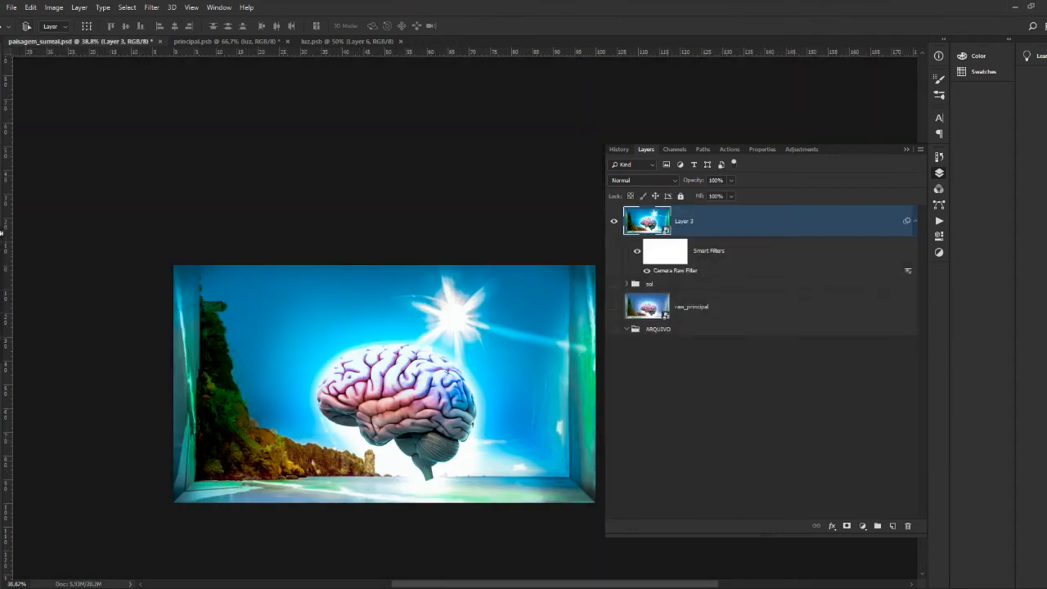
# Open Layer 3's smart object contents and paint sampled sky blue along the upper cliff edge on a new layer.
pyautogui.press('z')
pyautogui.moveTo(220, 365); pyautogui.dragTo(282, 365)
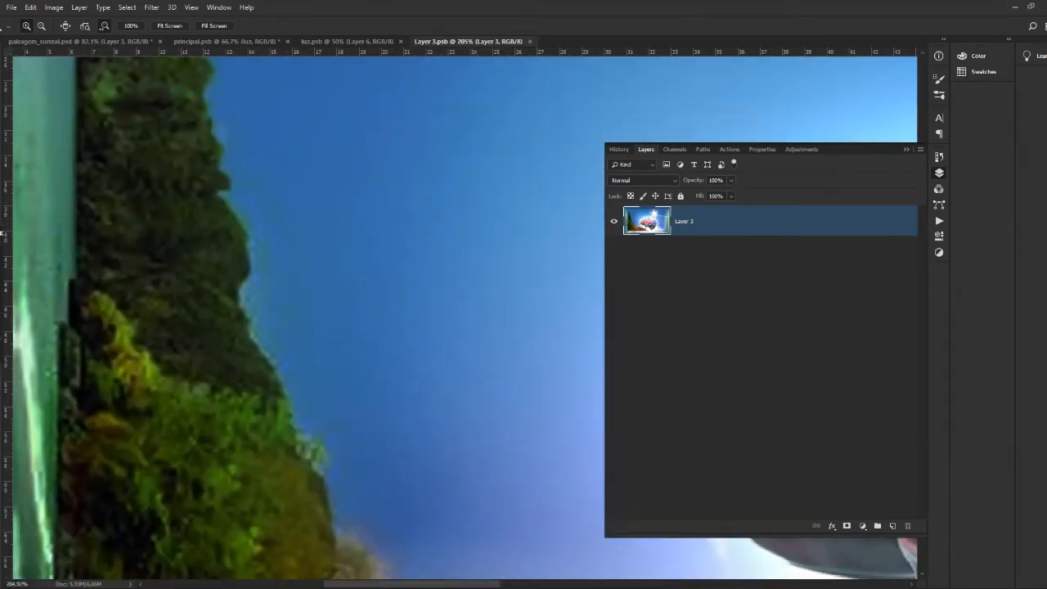
pyautogui.hotkey('ctrl', 'shift', 'alt', 'n')
pyautogui.press('i')
pyautogui.press('b')
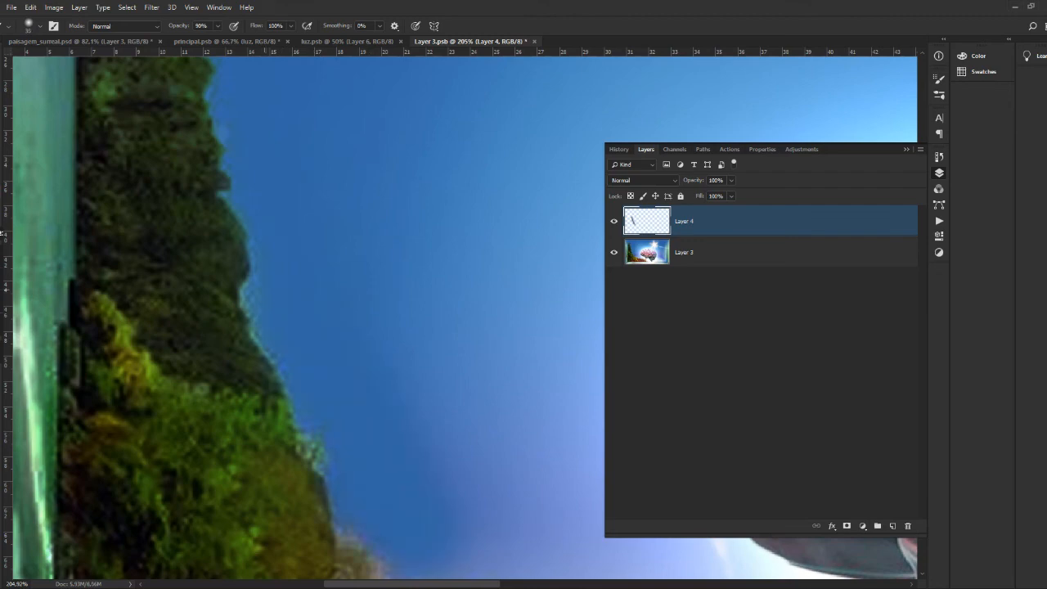
pyautogui.press('i')
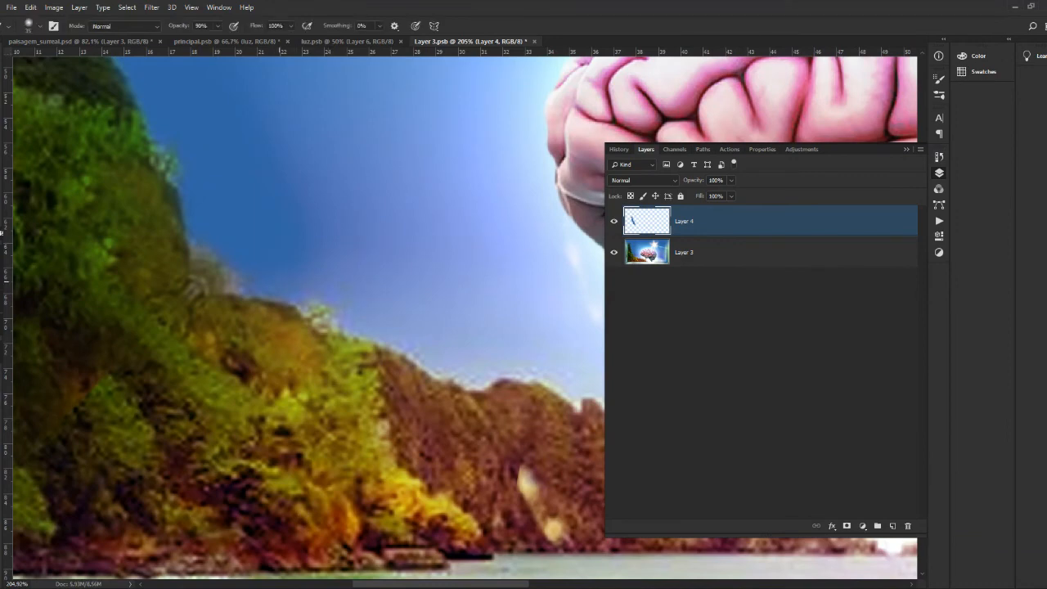
# Paint sampled sky tones over the uneven sky just above the lower hills, resampling the colour toward the brain.
pyautogui.moveTo(309, 275); pyautogui.dragTo(278, 278)
pyautogui.moveTo(347, 304); pyautogui.dragTo(372, 321)
pyautogui.keyDown('alt'); pyautogui.click(391, 308); pyautogui.keyUp('alt')
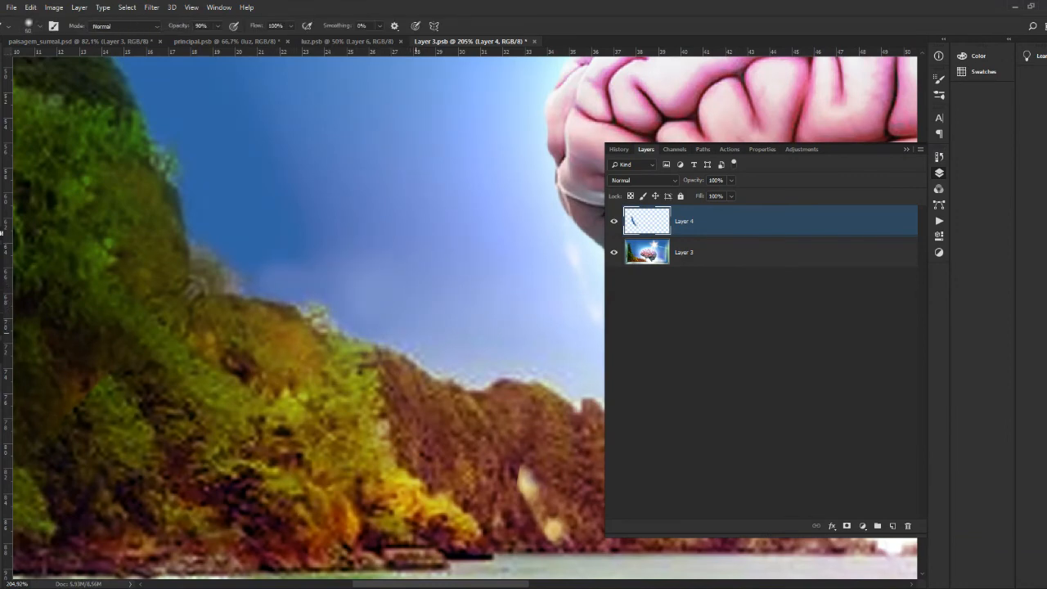
pyautogui.click(419, 342)
pyautogui.keyDown('alt'); pyautogui.click(433, 335); pyautogui.keyUp('alt')
pyautogui.press('[')
pyautogui.moveTo(423, 343); pyautogui.dragTo(412, 333)
pyautogui.moveTo(463, 365); pyautogui.dragTo(541, 363)
pyautogui.keyDown('alt'); pyautogui.click(565, 336); pyautogui.keyUp('alt')
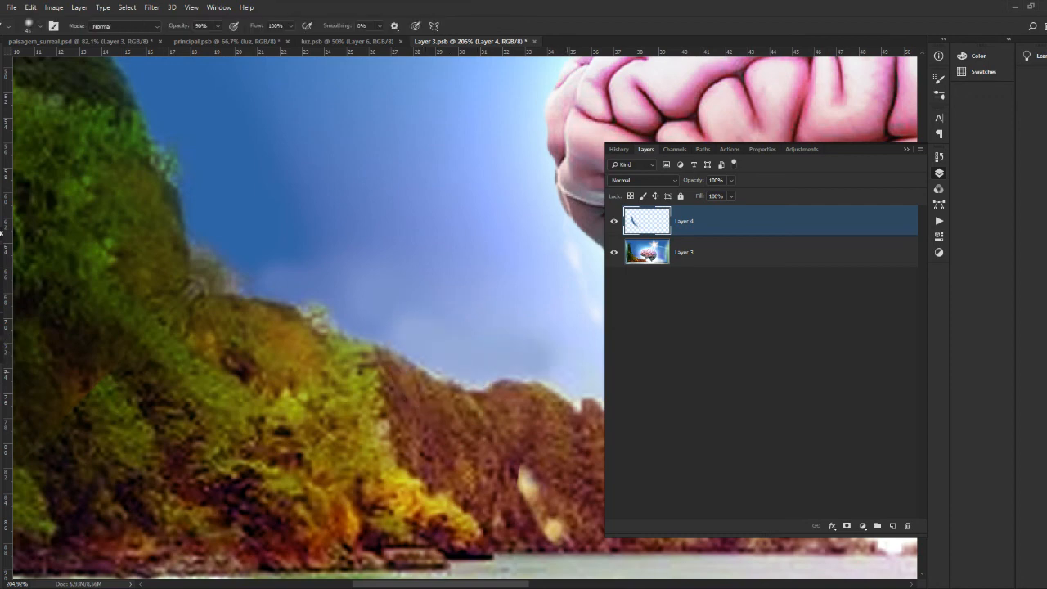
pyautogui.click(533, 354)
# Outline the sky between the cliffs and the brain with a polygonal selection, blend sampled blue inside it, and deselect.
pyautogui.press('l')
pyautogui.click(569, 284)
pyautogui.click(399, 143)
pyautogui.click(193, 188)
pyautogui.click(267, 286)
pyautogui.click(321, 291)
pyautogui.click(354, 326)
pyautogui.click(479, 369)
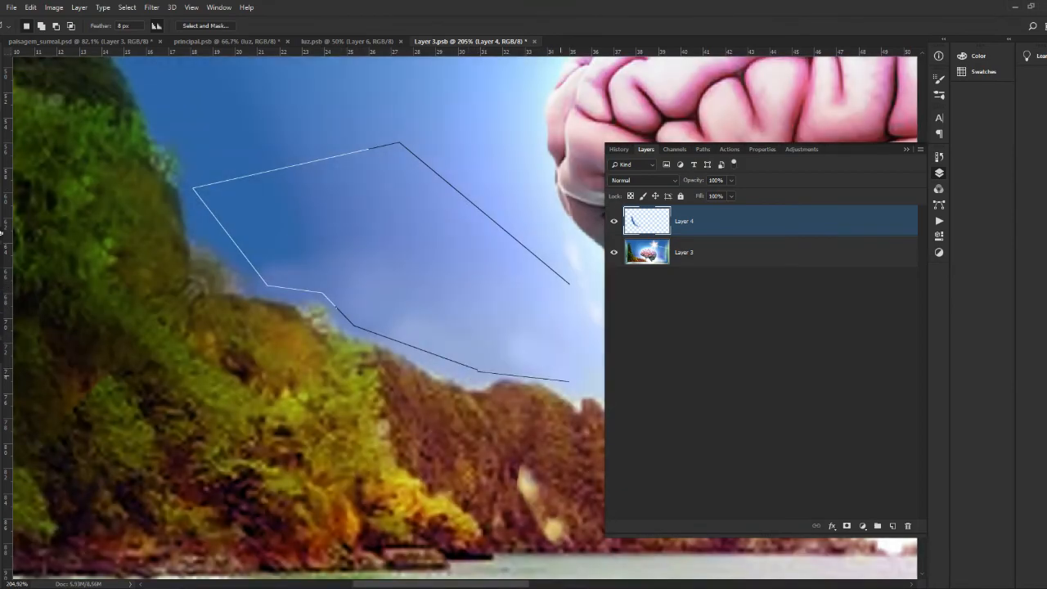
pyautogui.click(570, 379)
pyautogui.doubleClick(587, 350)
pyautogui.press('b')
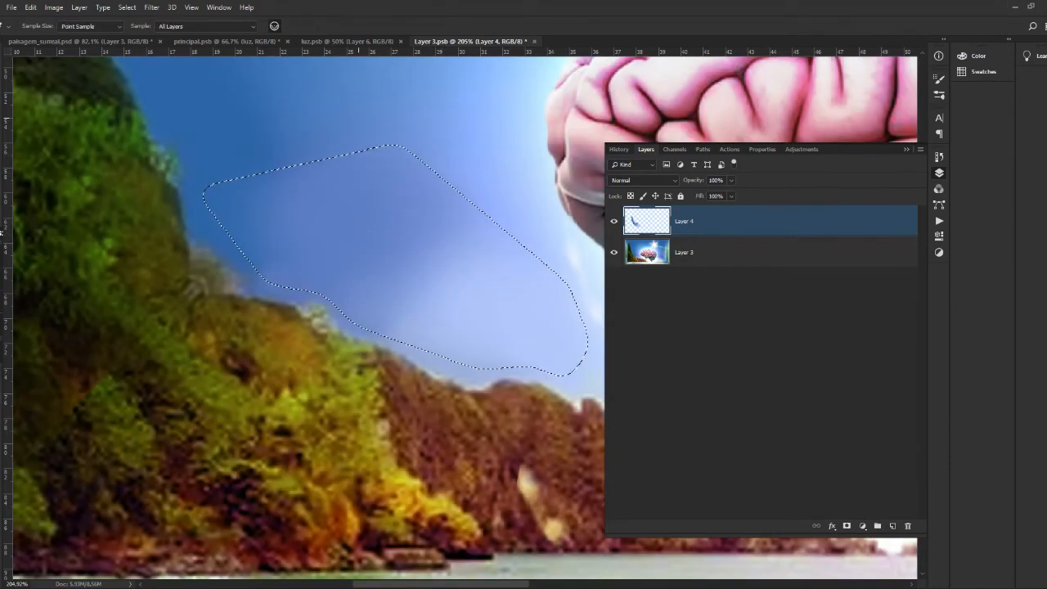
pyautogui.hotkey('ctrl', 'd')
pyautogui.hotkey('ctrl', '1')
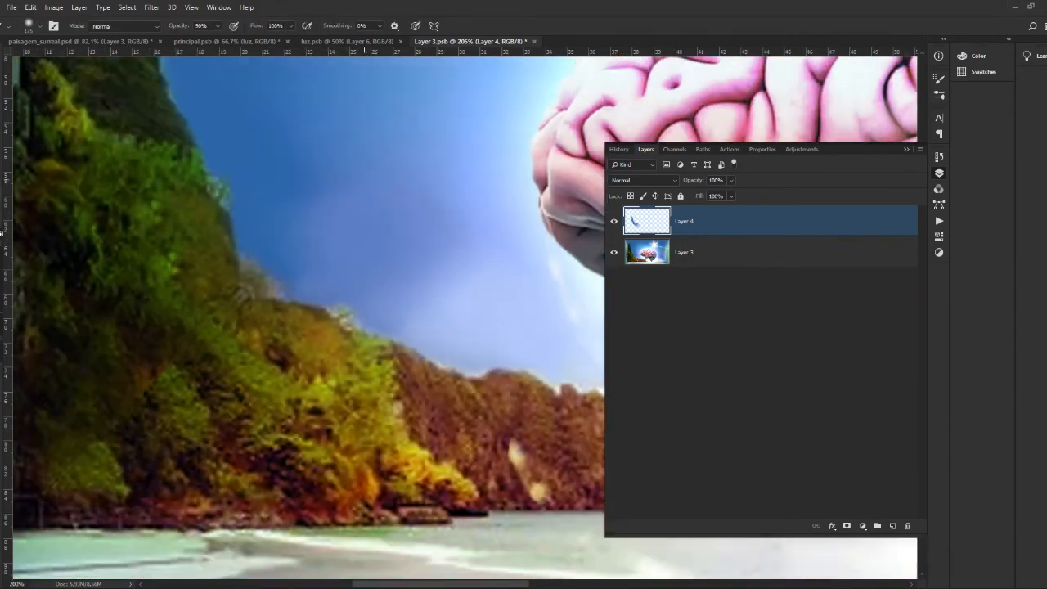
# Dab a blue sampled from higher in the sky over the patch beside the brain with a large soft brush.
pyautogui.click(437, 217)
pyautogui.hotkey('ctrl', 'z')
pyautogui.keyDown('alt'); pyautogui.click(425, 158); pyautogui.keyUp('alt')
pyautogui.click(414, 209)
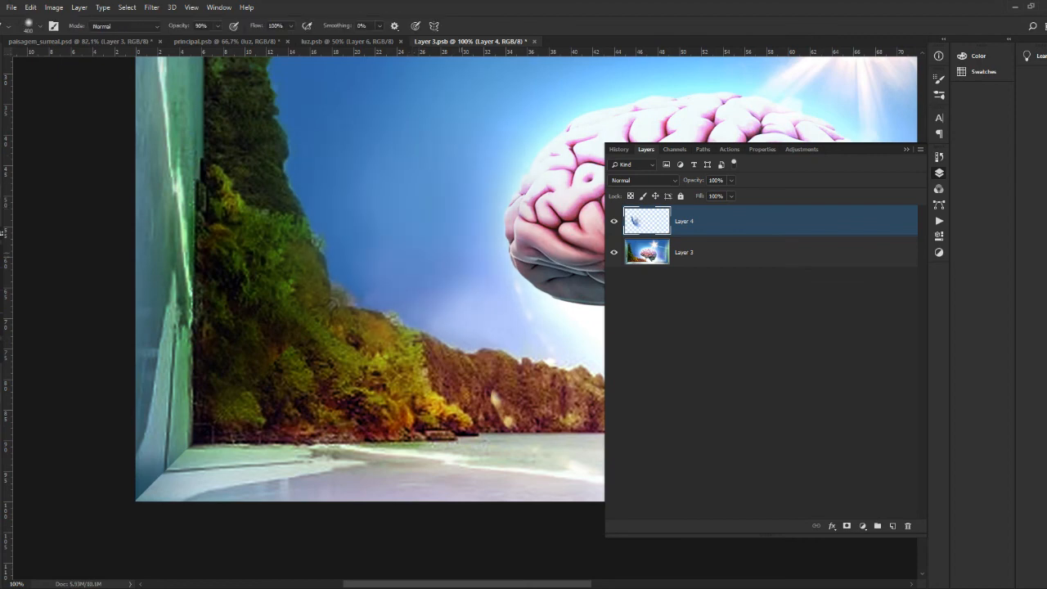
# Soften the remaining pale sky patch above the hills with resampled blue, trying different brush sizes and undoing unsuitable dabs.
pyautogui.keyDown('alt'); pyautogui.click(454, 289); pyautogui.keyUp('alt')
pyautogui.press('[')
pyautogui.press('[')
pyautogui.click(451, 277)
pyautogui.hotkey('ctrl', 'z')
pyautogui.press(']')
pyautogui.press(']')
pyautogui.click(448, 258)
pyautogui.hotkey('ctrl', 'z')
pyautogui.keyDown('alt'); pyautogui.click(432, 254); pyautogui.keyUp('alt')
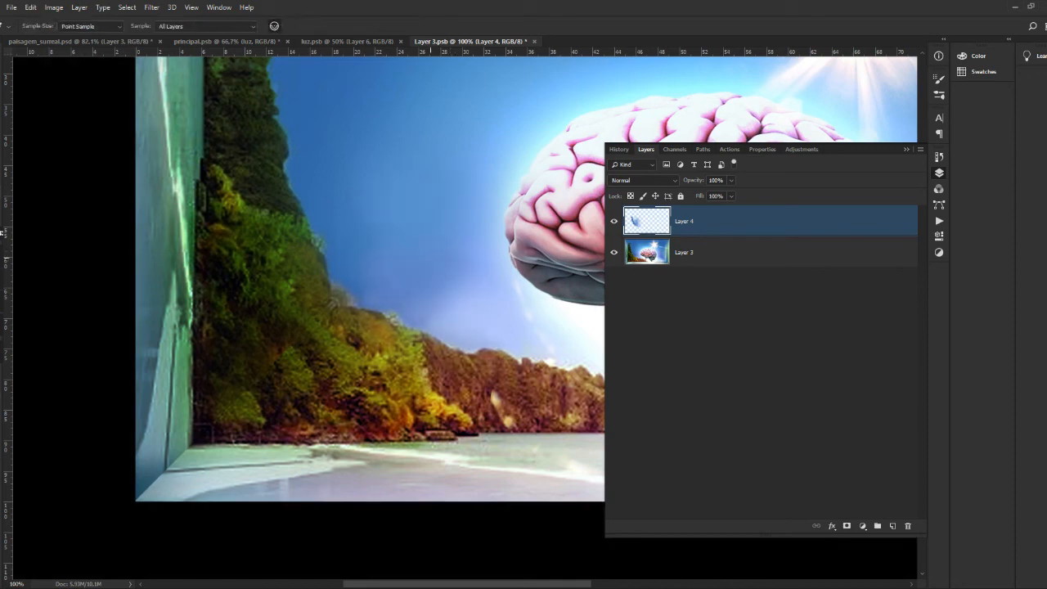
pyautogui.click(452, 263)
pyautogui.click(477, 276)
# Add a Solid Color fill layer above Layer 4, invert its mask to black, and set the colour to #d8efff.
pyautogui.click(863, 525)
pyautogui.click(884, 327)
pyautogui.press('Return')
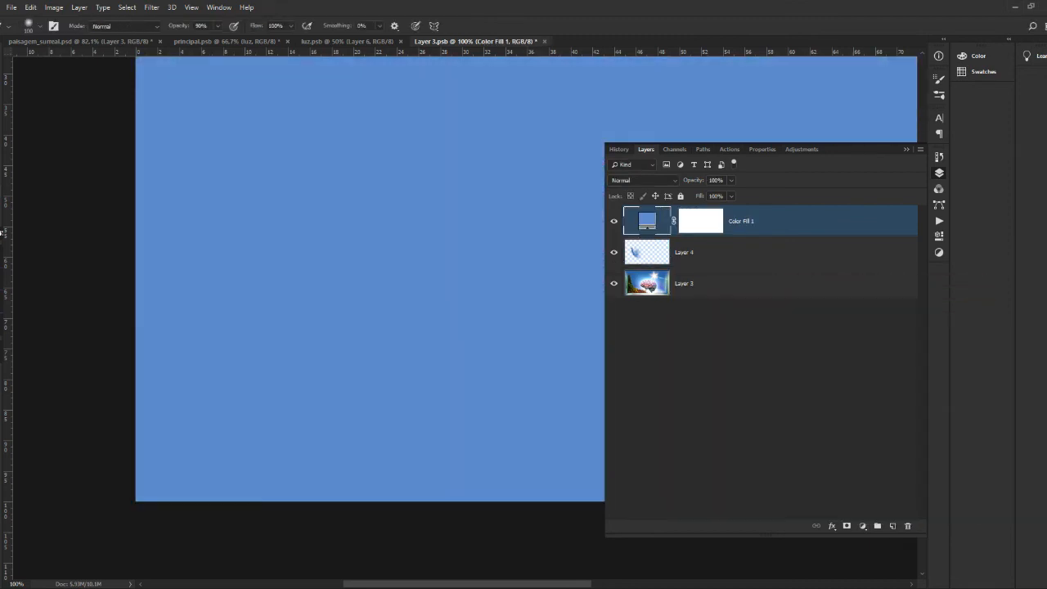
pyautogui.hotkey('ctrl', 'i')
pyautogui.doubleClick(648, 221)
pyautogui.click(563, 327)
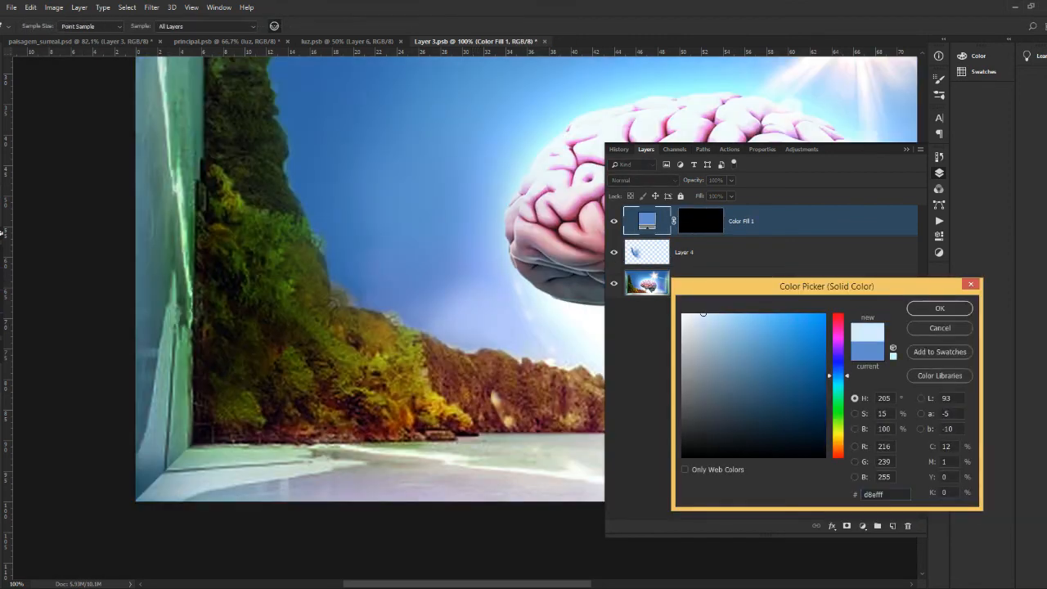
pyautogui.press('Return')
# Target the fill layer's mask with the Brush and clip the fill layer to Layer 4.
pyautogui.press('b')
pyautogui.click(701, 221)
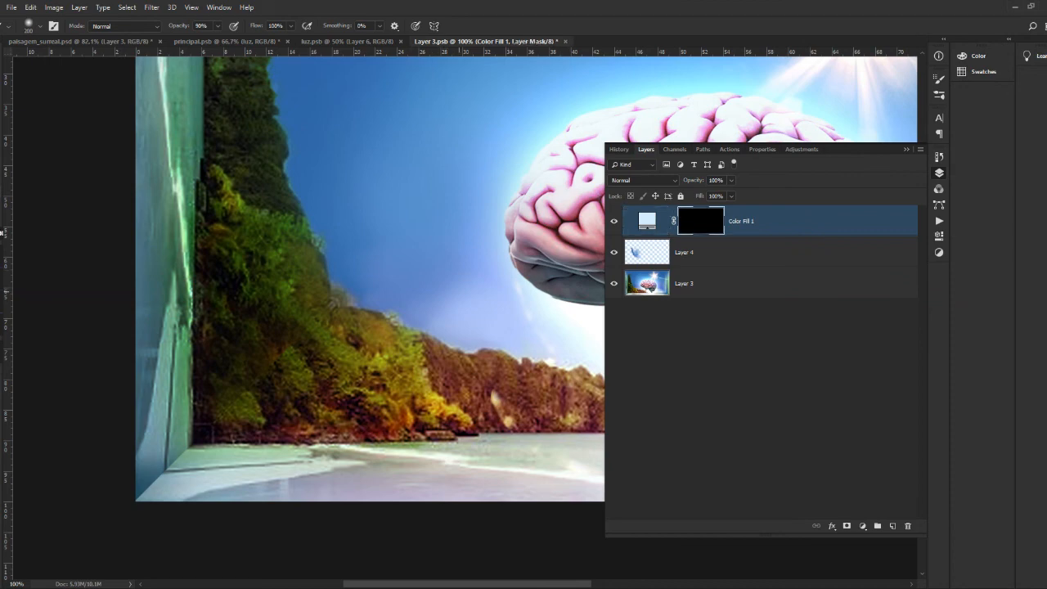
pyautogui.hotkey('ctrl', 'alt', 'g')
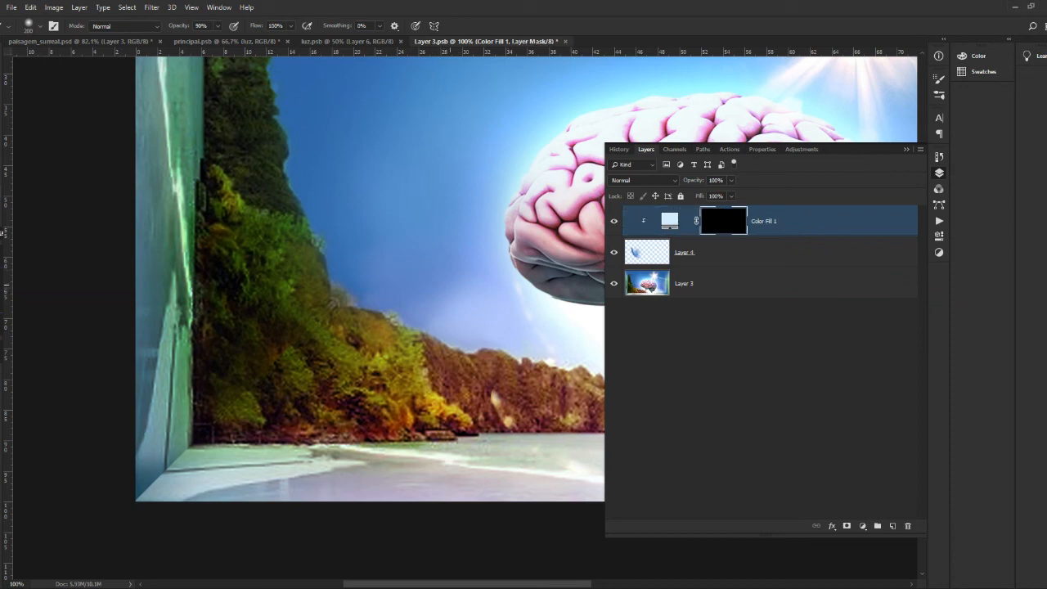
# Paint resampled sky blue on Layer 4 over the pale patch between the cliffs and the brain with a soft brush.
pyautogui.hotkey('alt', '[')
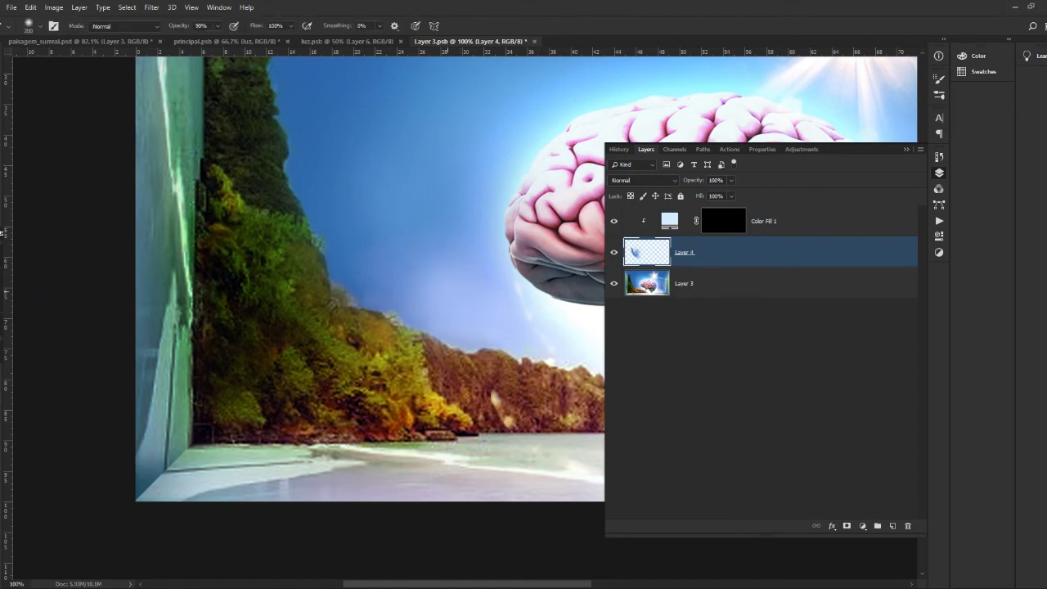
pyautogui.press('i')
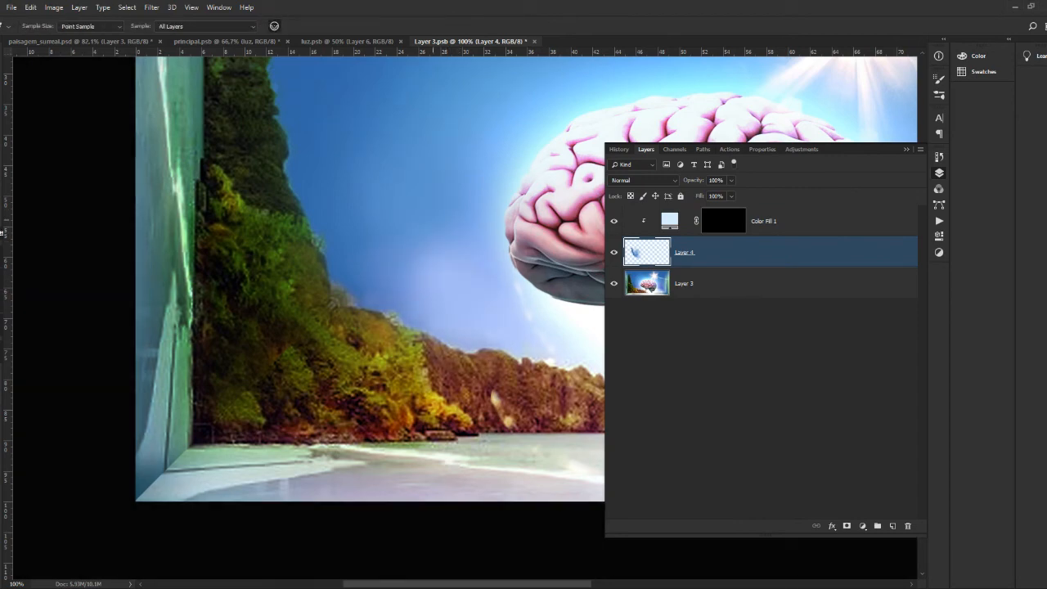
pyautogui.press('b')
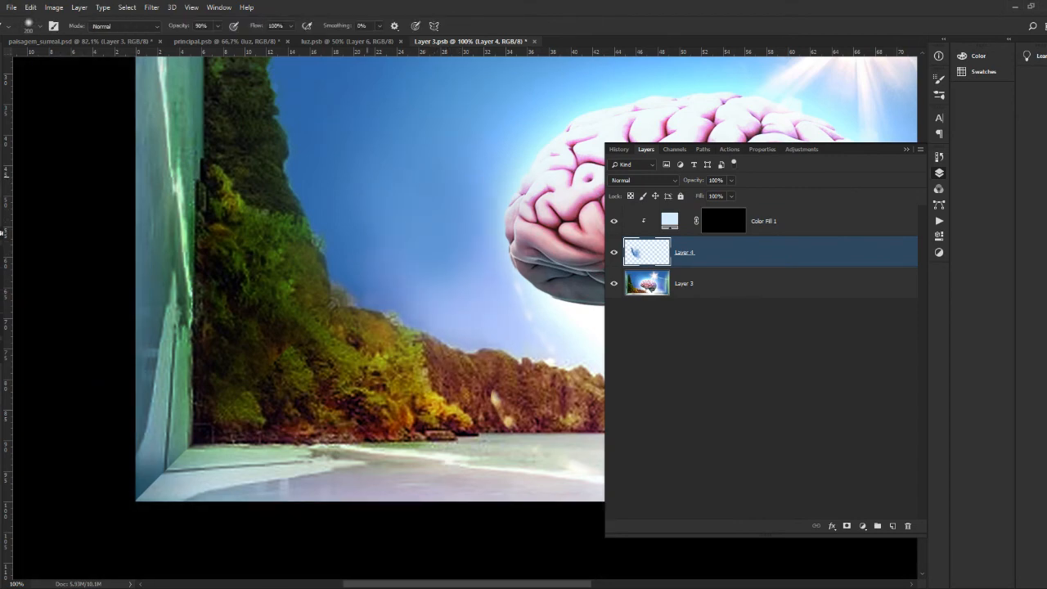
pyautogui.hotkey('ctrl', '-')
pyautogui.hotkey('ctrl', '-')
pyautogui.keyDown('alt'); pyautogui.click(433, 277); pyautogui.keyUp('alt')
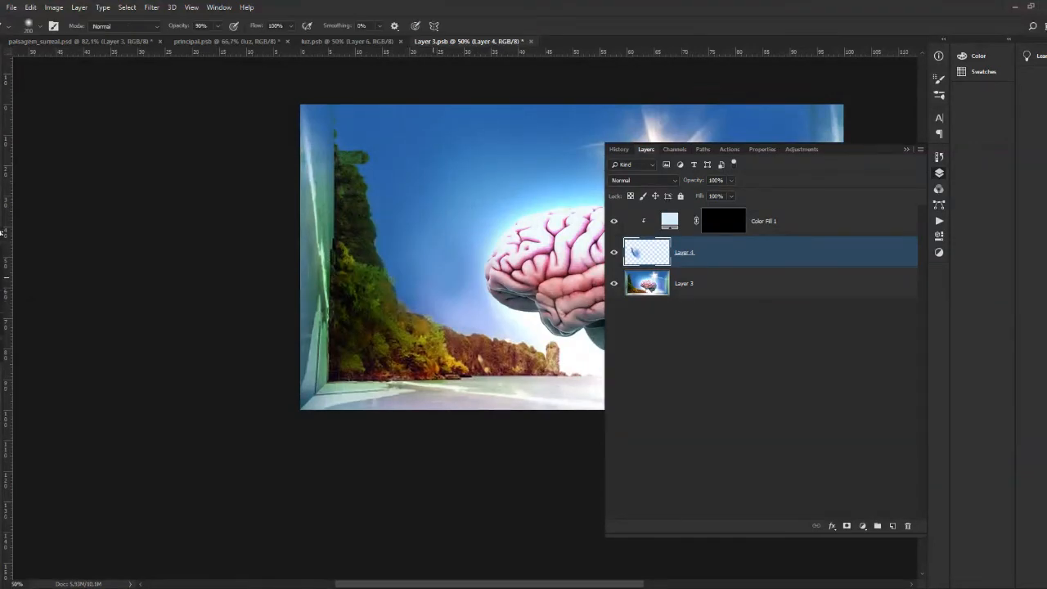
pyautogui.keyDown('alt'); pyautogui.click(490, 239); pyautogui.keyUp('alt')
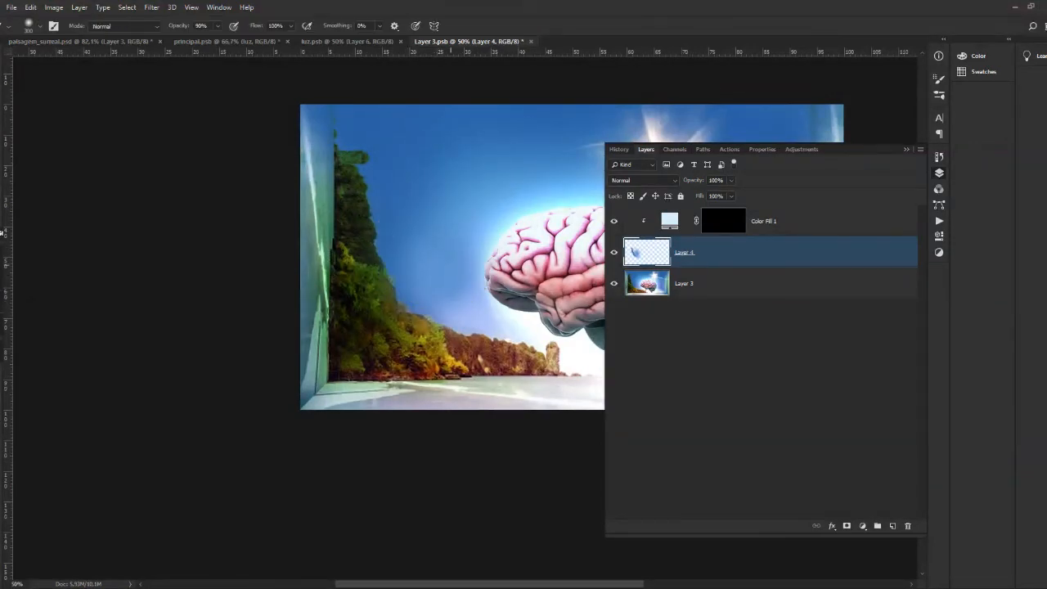
pyautogui.keyDown('alt'); pyautogui.click(449, 246); pyautogui.keyUp('alt')
pyautogui.moveTo(446, 266); pyautogui.dragTo(461, 281)
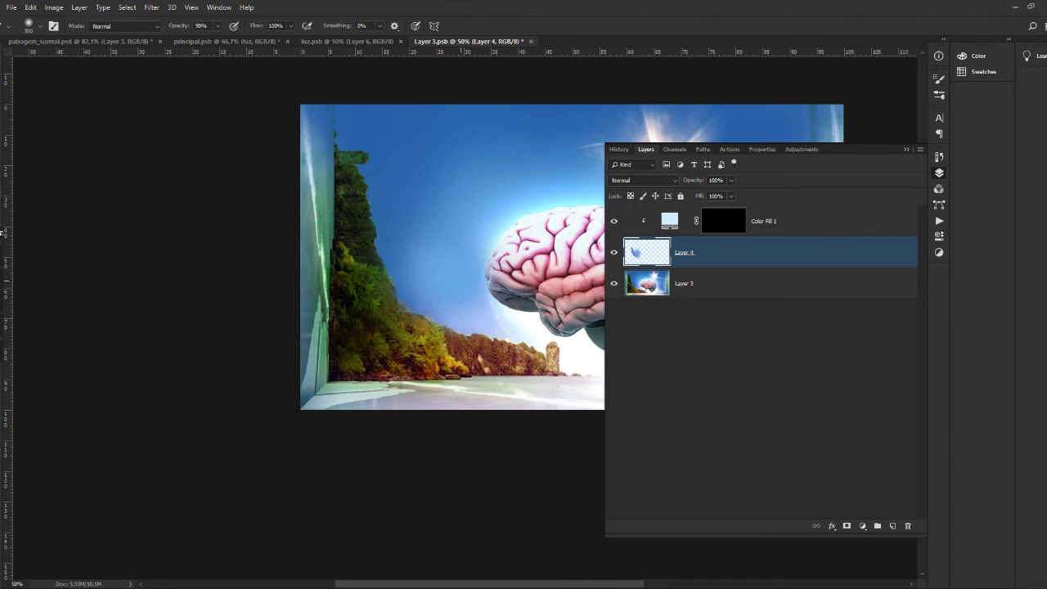
# Add a layer mask to Layer 4 and paint black on it to clear the blue from the brain's front edge.
pyautogui.click(846, 526)
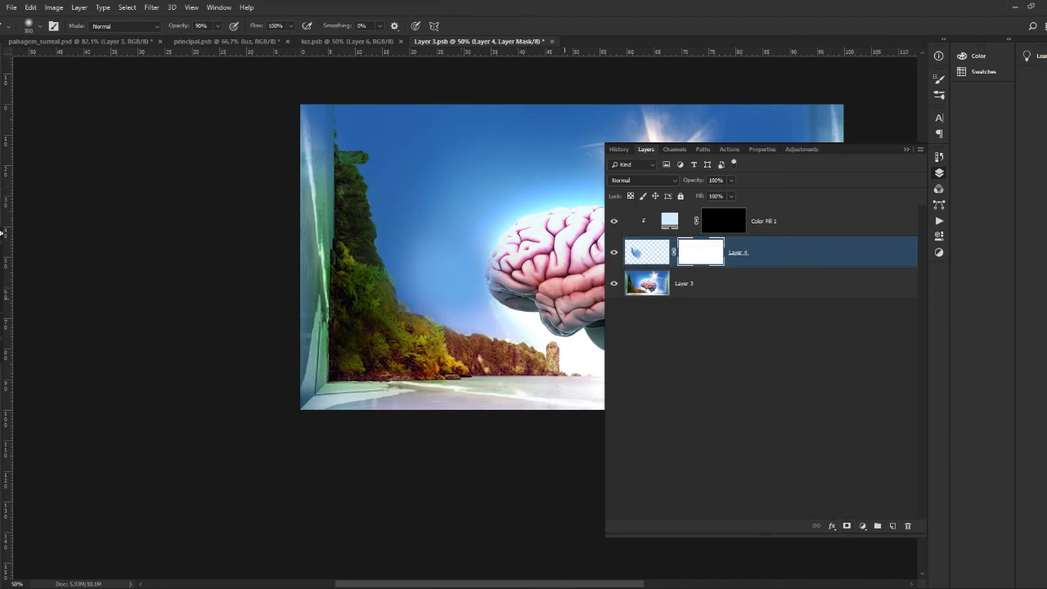
pyautogui.moveTo(502, 266); pyautogui.dragTo(513, 293)
pyautogui.keyDown('alt'); pyautogui.click(460, 238); pyautogui.keyUp('alt')
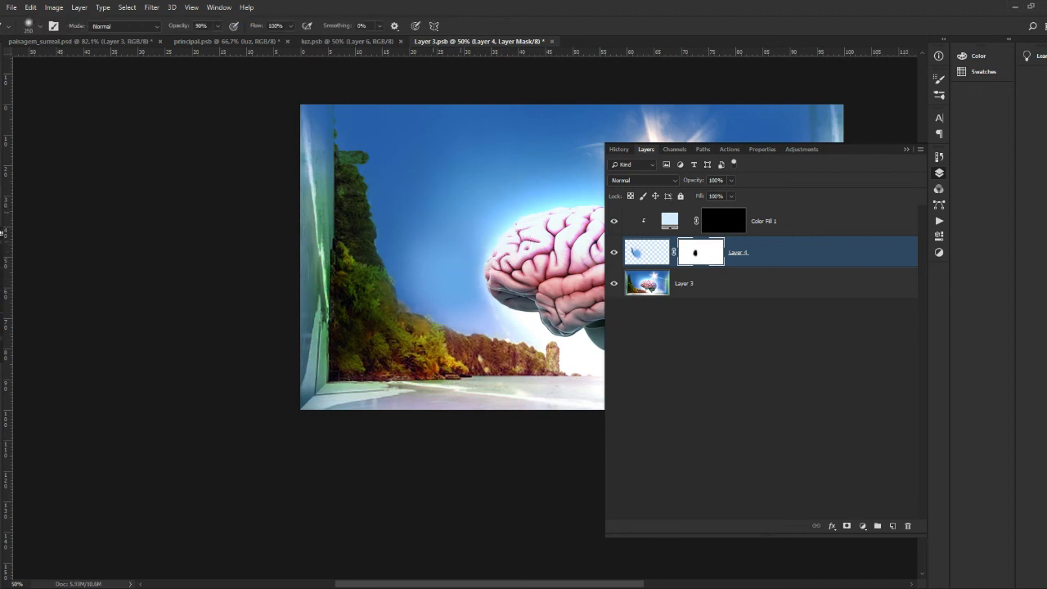
# Save and close the open smart object documents, and save the main composition paisagem_surreal.psd.
pyautogui.hotkey('ctrl', 's')
pyautogui.hotkey('ctrl', 'w')
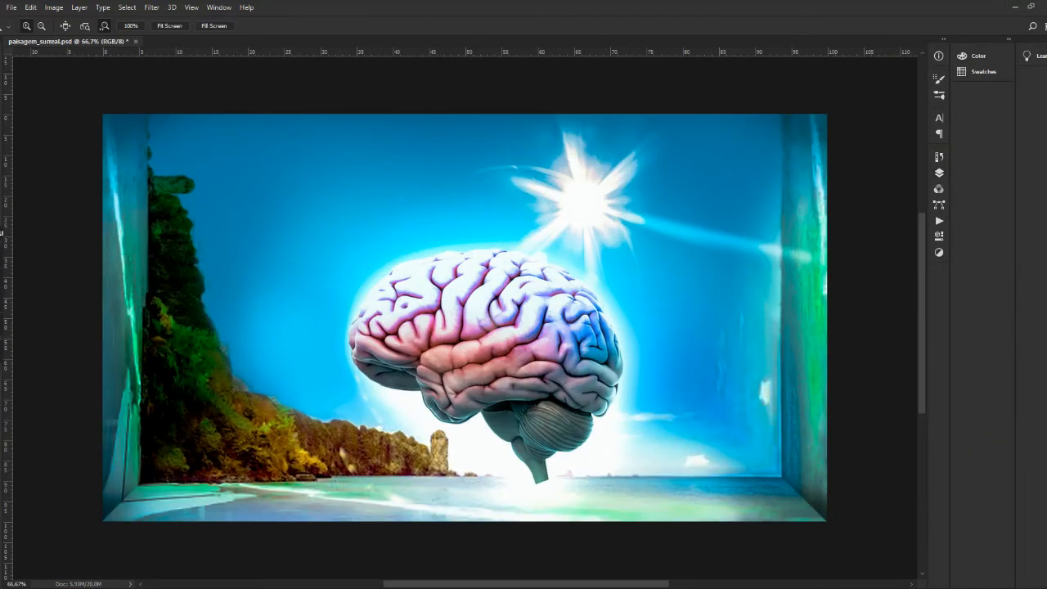
pyautogui.hotkey('ctrl', 's')
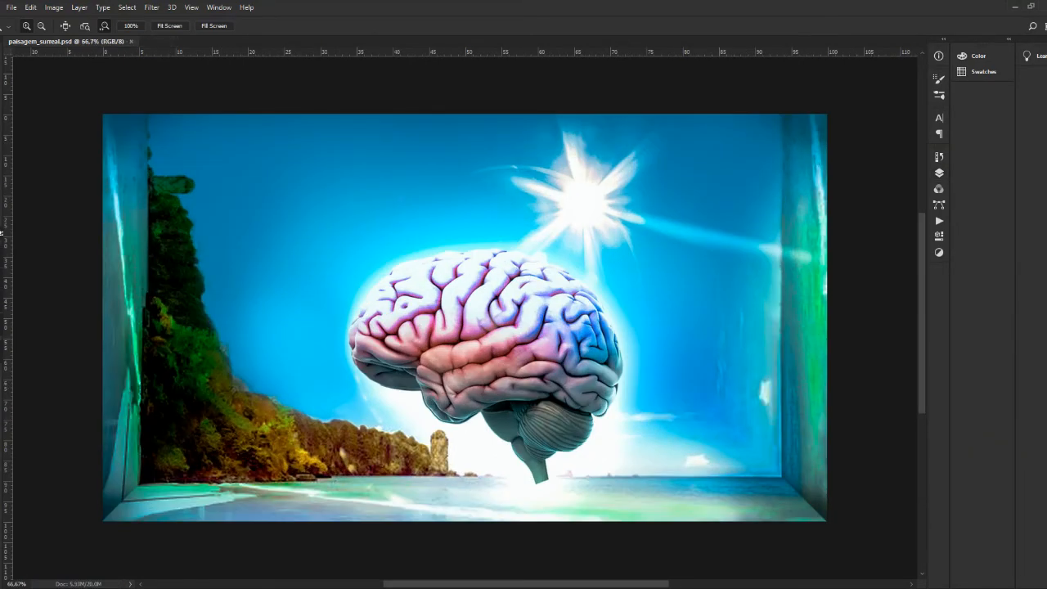